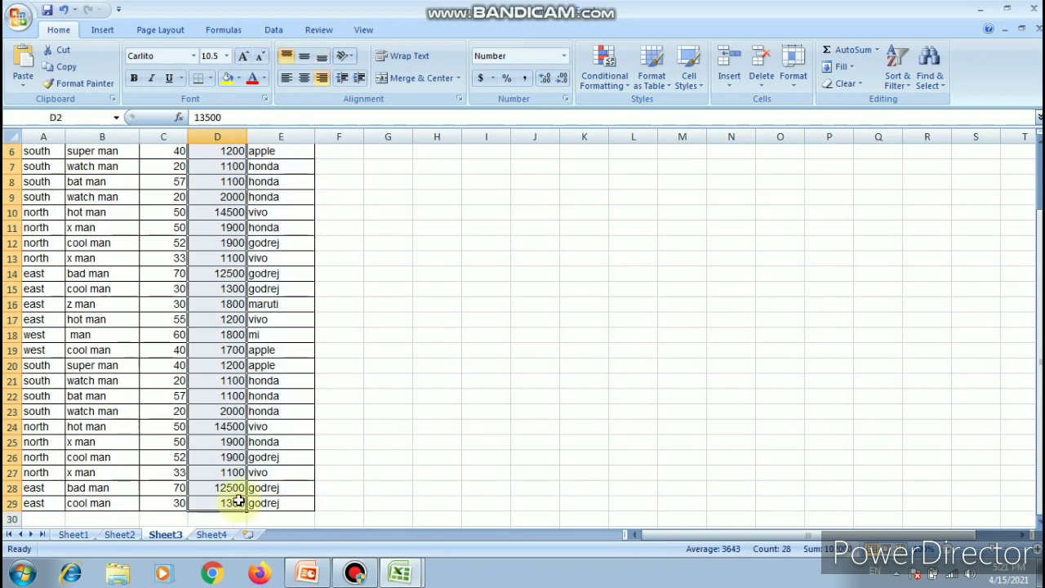
- Define the workbook-scoped name sale_amount for the selected sale amount values in Sheet3 cells D2:D29
{"action": "left_click", "coordinate": [242, 36]}
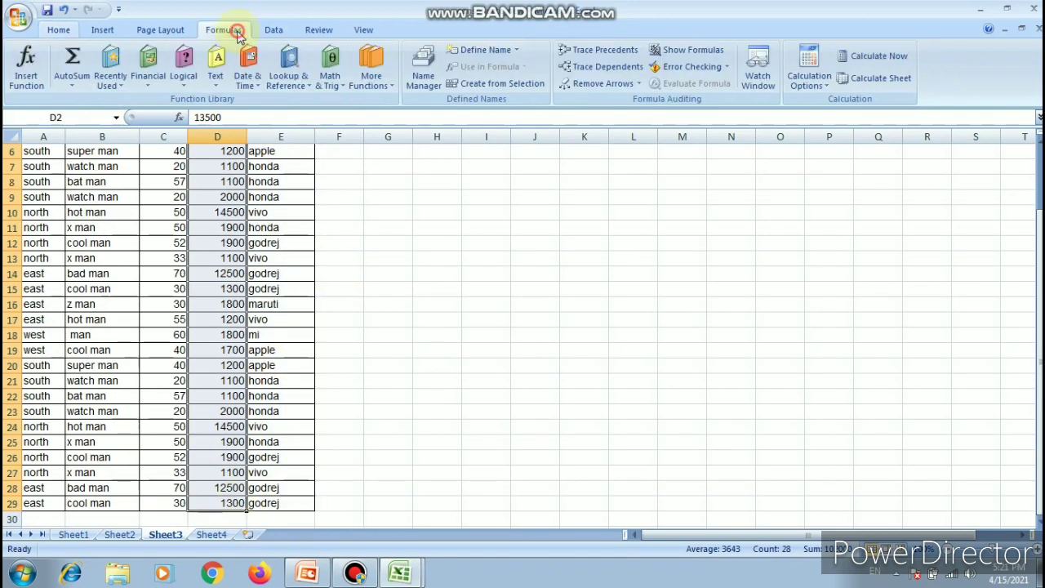
{"action": "left_click", "coordinate": [498, 49]}
{"action": "left_click", "coordinate": [808, 148]}
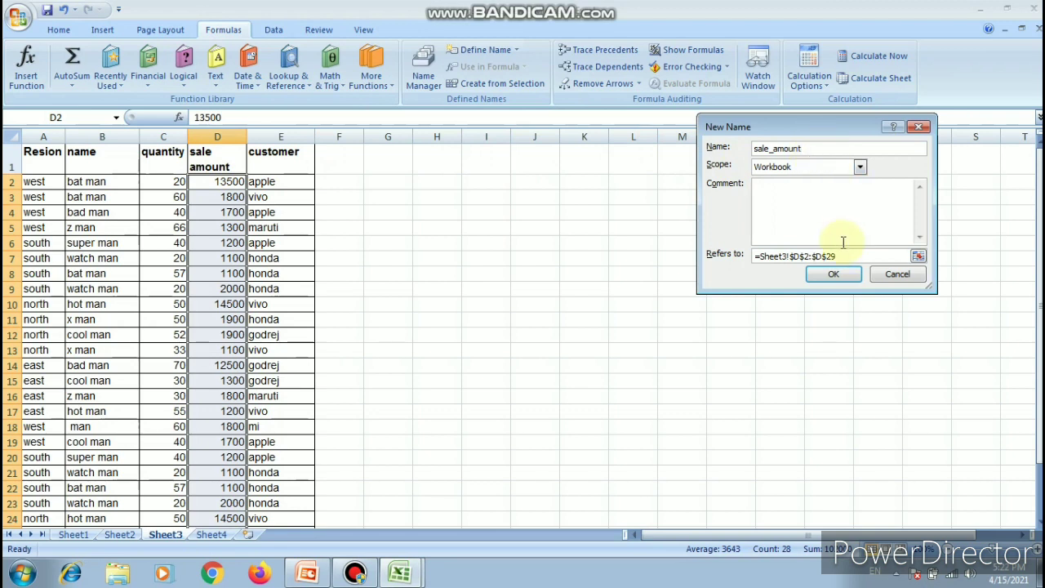
{"action": "left_click", "coordinate": [834, 274]}
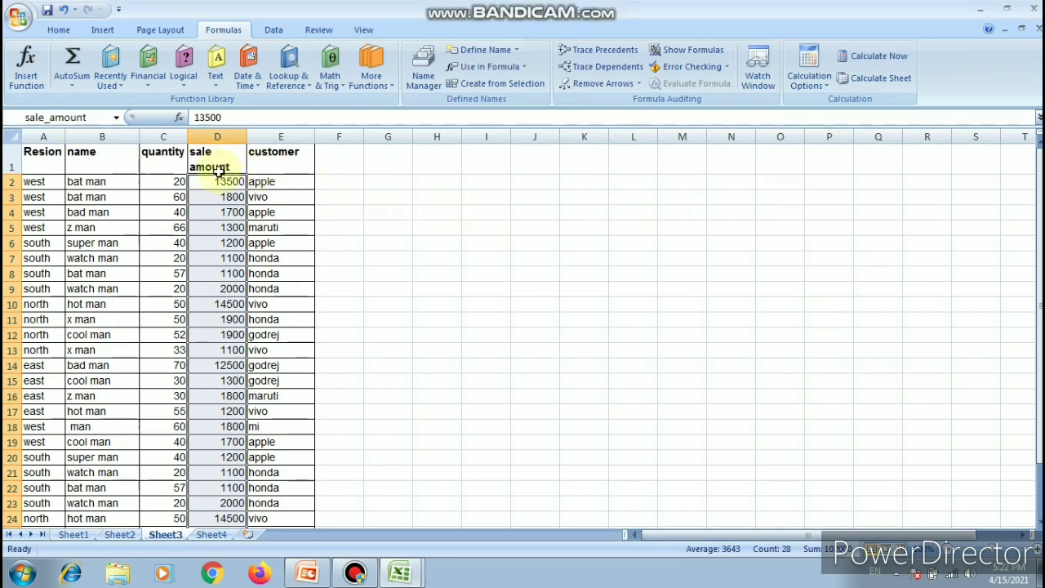
- Total the sale amounts in cell H2 with the formula =SUM(sale_amount), inserting the defined name as the argument
{"action": "left_click", "coordinate": [426, 178]}
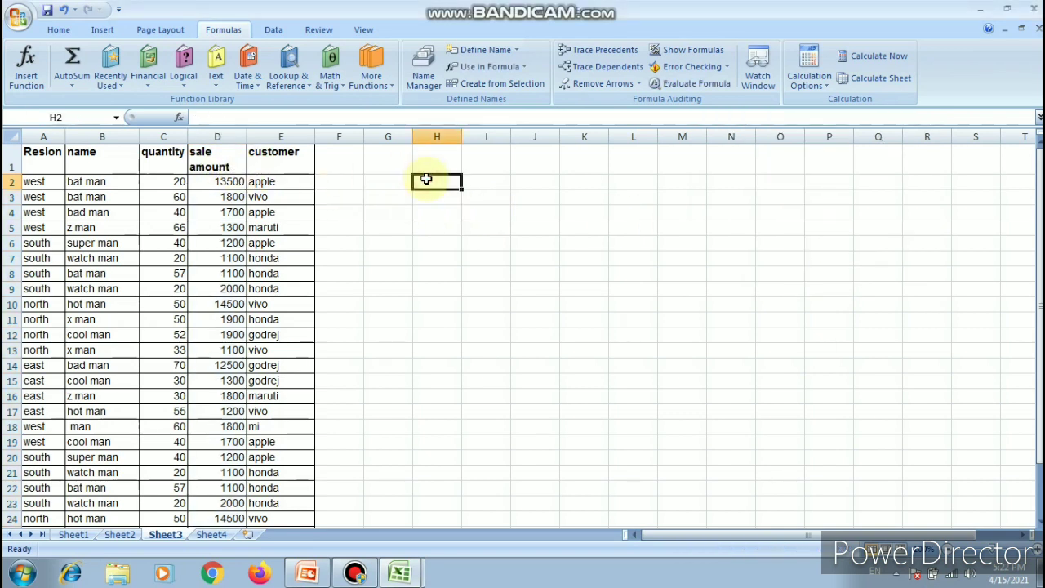
{"action": "type", "text": "=sum"}
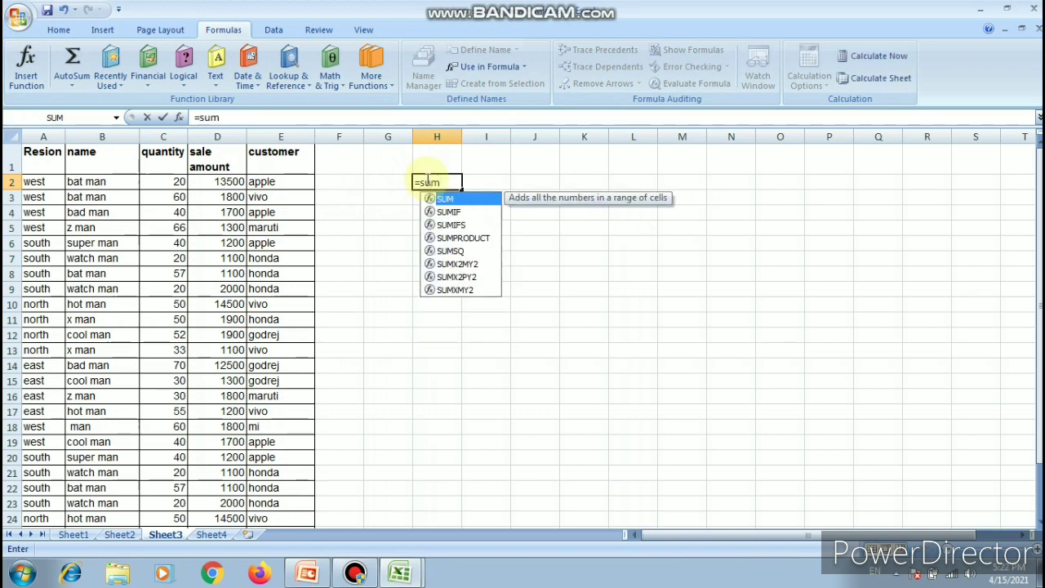
{"action": "key", "text": "Tab"}
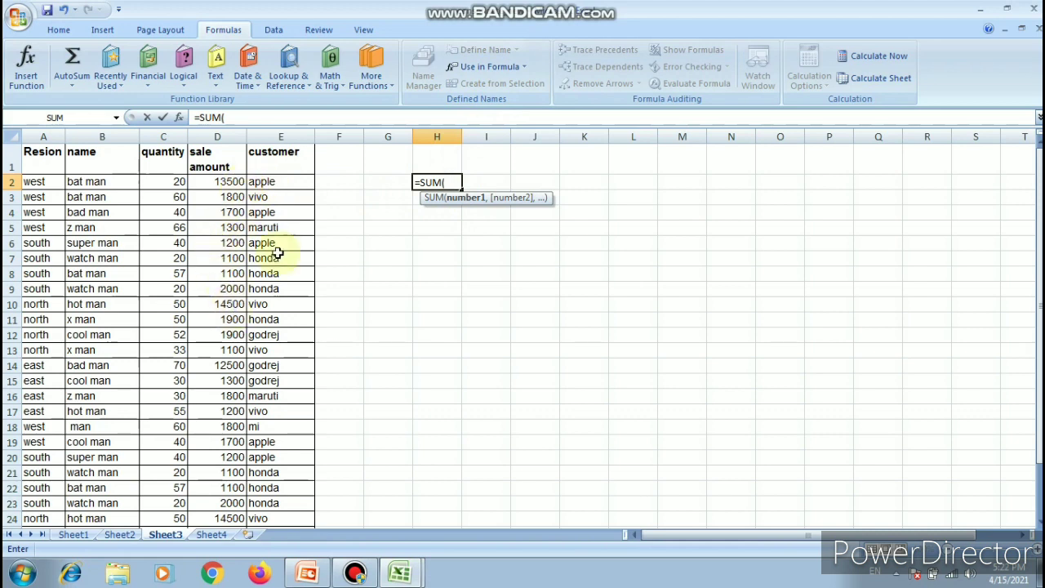
{"action": "left_click", "coordinate": [521, 67]}
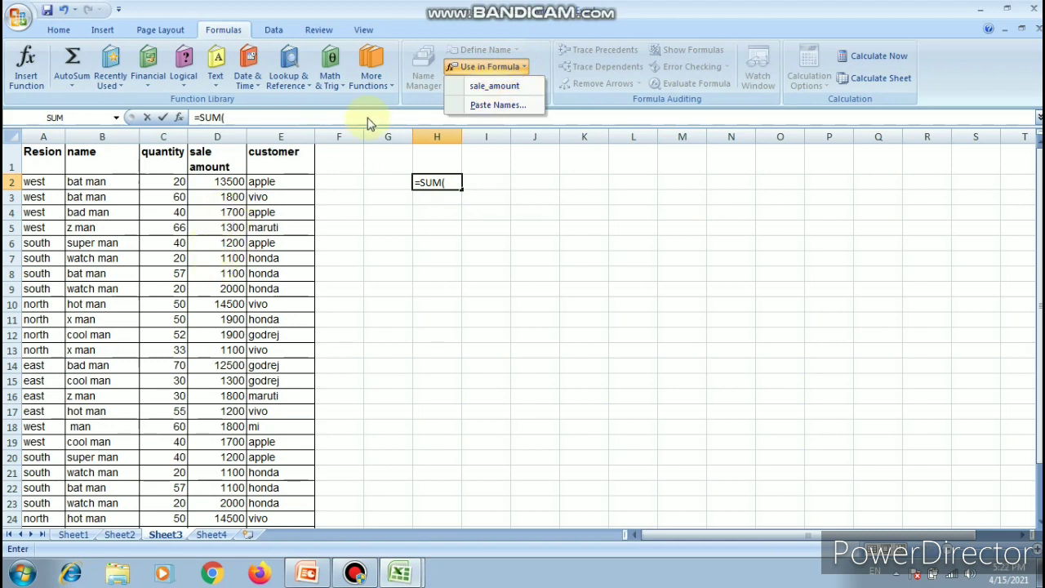
{"action": "left_click", "coordinate": [496, 85]}
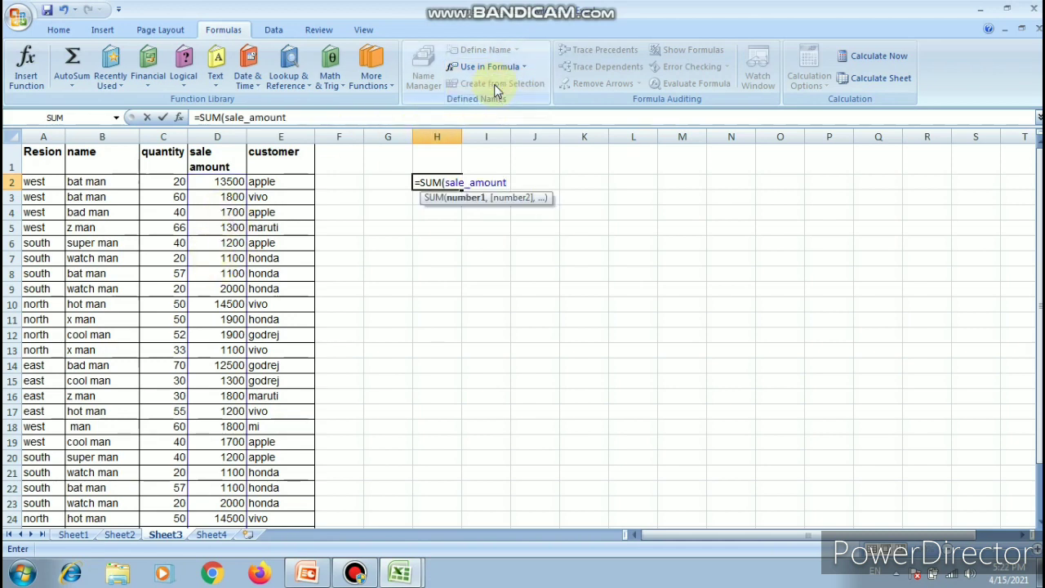
{"action": "type", "text": ")"}
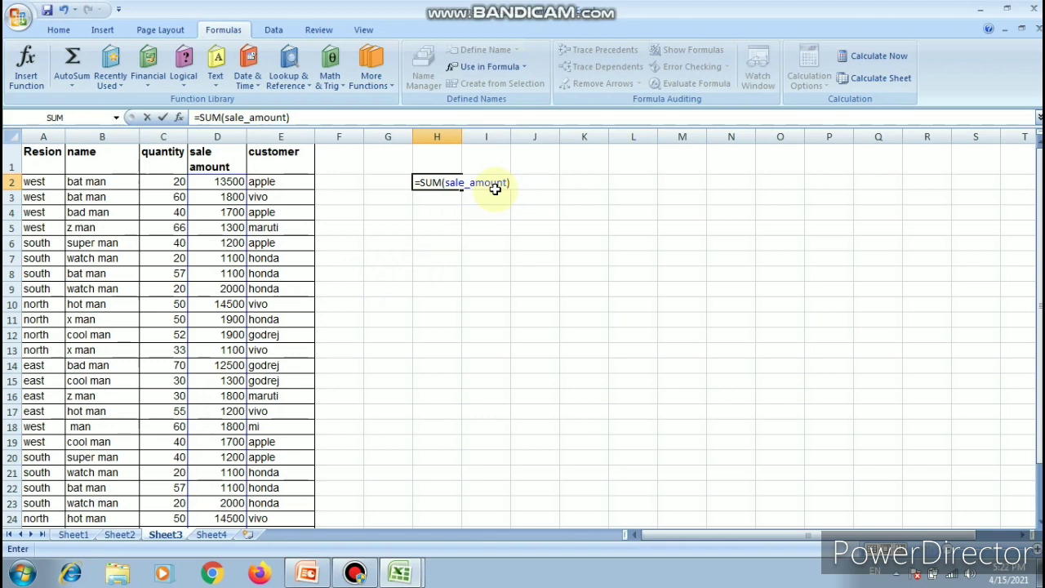
{"action": "key", "text": "Return"}
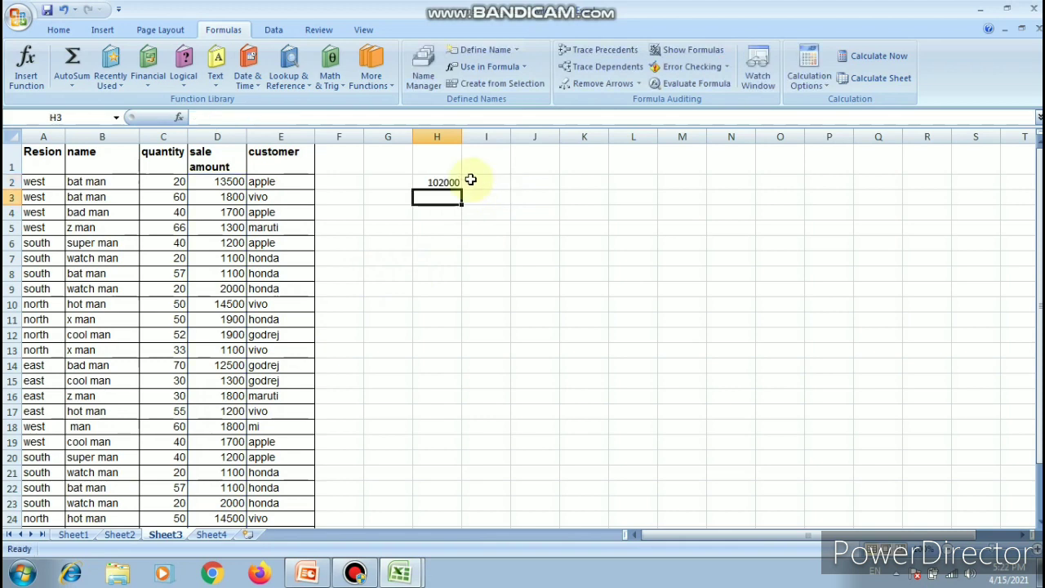
{"action": "left_click", "coordinate": [441, 182]}
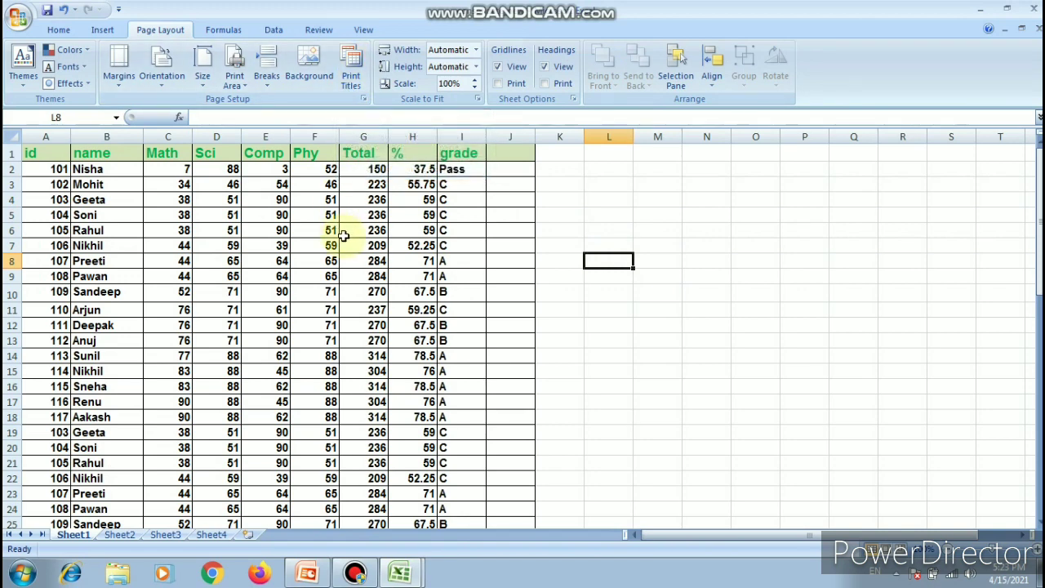
- Preview the printout of the marks table on Sheet1, examine the top of the second page enlarged, and close the preview
{"action": "key", "text": "ctrl+F2"}
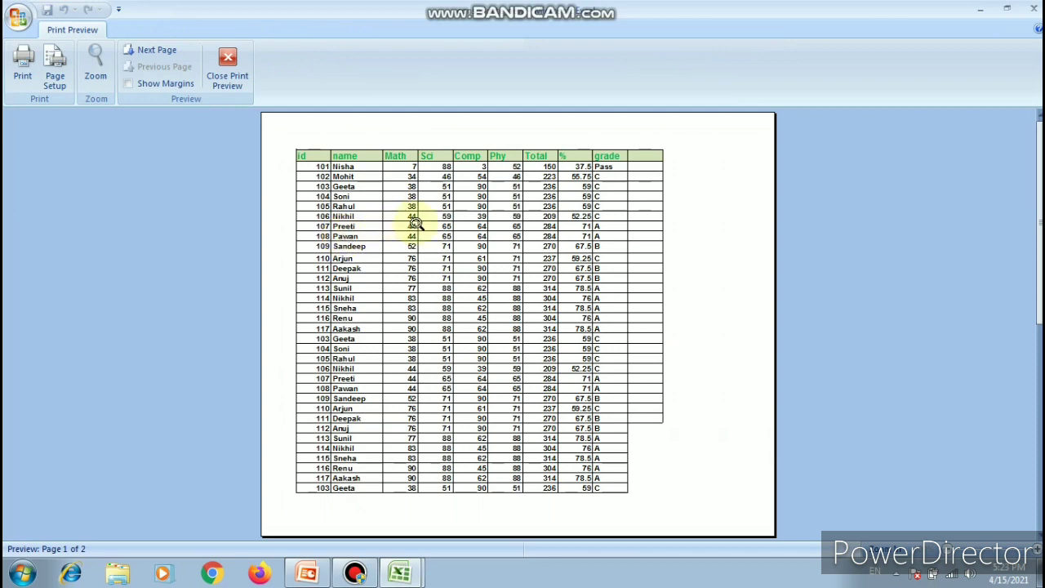
{"action": "left_click", "coordinate": [175, 56]}
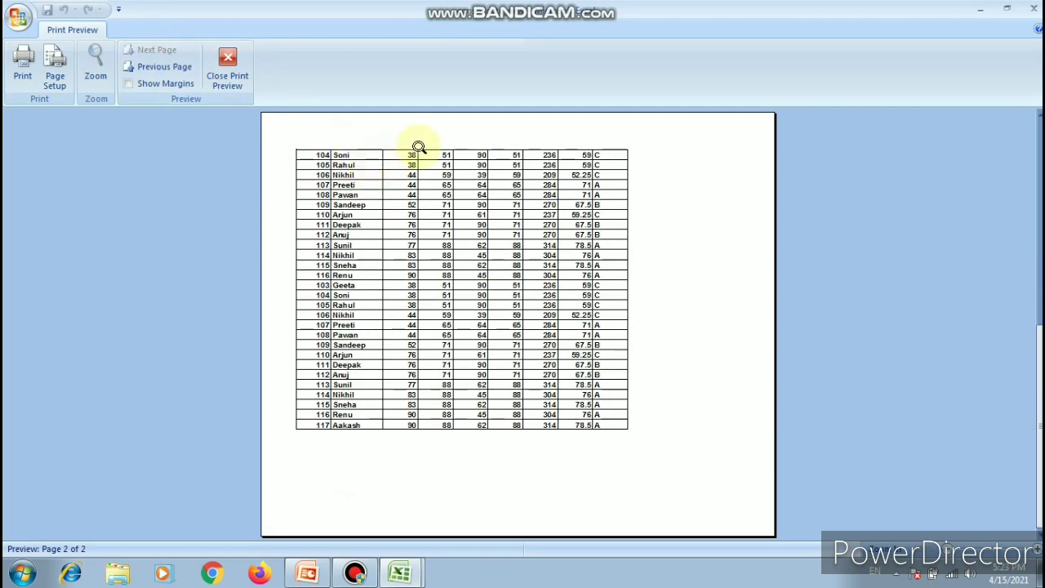
{"action": "left_click", "coordinate": [447, 143]}
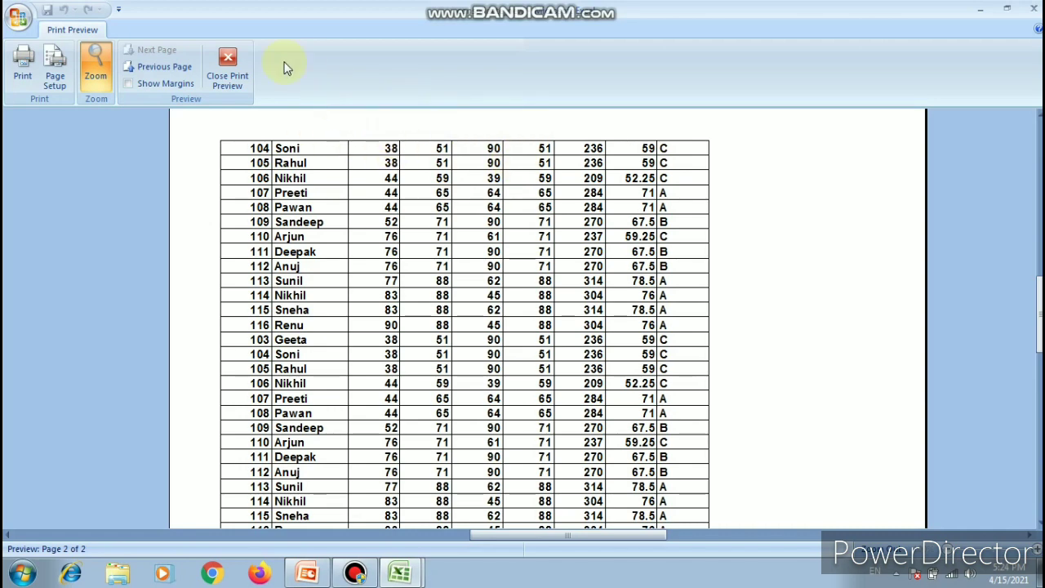
{"action": "left_click", "coordinate": [228, 64]}
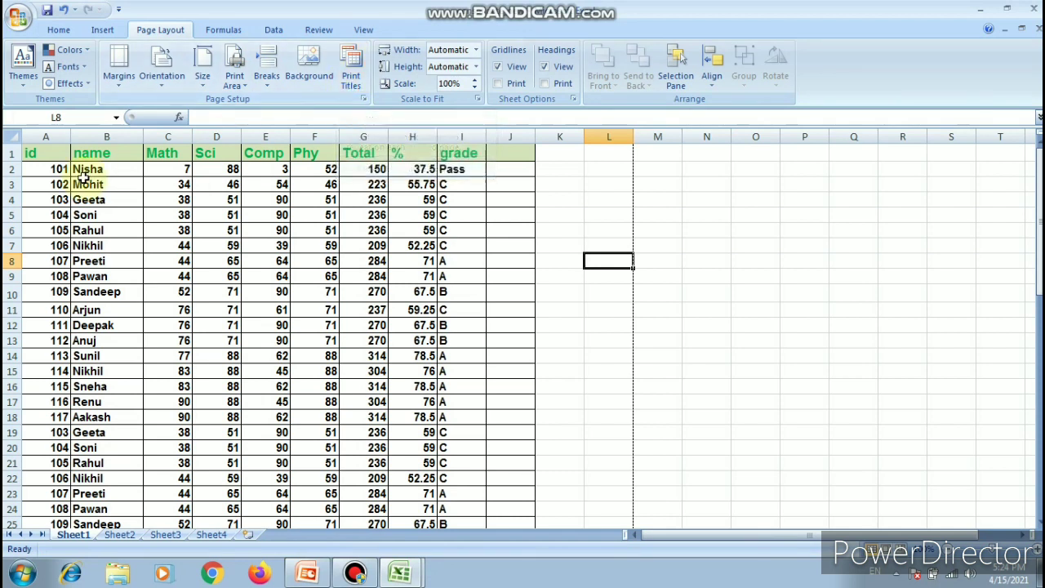
- Set row 1 ($1:$1) as the print title row repeated at the top of every page
{"action": "left_click", "coordinate": [349, 80]}
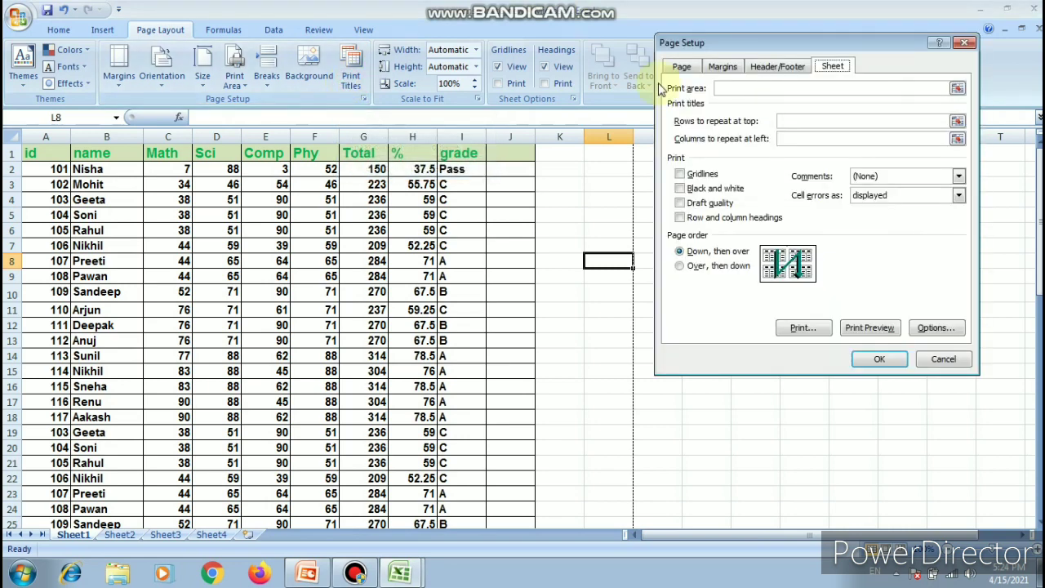
{"action": "left_click", "coordinate": [792, 119]}
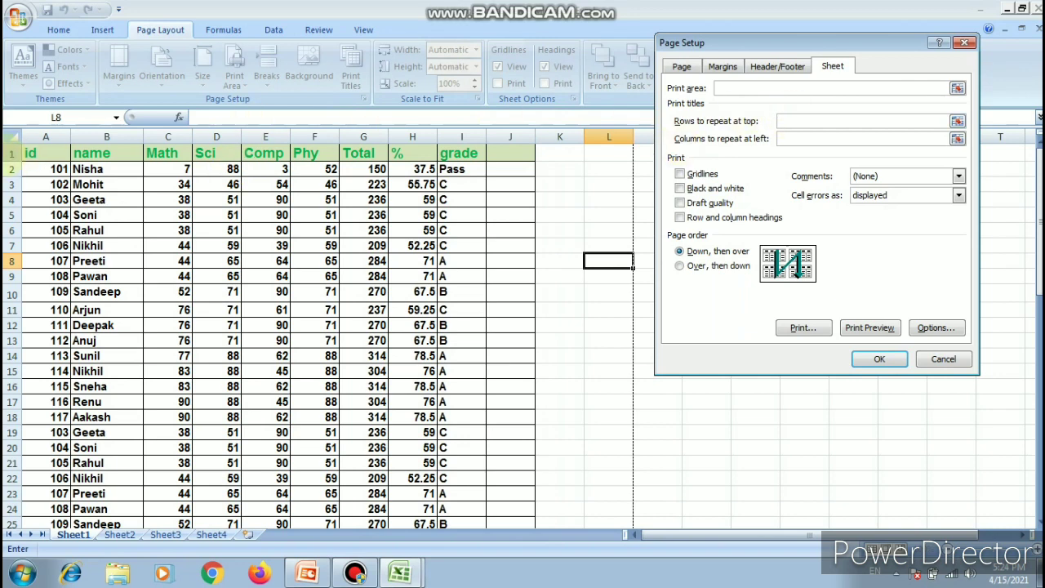
{"action": "left_click", "coordinate": [10, 153]}
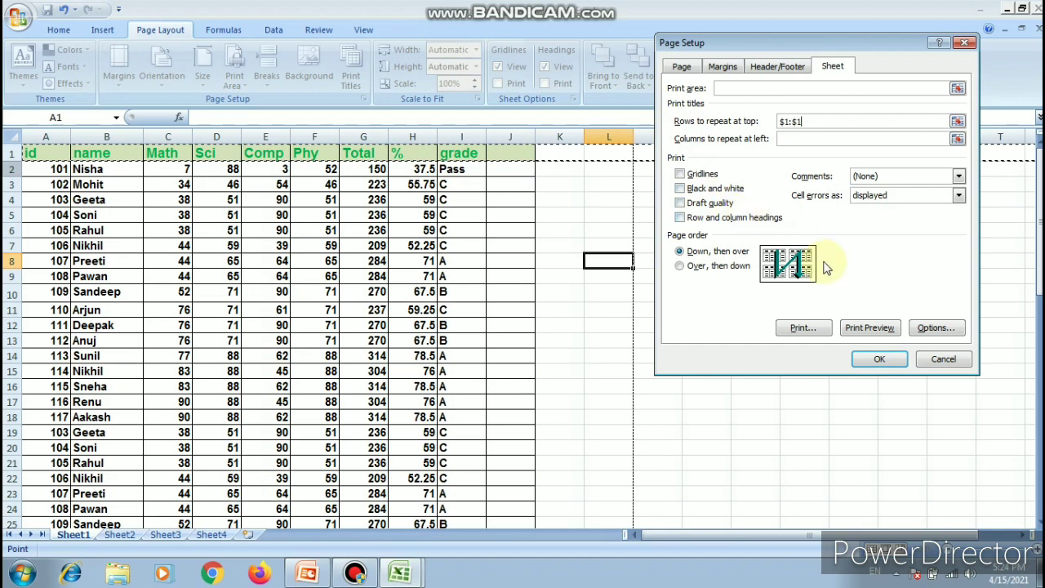
{"action": "left_click", "coordinate": [871, 361]}
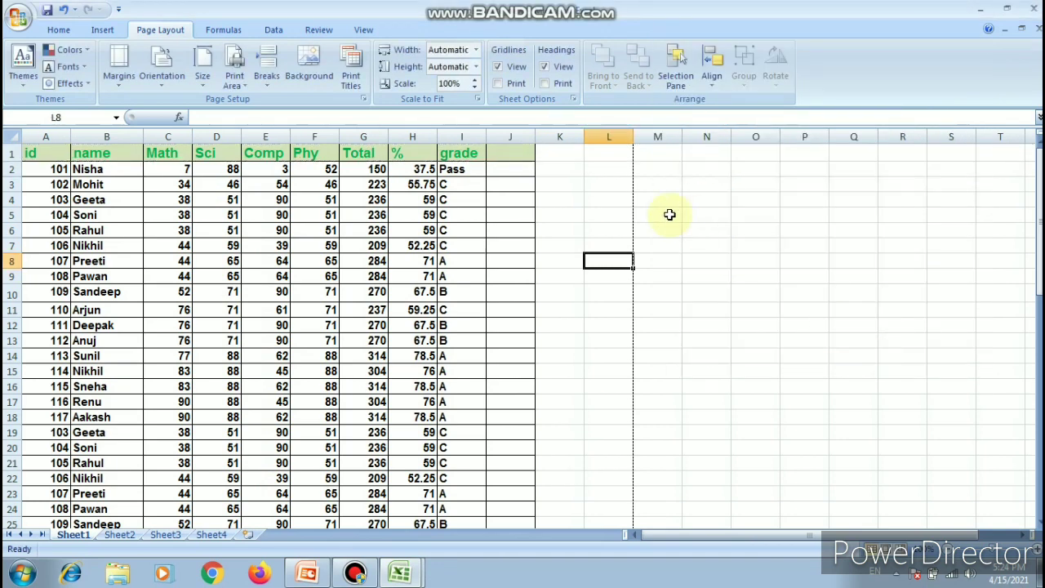
- Preview the printout again, compare the header row on both pages, and close the preview
{"action": "key", "text": "ctrl+F2"}
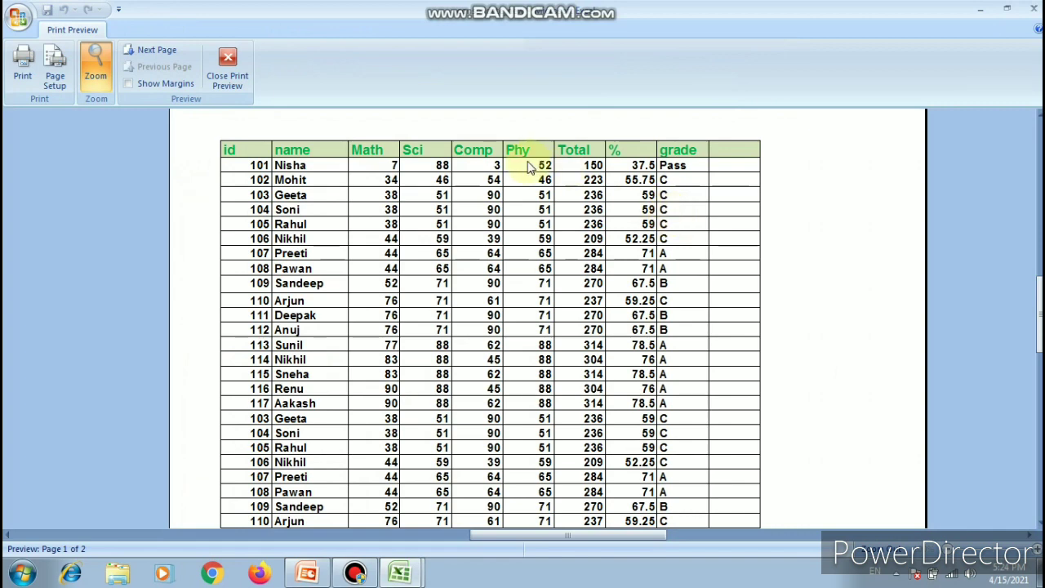
{"action": "left_click", "coordinate": [164, 51]}
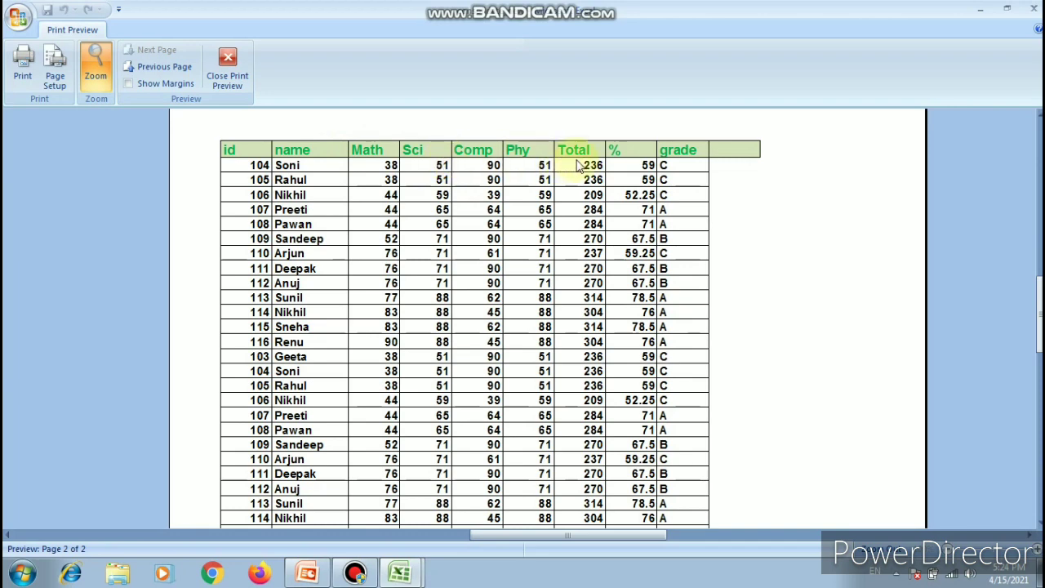
{"action": "left_click", "coordinate": [177, 70]}
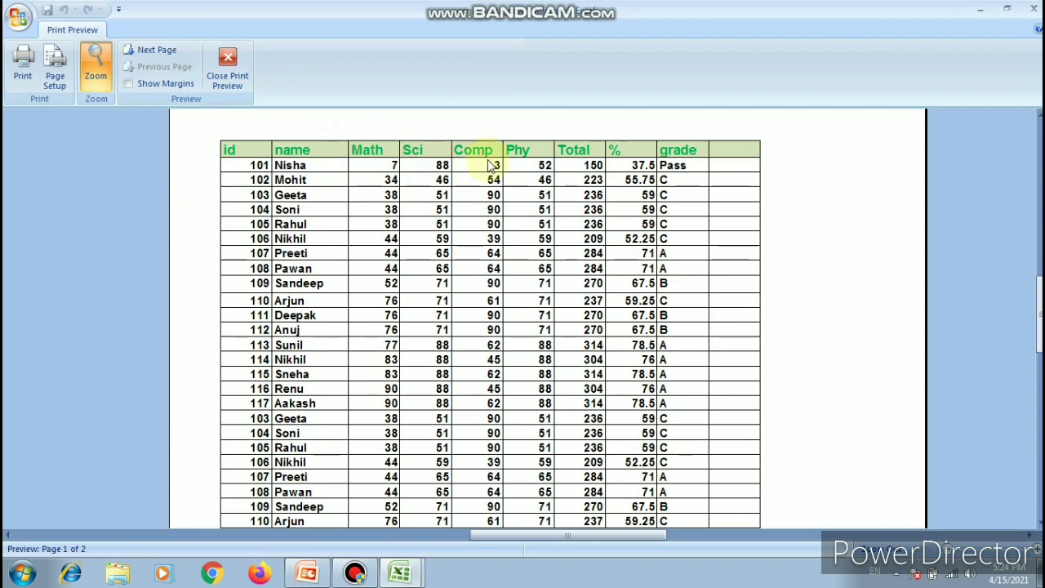
{"action": "left_click", "coordinate": [160, 52]}
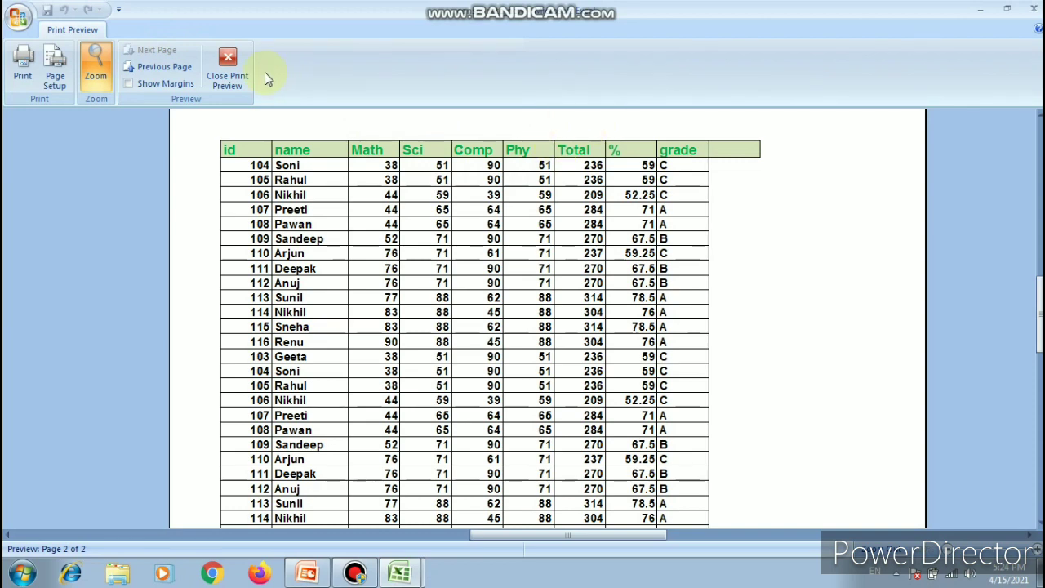
{"action": "left_click", "coordinate": [227, 68]}
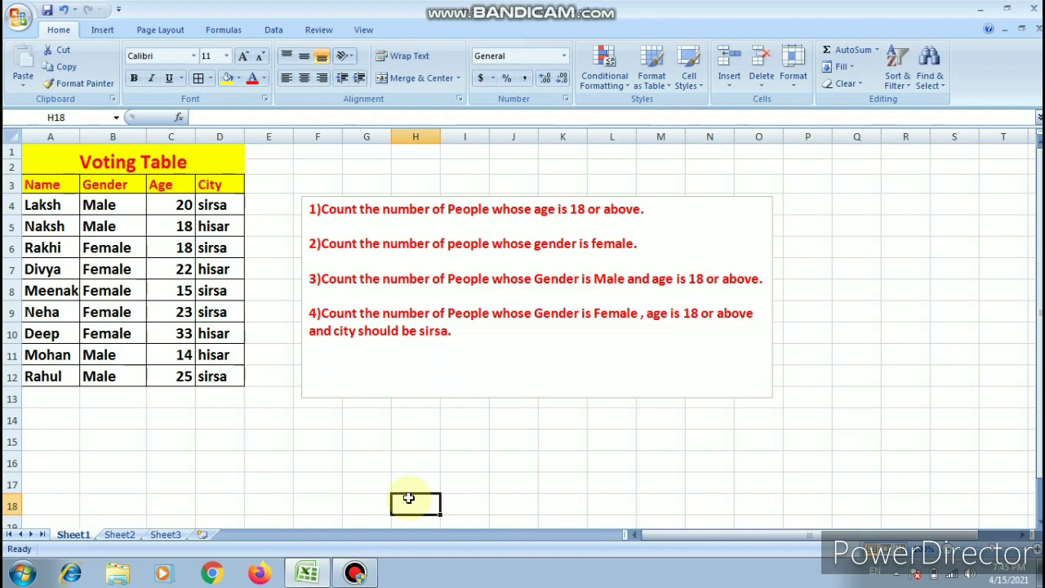
- Enter the label "count" in cell B14 below the Voting Table
{"action": "key", "text": "Left"}
{"action": "key", "text": "Left"}
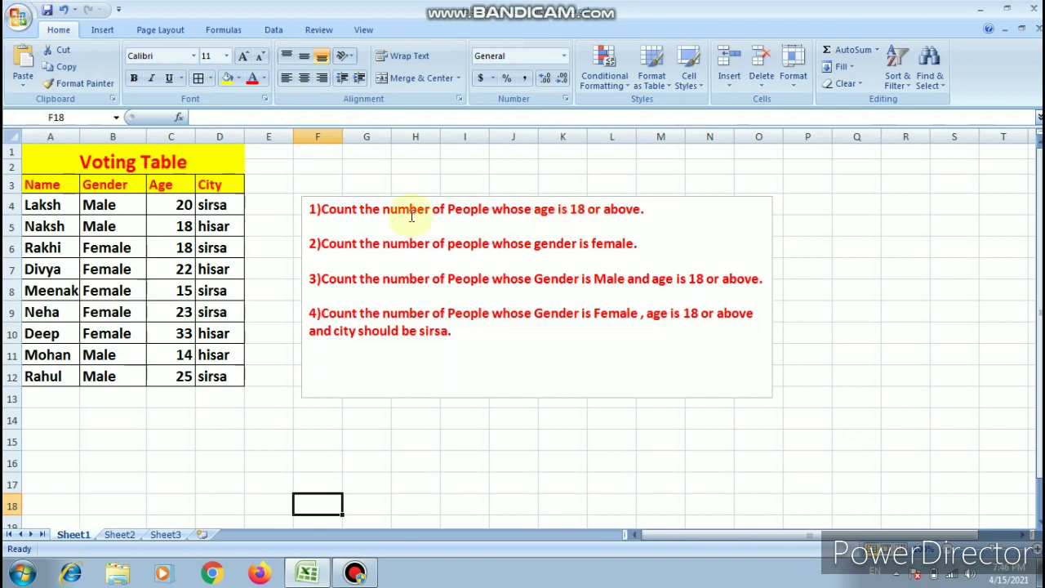
{"action": "left_click", "coordinate": [158, 422]}
{"action": "left_click", "coordinate": [126, 423]}
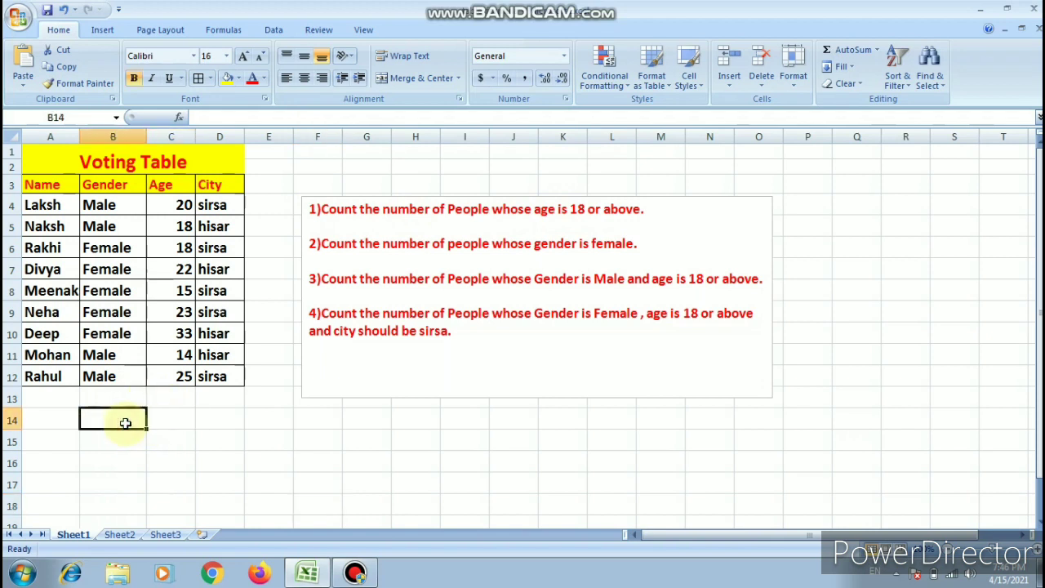
{"action": "type", "text": "count"}
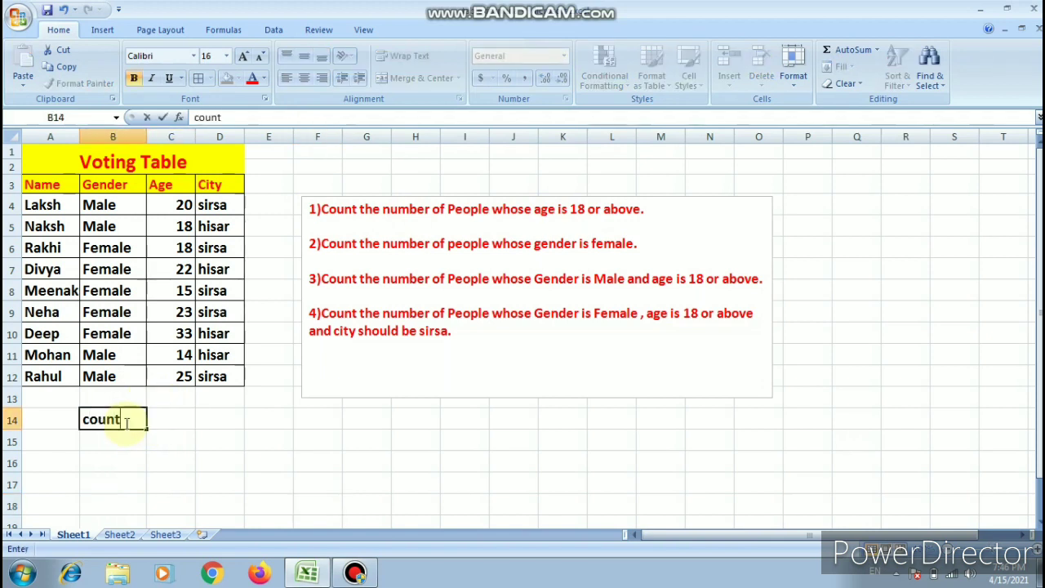
- Begin a COUNTIF formula in C14 that uses the Age cells C4:C12 as its range
{"action": "left_click", "coordinate": [163, 419]}
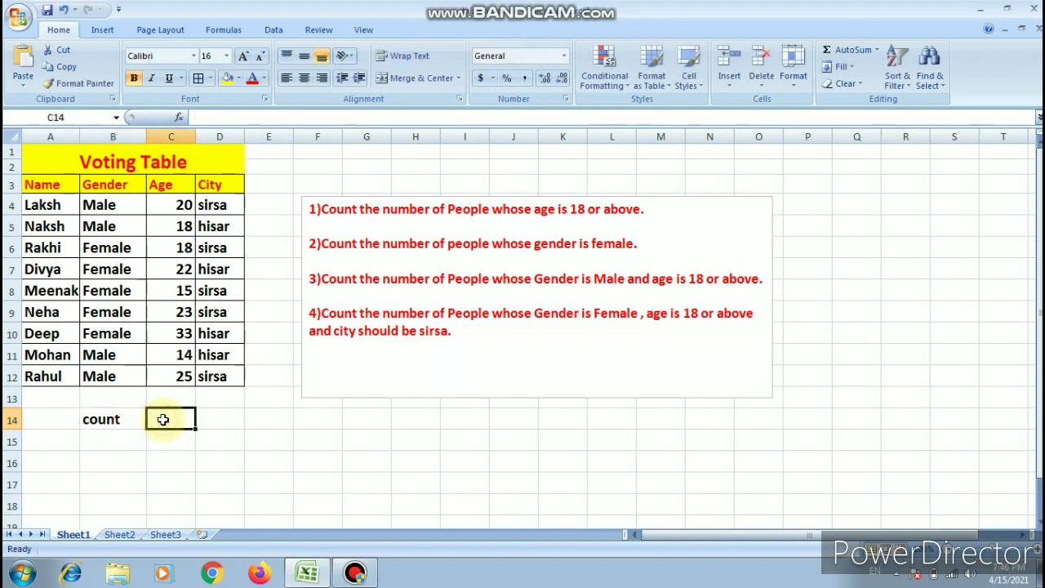
{"action": "type", "text": "=count"}
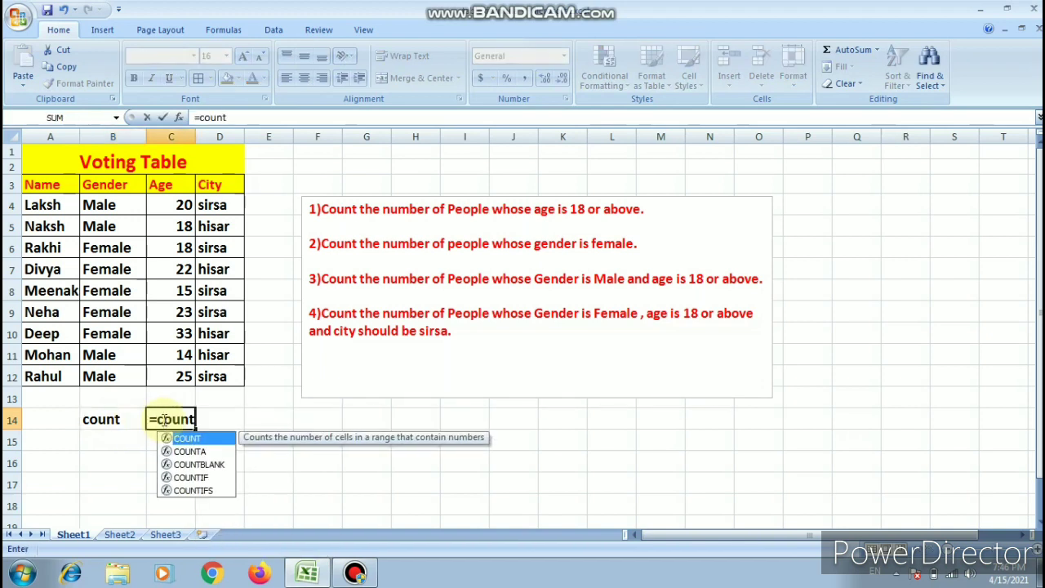
{"action": "key", "text": "Tab"}
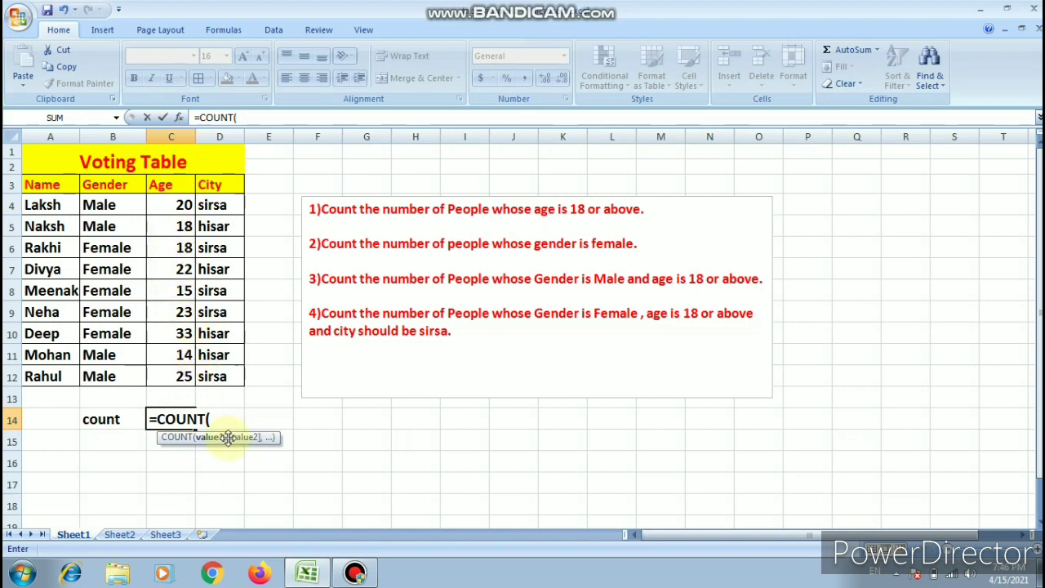
{"action": "left_click", "coordinate": [204, 418]}
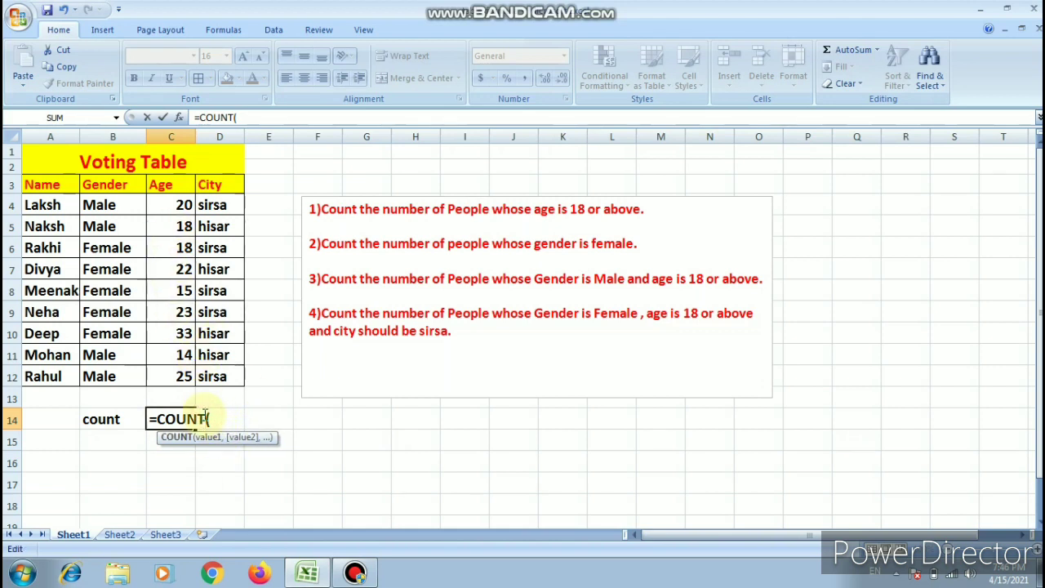
{"action": "type", "text": "if"}
{"action": "key", "text": "Tab"}
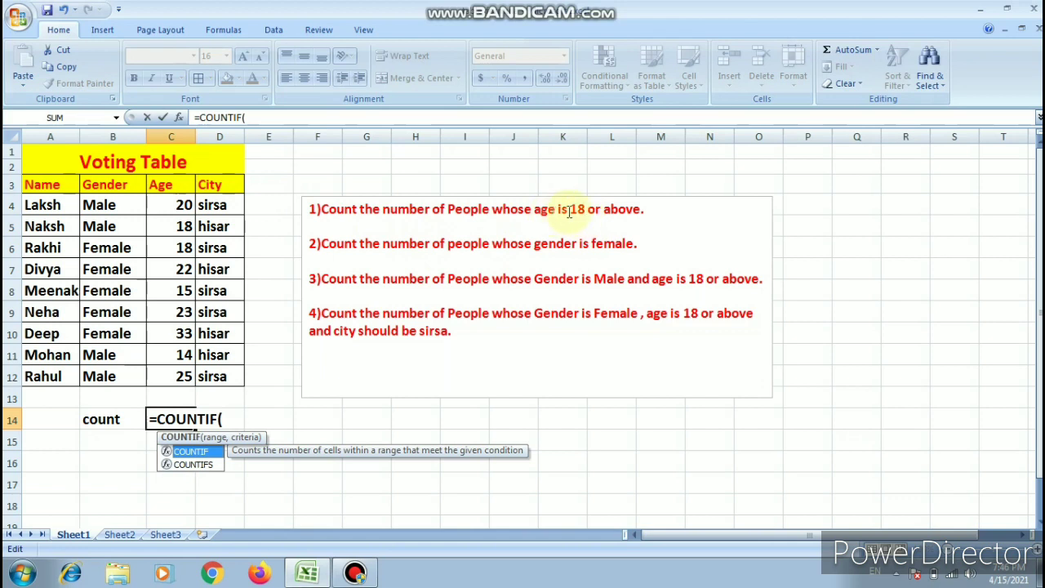
{"action": "left_click", "coordinate": [173, 204]}
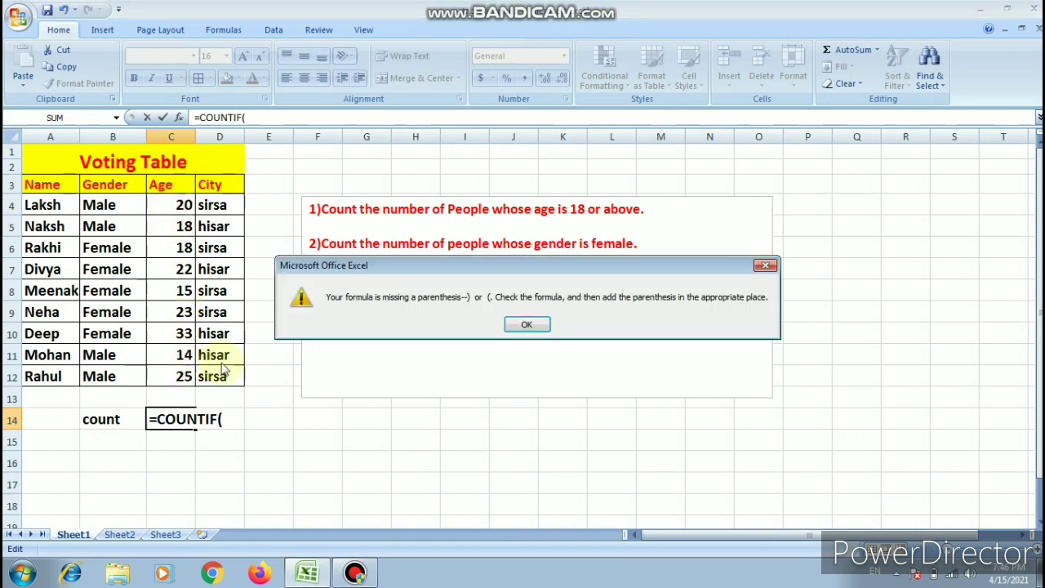
{"action": "left_click", "coordinate": [512, 325]}
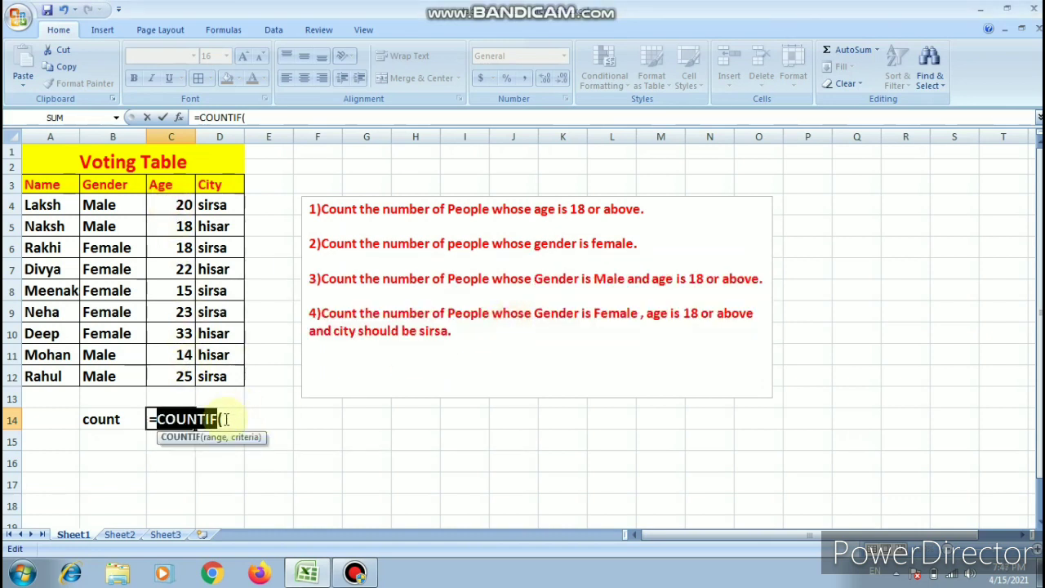
{"action": "left_click_drag", "start_coordinate": [173, 205], "coordinate": [176, 377]}
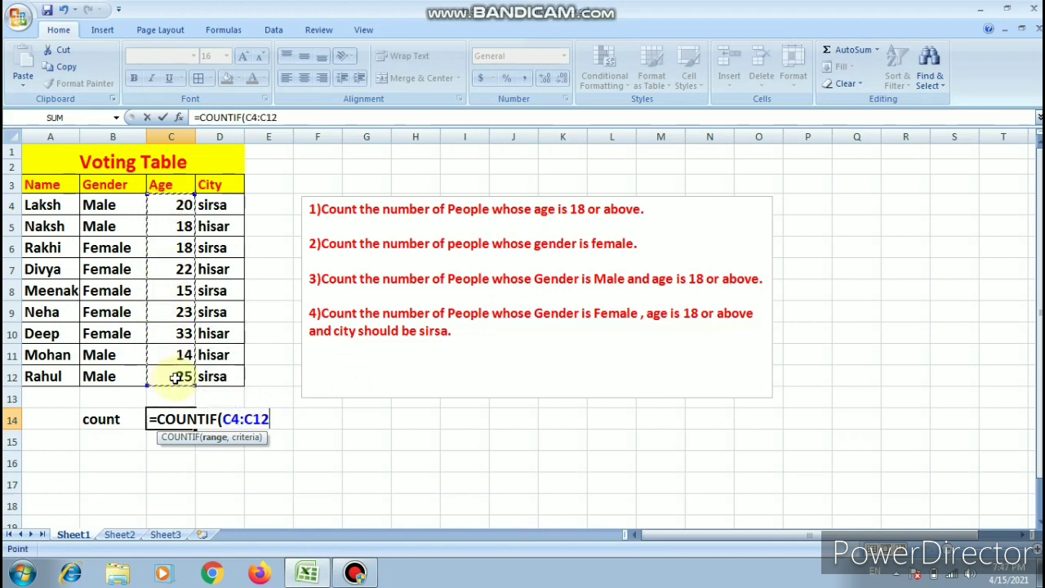
- Complete the COUNTIF formula in C14 with the criterion ">=18" to count people aged 18 or above
{"action": "type", "text": ","}
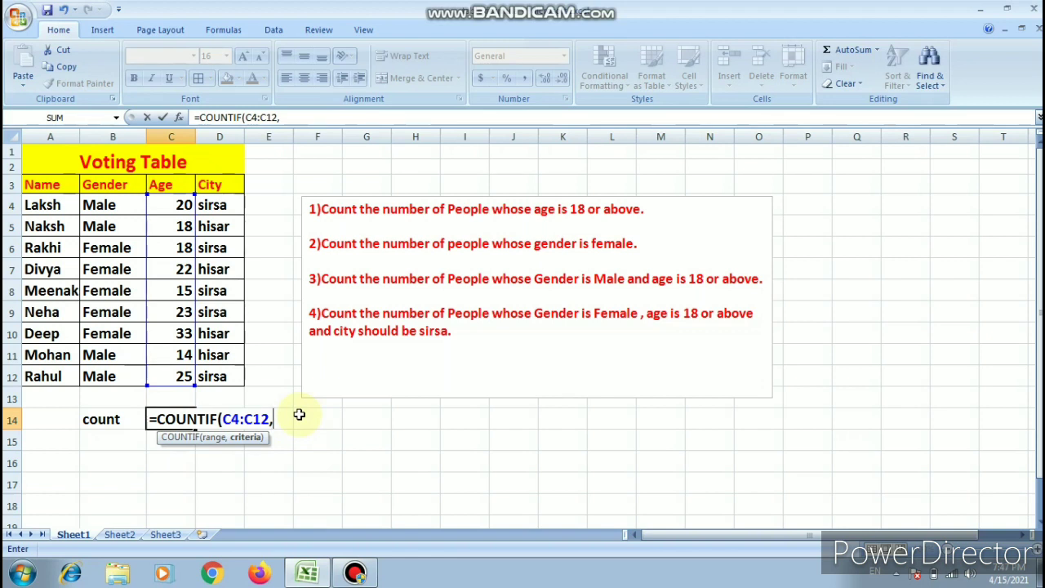
{"action": "type", "text": "\">=18\""}
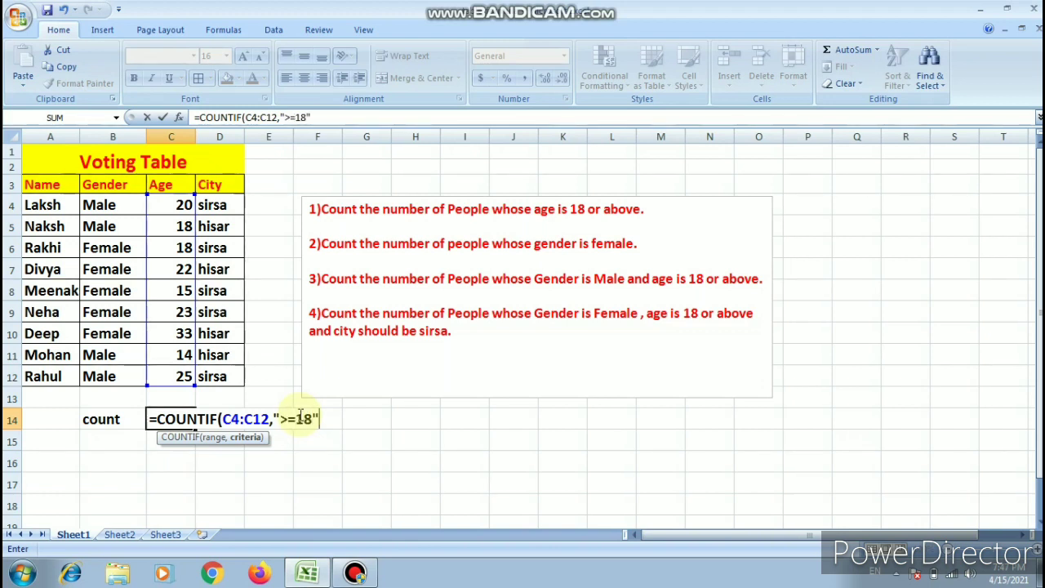
{"action": "type", "text": ")"}
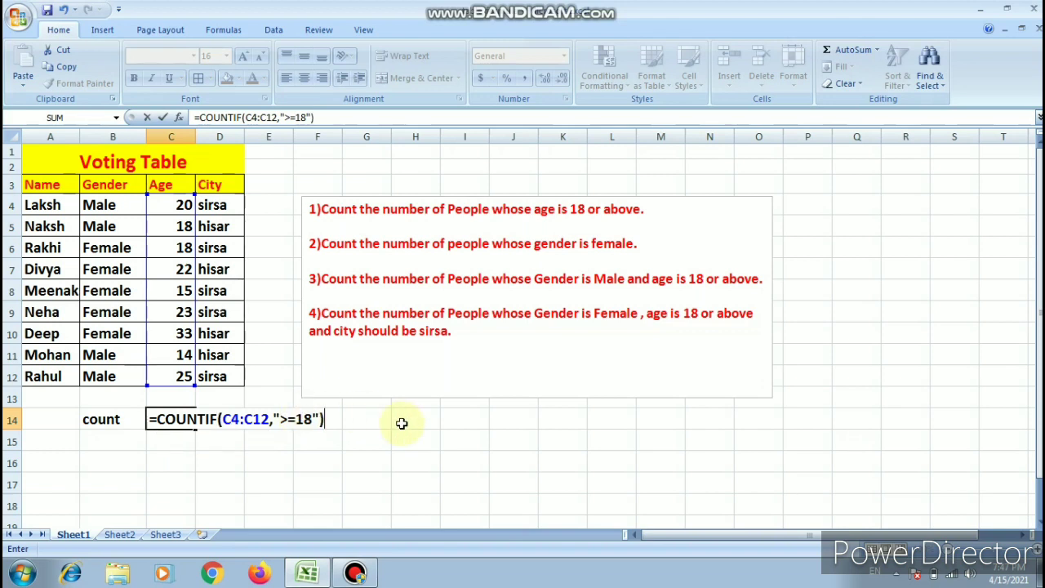
{"action": "key", "text": "Return"}
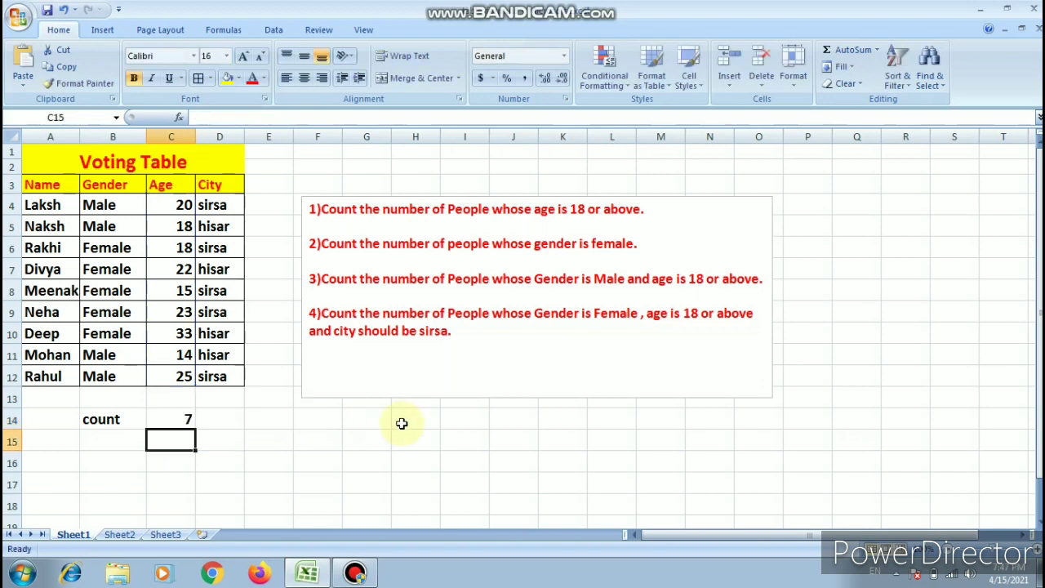
{"action": "left_click", "coordinate": [187, 419]}
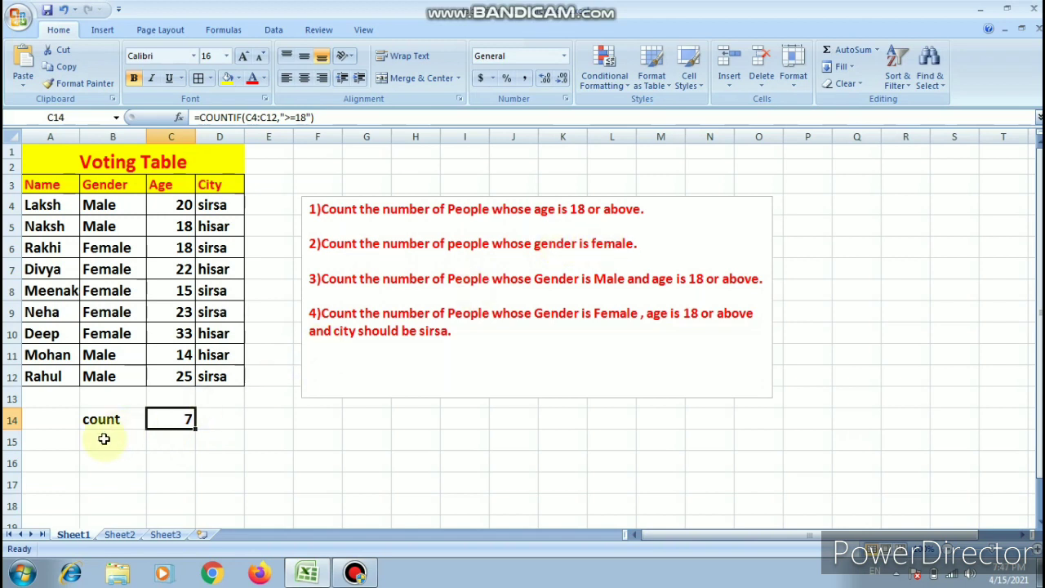
- Enter the label "count F" in cell B15 below the "count" label
{"action": "left_click", "coordinate": [103, 397]}
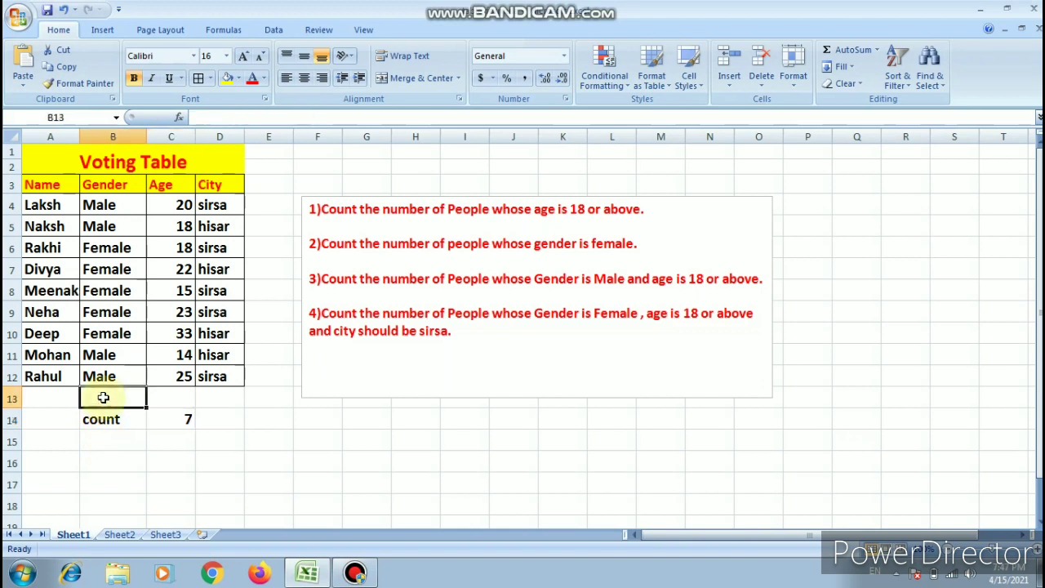
{"action": "left_click", "coordinate": [103, 438]}
{"action": "type", "text": "x"}
{"action": "key", "text": "BackSpace"}
{"action": "type", "text": "count fe"}
{"action": "key", "text": "BackSpace"}
{"action": "key", "text": "BackSpace"}
{"action": "type", "text": "F"}
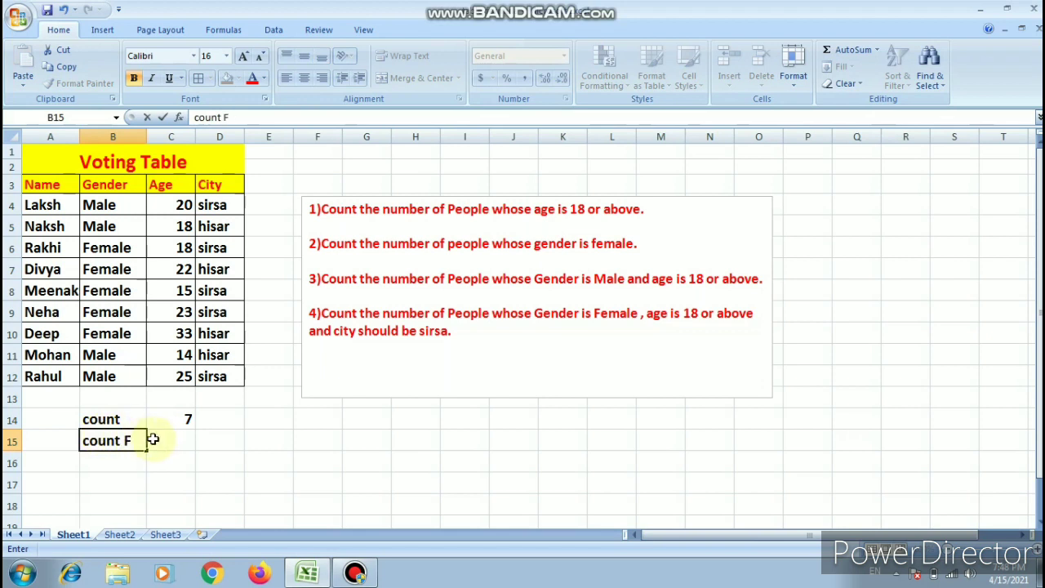
- Count the females in C15 with the formula =COUNTIF(B4:B12,"female")
{"action": "left_click", "coordinate": [166, 439]}
{"action": "type", "text": "=coun"}
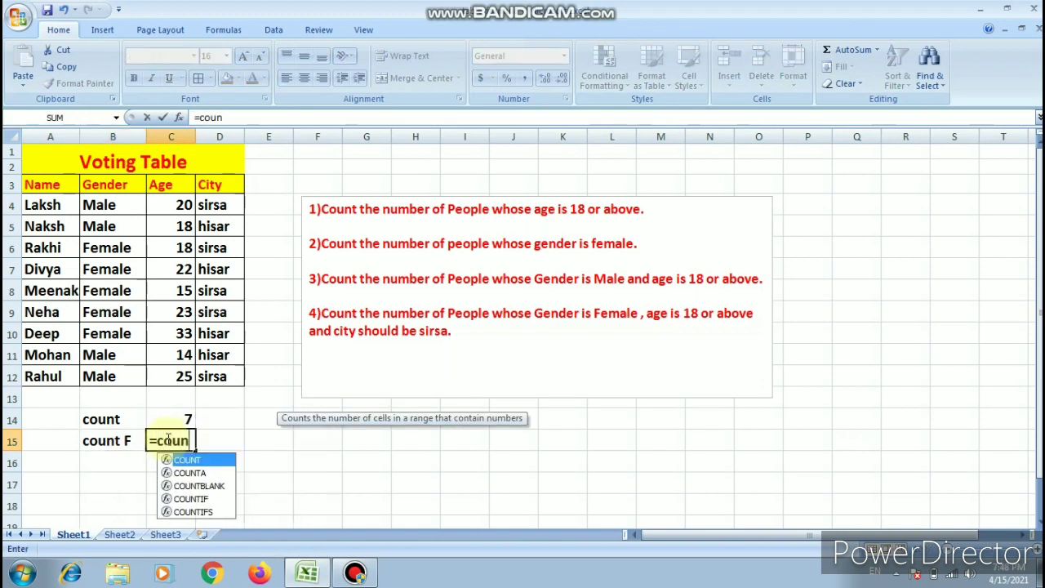
{"action": "type", "text": "tif"}
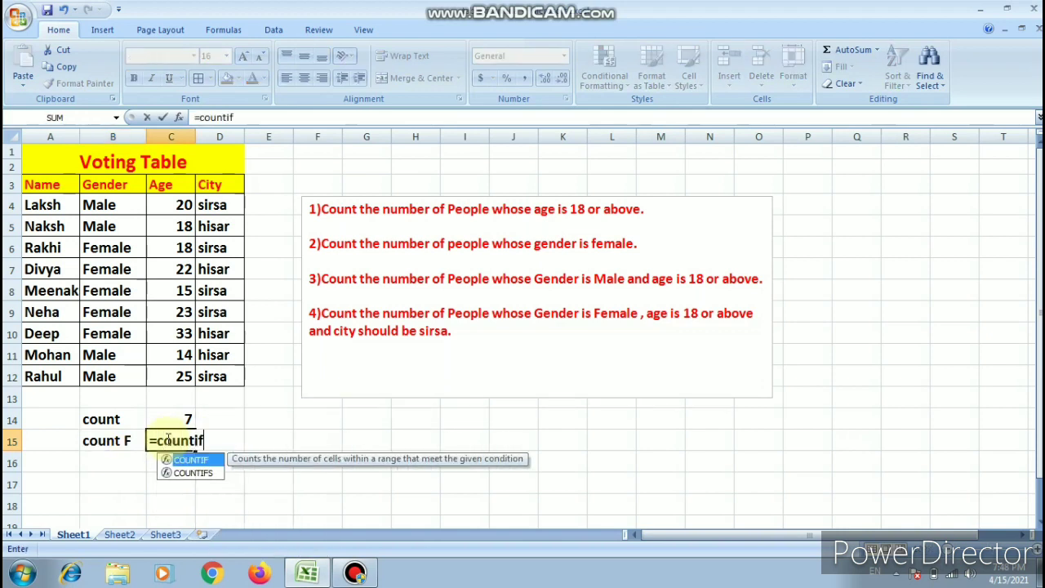
{"action": "key", "text": "Tab"}
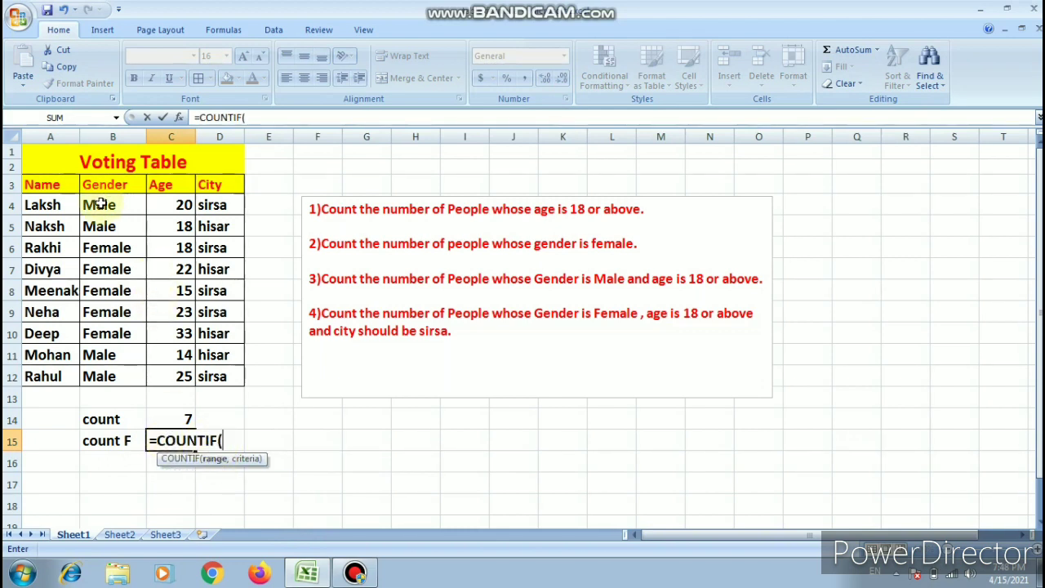
{"action": "left_click_drag", "start_coordinate": [99, 204], "coordinate": [107, 378]}
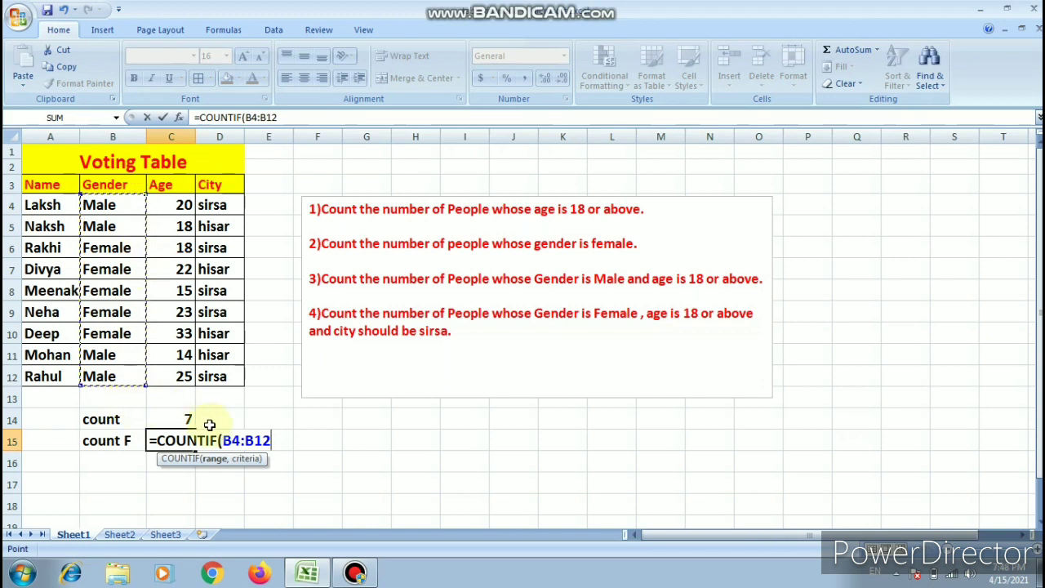
{"action": "type", "text": ",\"female\""}
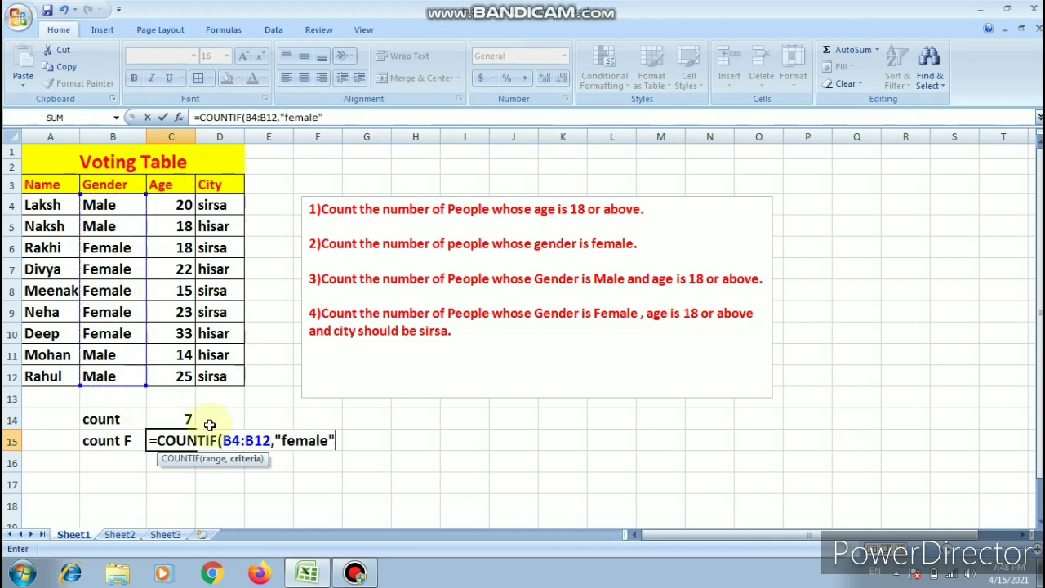
{"action": "type", "text": ")"}
{"action": "key", "text": "Return"}
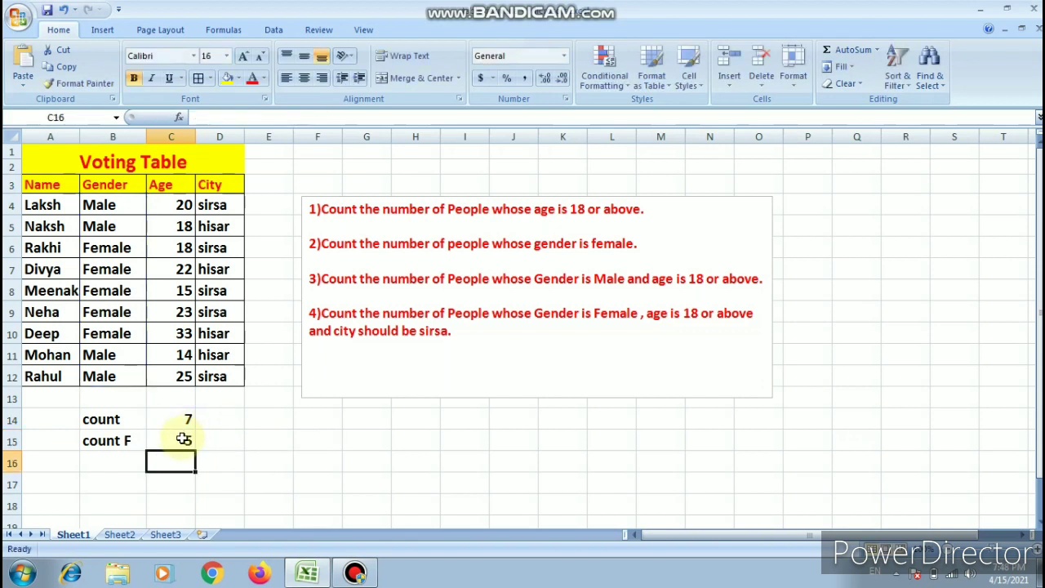
{"action": "left_click", "coordinate": [183, 438]}
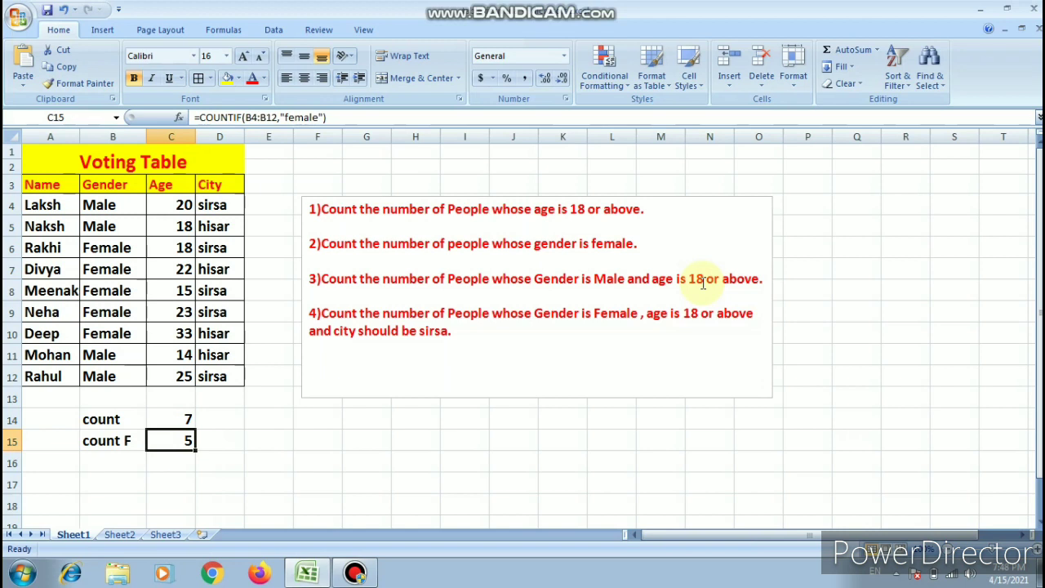
- Enter the label "G >=18" in cell B16 below the "count F" label
{"action": "left_click", "coordinate": [97, 477]}
{"action": "left_click", "coordinate": [97, 461]}
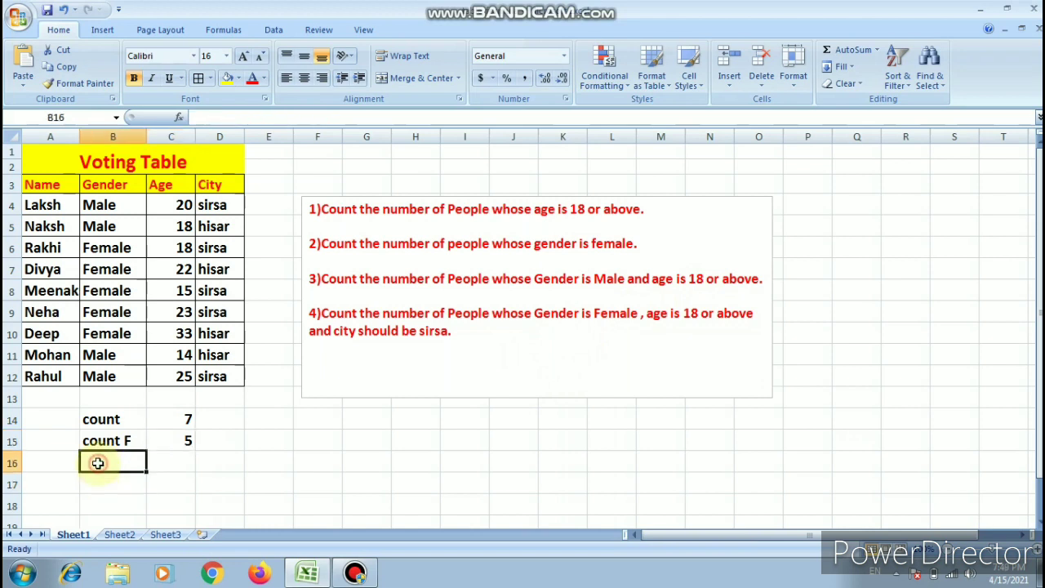
{"action": "type", "text": "G"}
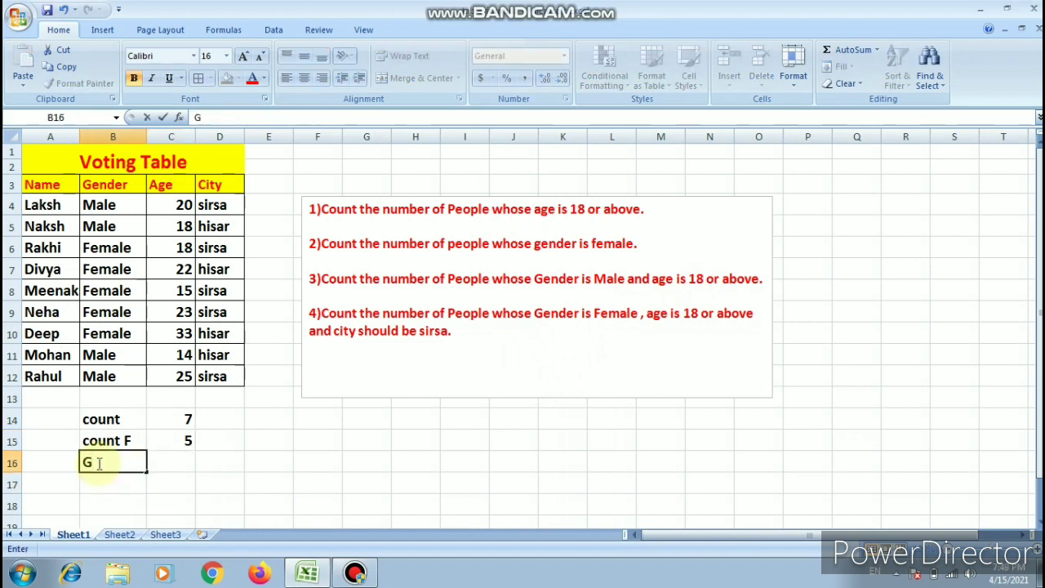
{"action": "type", "text": " >=18"}
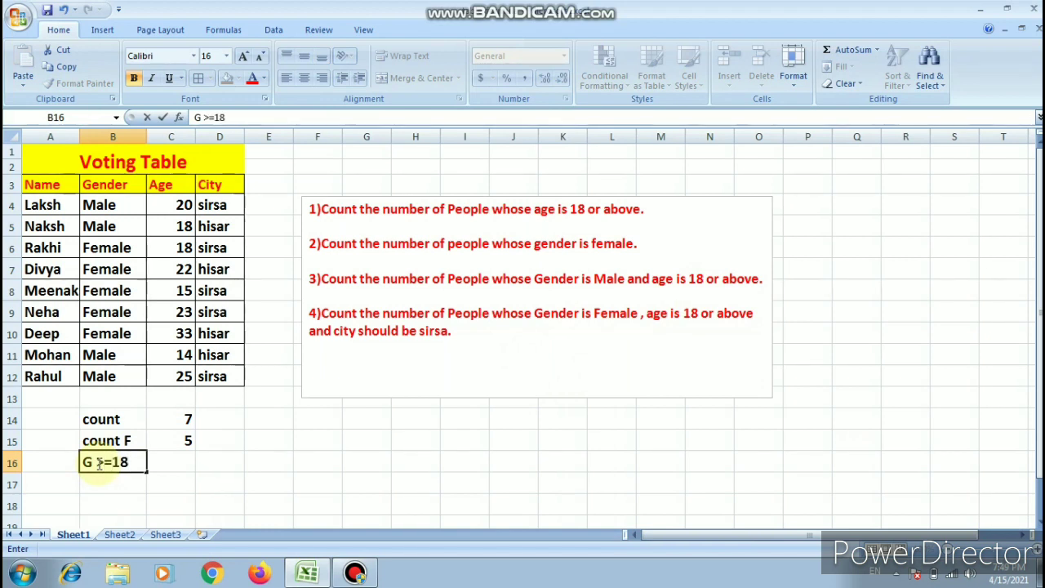
- Begin a COUNTIFS formula in C16 with the Gender cells B4:B12 and the criterion "male" as the first condition
{"action": "left_click", "coordinate": [187, 460]}
{"action": "type", "text": "="}
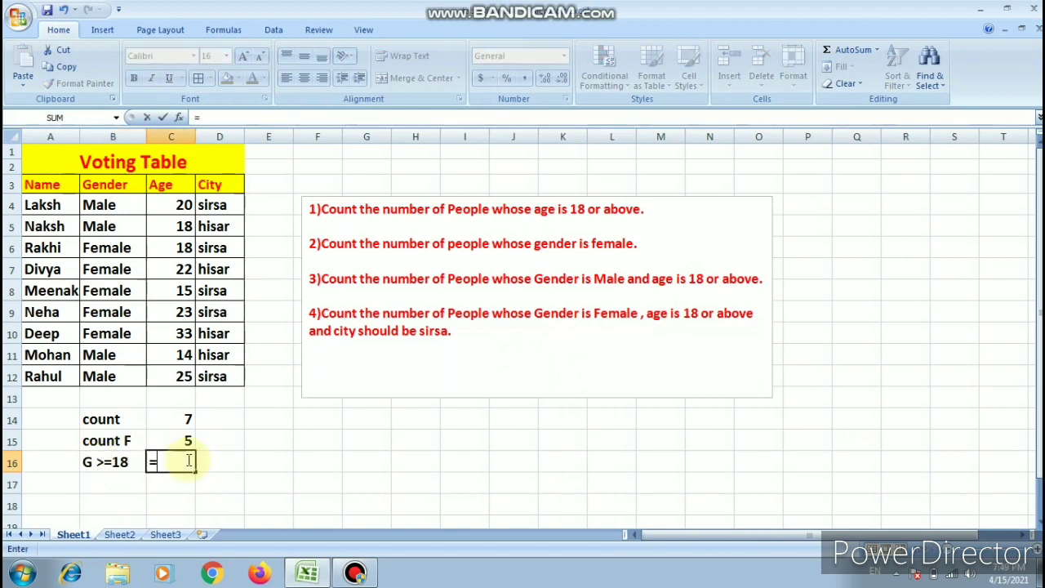
{"action": "type", "text": "countif"}
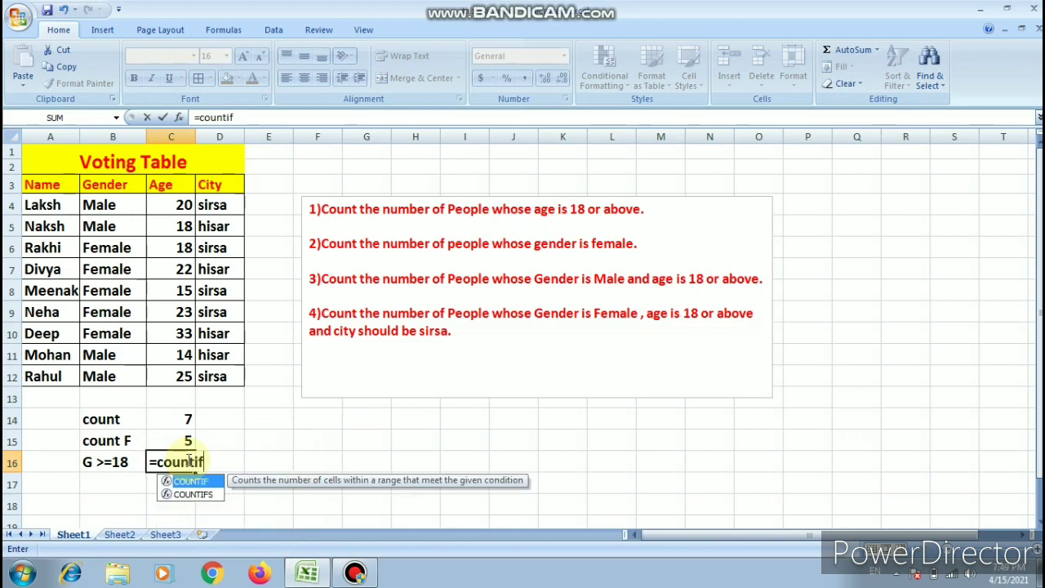
{"action": "type", "text": "s"}
{"action": "key", "text": "Tab"}
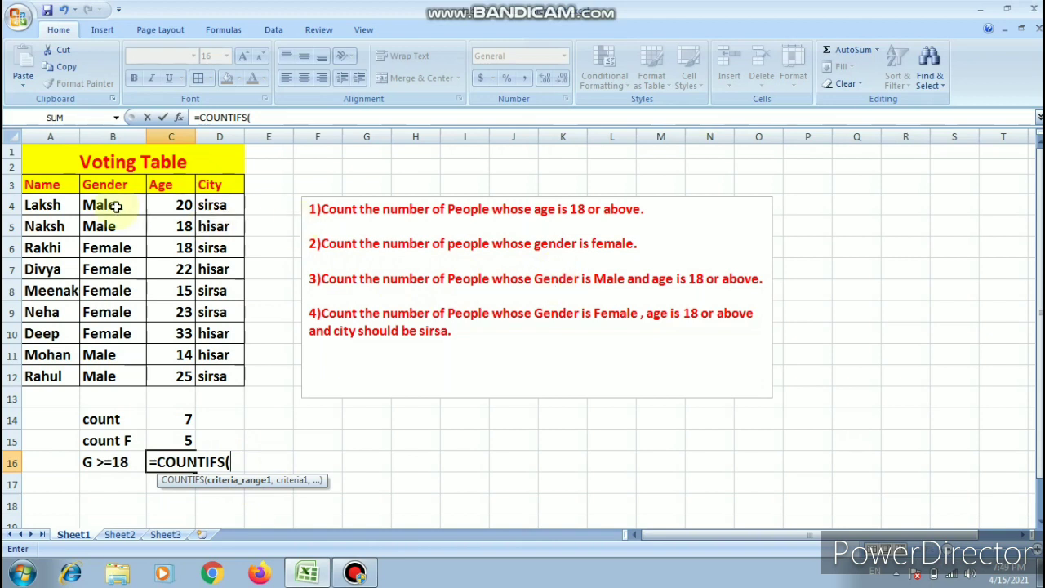
{"action": "left_click_drag", "start_coordinate": [111, 205], "coordinate": [121, 381]}
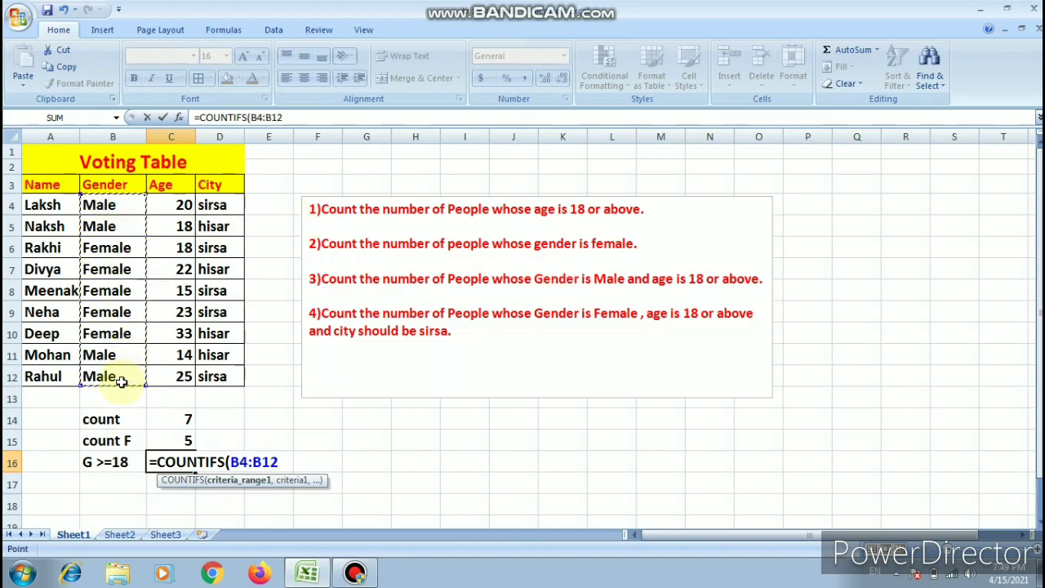
{"action": "type", "text": ",\"male"}
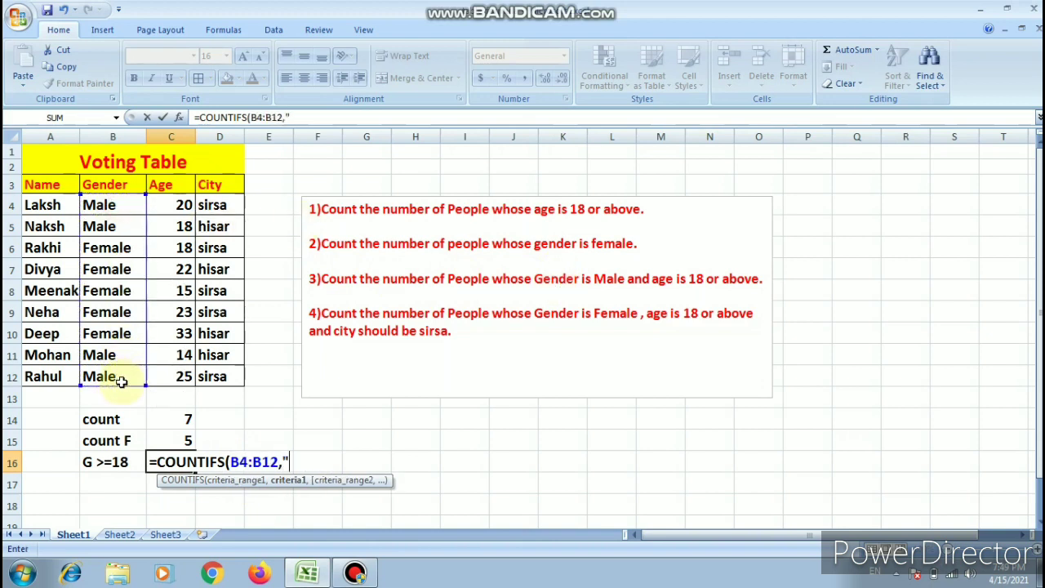
{"action": "type", "text": "\","}
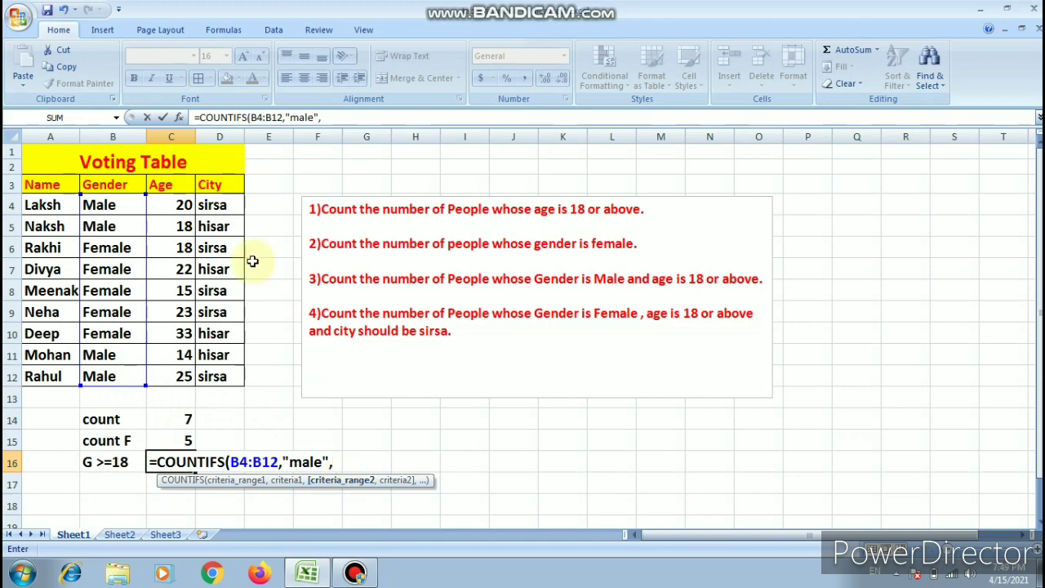
- Add the Age cells C4:C12 with the criterion ">=18" as the second condition and complete the COUNTIFS formula in C16
{"action": "left_click_drag", "start_coordinate": [184, 204], "coordinate": [187, 377]}
{"action": "type", "text": ","}
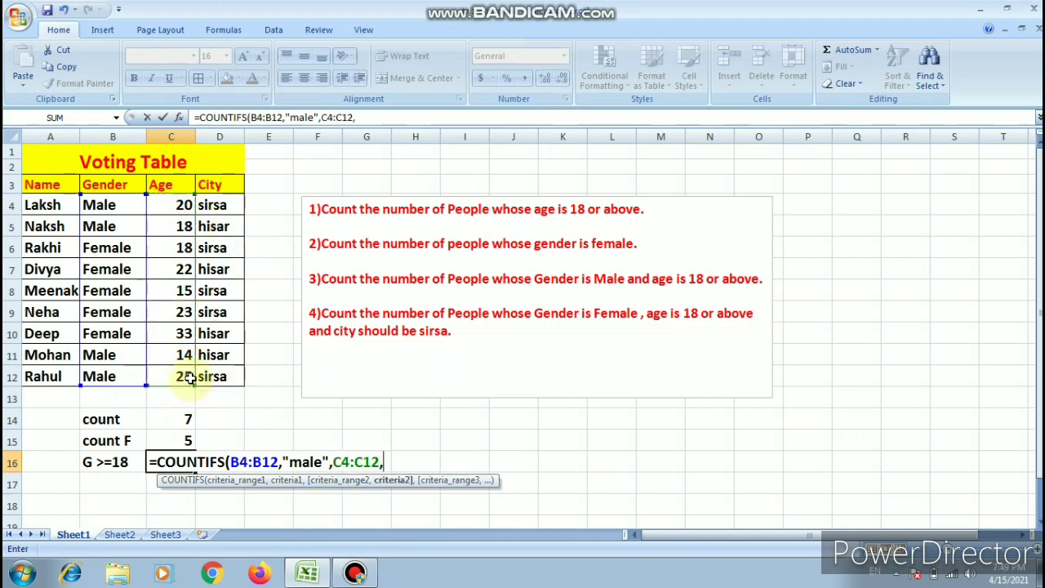
{"action": "type", "text": "\">=18\""}
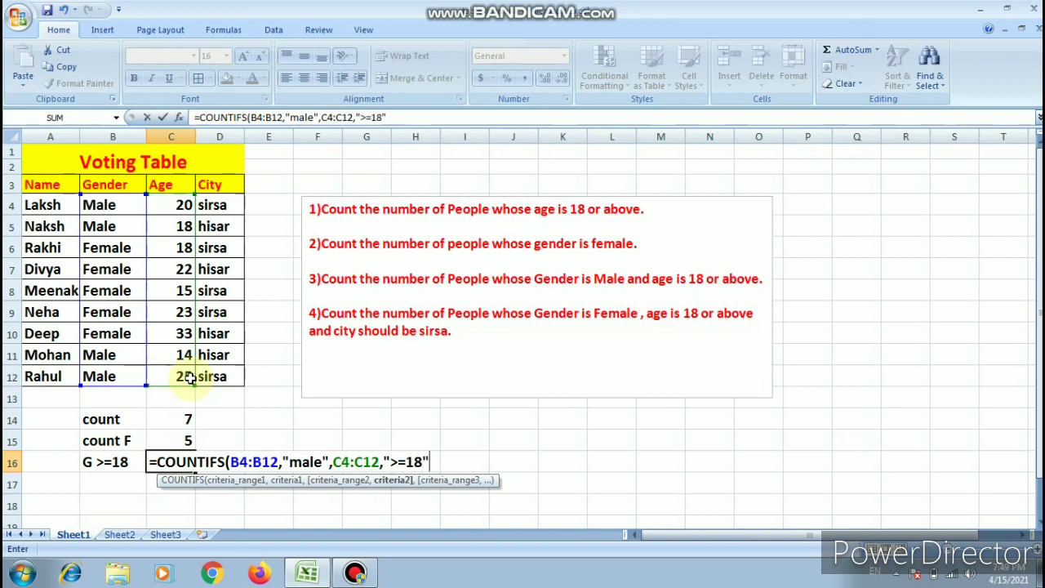
{"action": "type", "text": ")"}
{"action": "key", "text": "Return"}
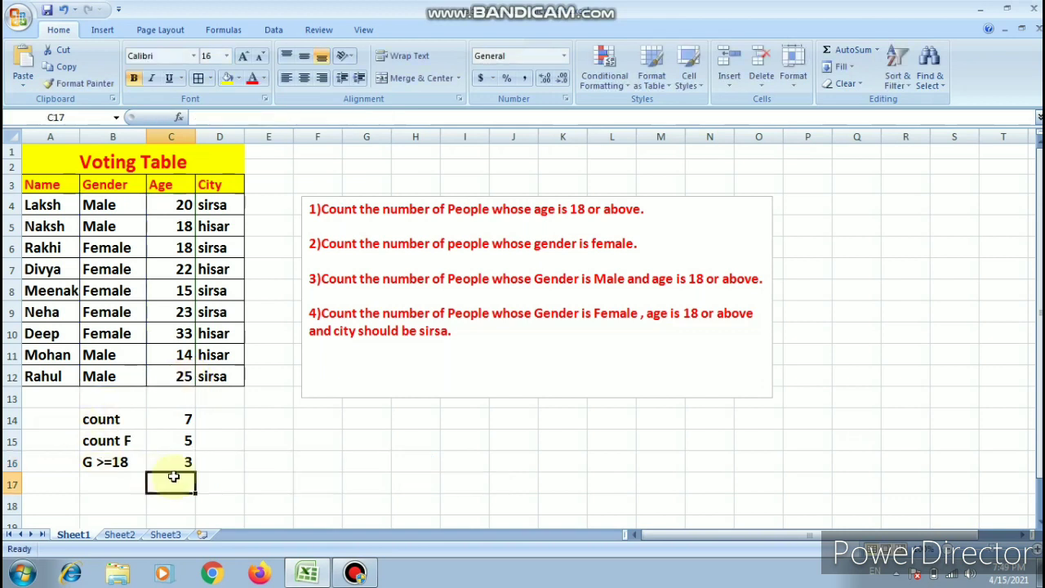
{"action": "left_click", "coordinate": [178, 462]}
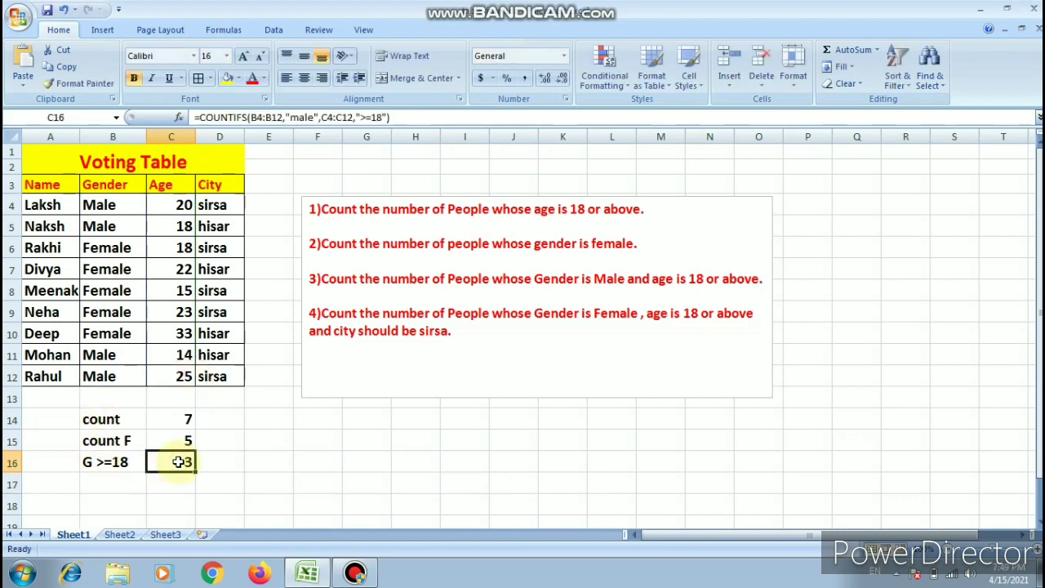
- Change the label in cell B16 to "M >=18"
{"action": "double_click", "coordinate": [91, 462]}
{"action": "key", "text": "BackSpace"}
{"action": "type", "text": "M"}
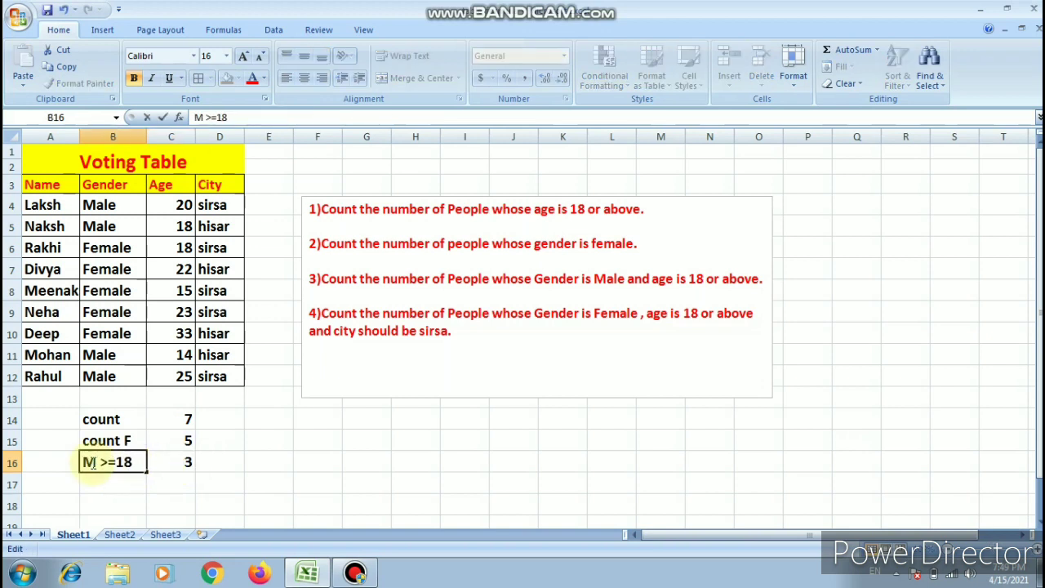
{"action": "left_click", "coordinate": [180, 461]}
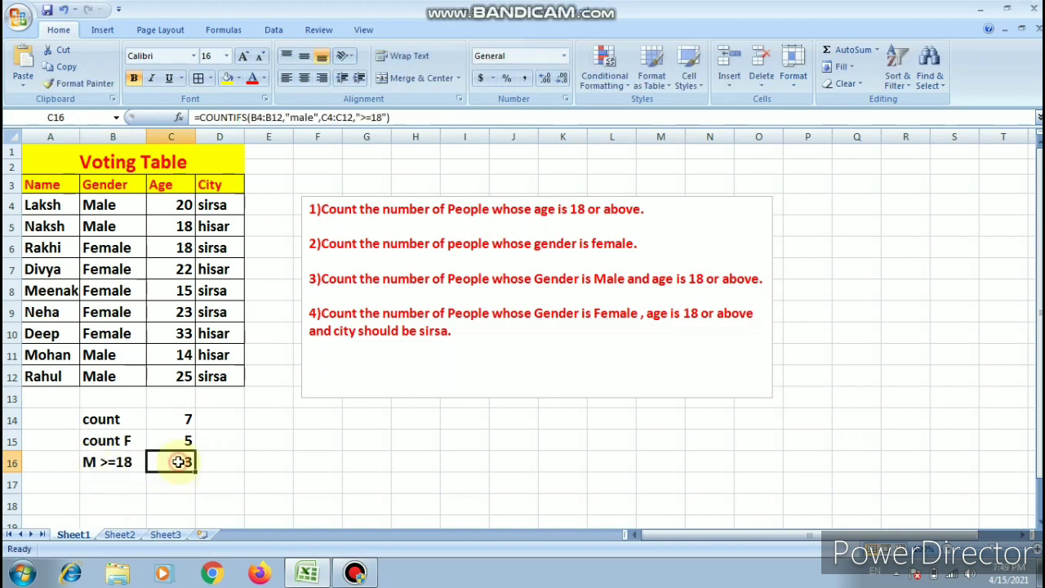
{"action": "left_click", "coordinate": [174, 204]}
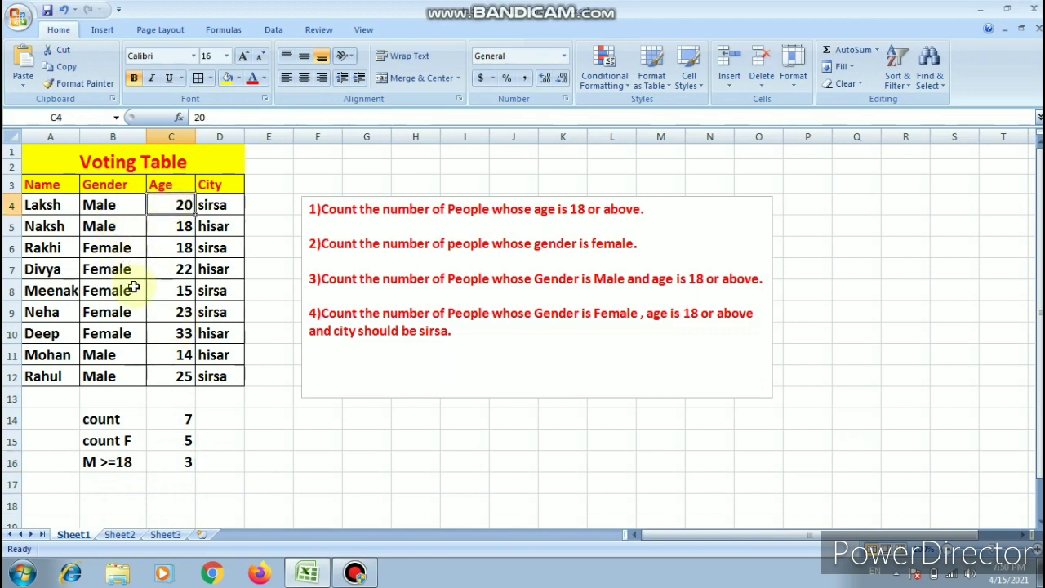
{"action": "left_click", "coordinate": [177, 375]}
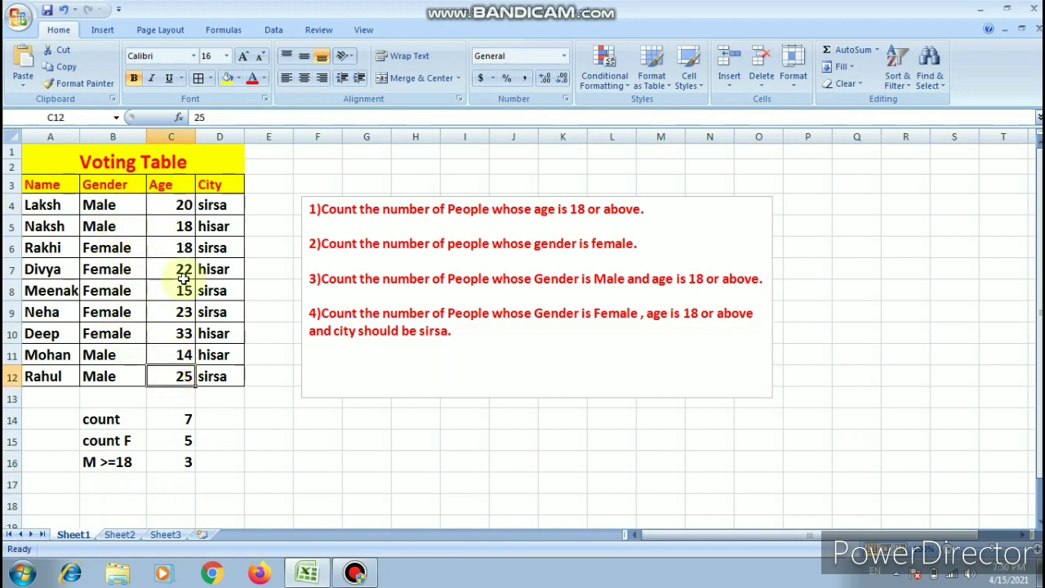
{"action": "left_click", "coordinate": [181, 226]}
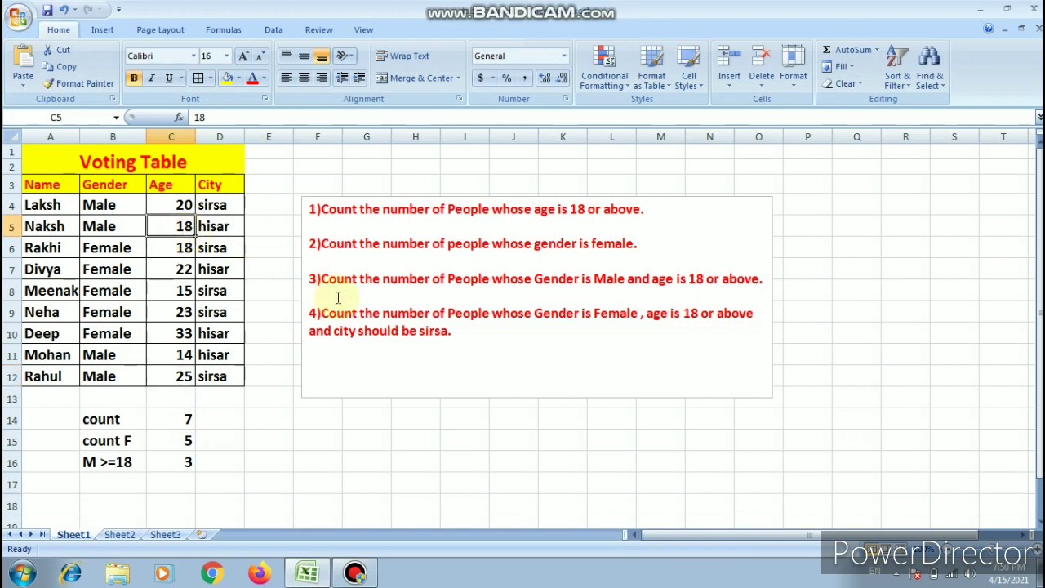
- Enter the label "F >=18 S" in cell B17 below the "M >=18" label
{"action": "left_click", "coordinate": [112, 482]}
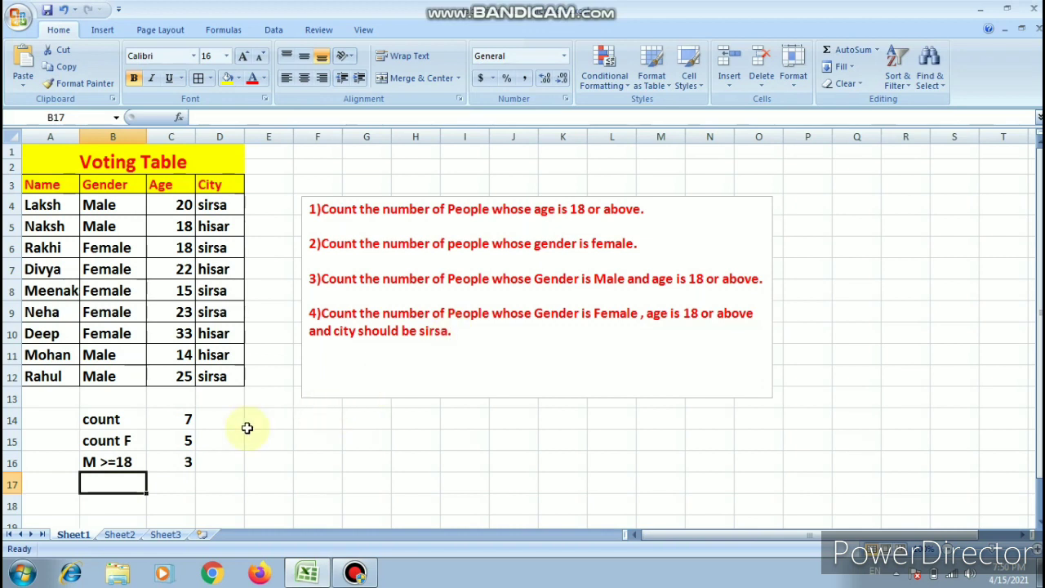
{"action": "type", "text": "F"}
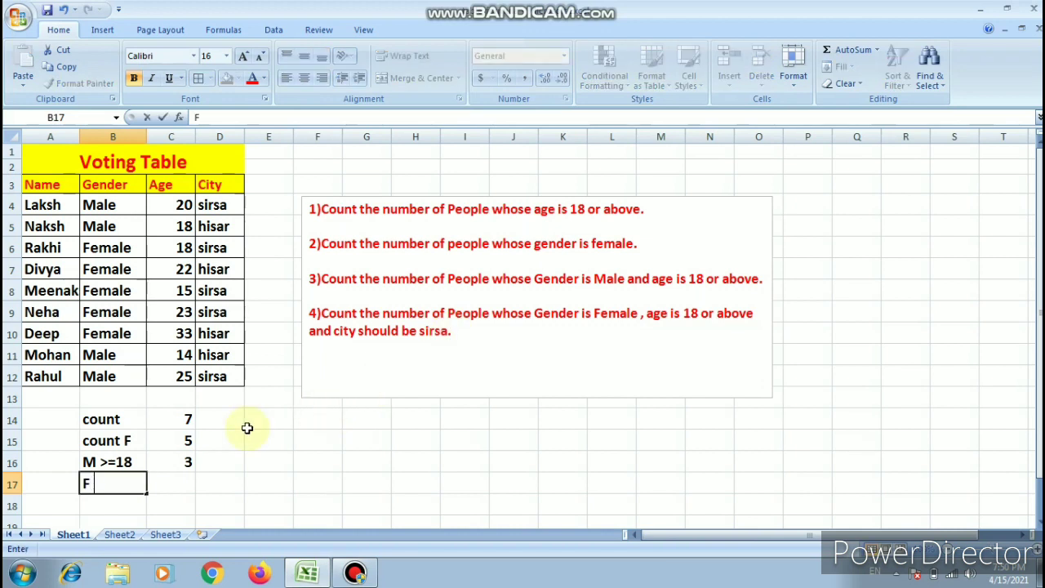
{"action": "type", "text": " >=18 Sirsa"}
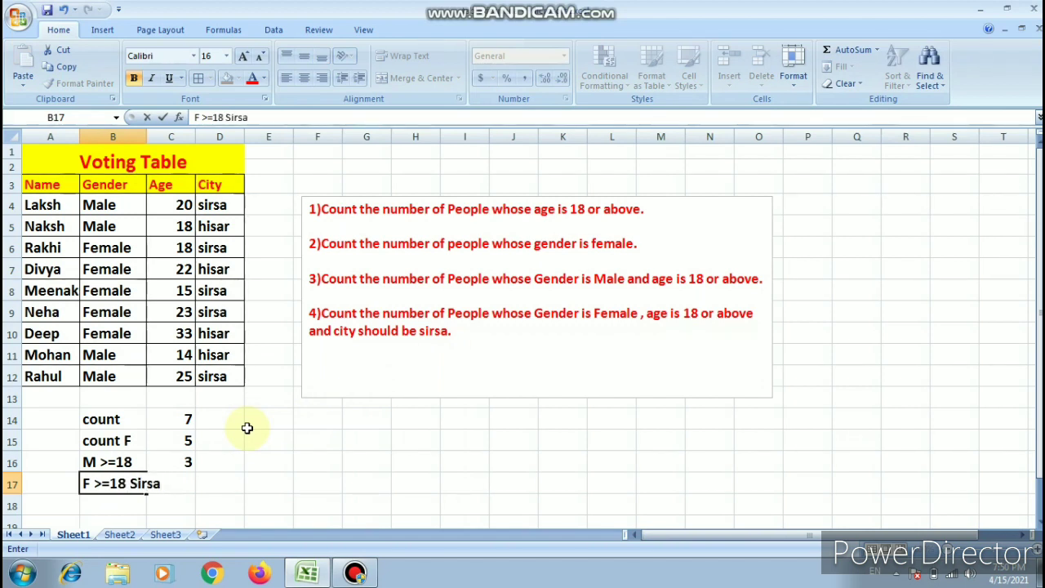
{"action": "key", "text": "BackSpace"}
{"action": "key", "text": "BackSpace"}
{"action": "key", "text": "BackSpace"}
{"action": "left_click", "coordinate": [186, 479]}
{"action": "left_click", "coordinate": [235, 499]}
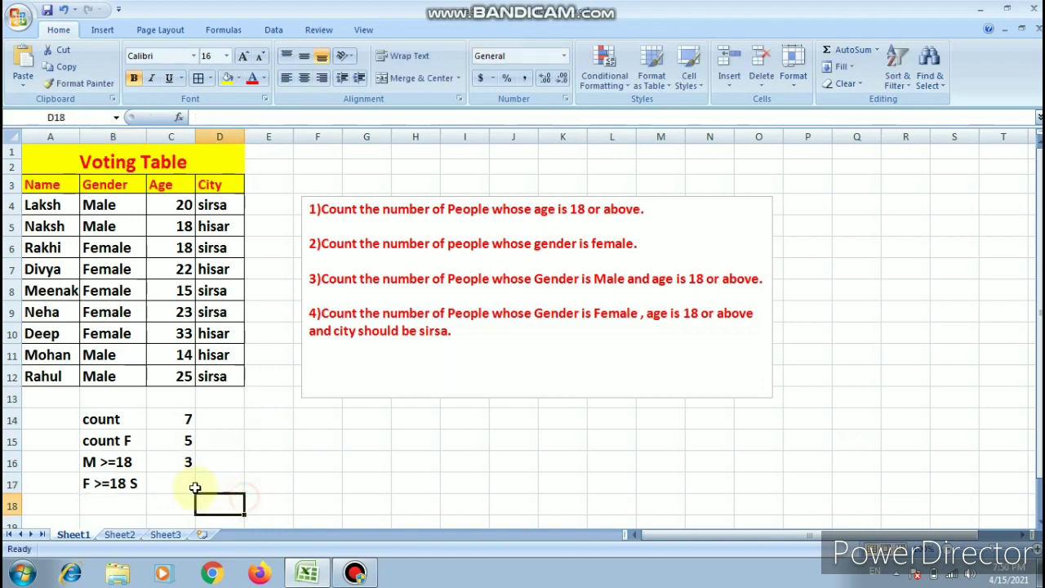
- Begin a COUNTIFS formula in C17 with the Gender cells B4:B12 and the criterion "female" as the first condition
{"action": "left_click", "coordinate": [186, 484]}
{"action": "type", "text": "=cou"}
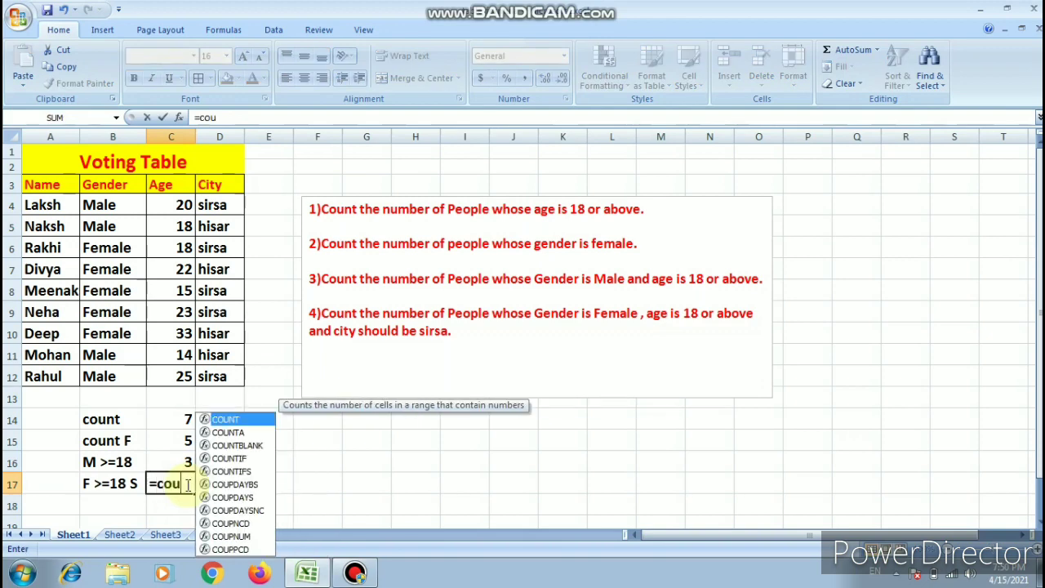
{"action": "type", "text": "ntifs"}
{"action": "key", "text": "Tab"}
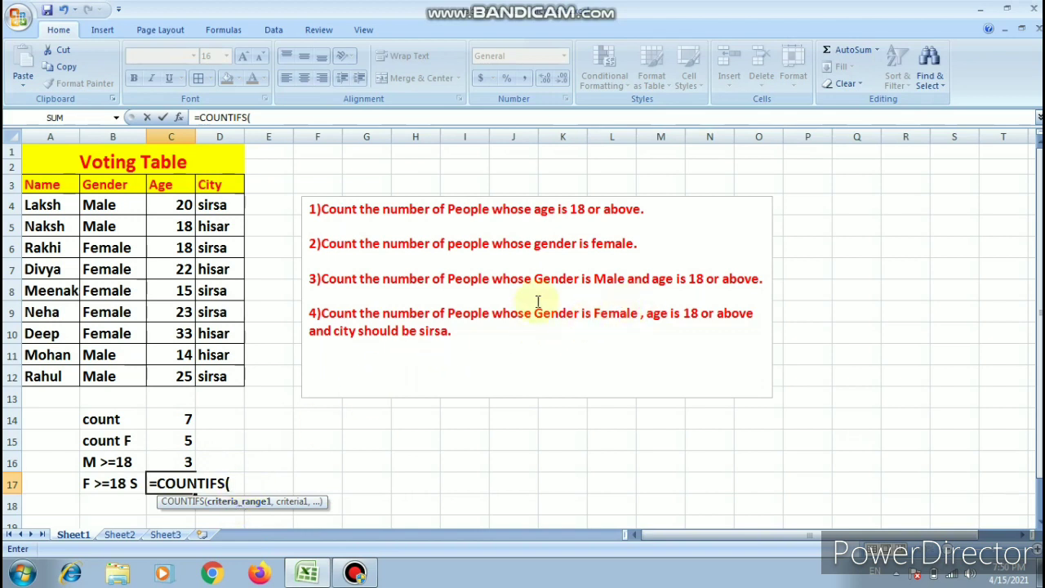
{"action": "left_click_drag", "start_coordinate": [110, 204], "coordinate": [112, 376]}
{"action": "type", "text": ",\""}
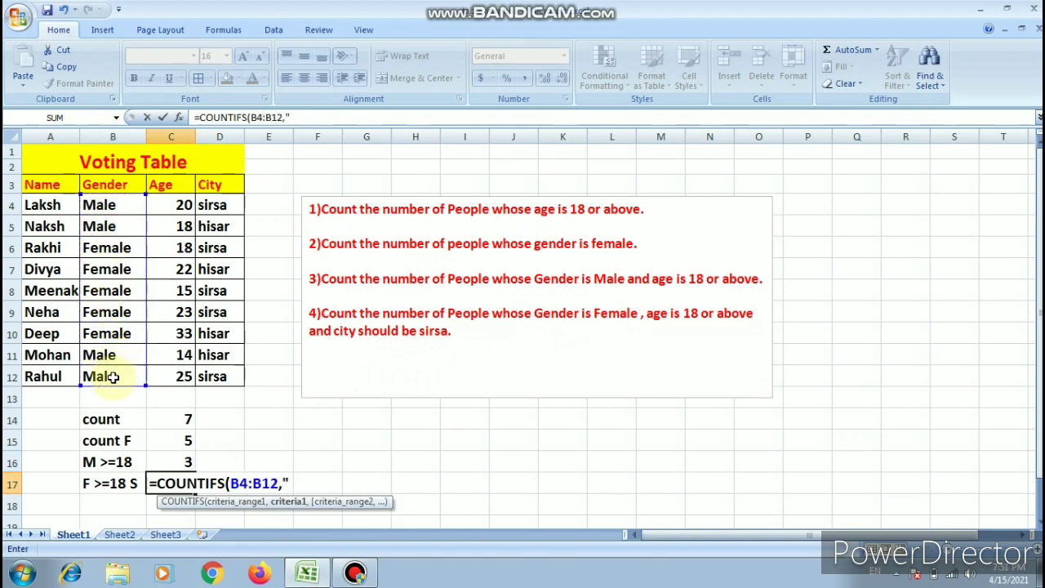
{"action": "left_click", "coordinate": [289, 485]}
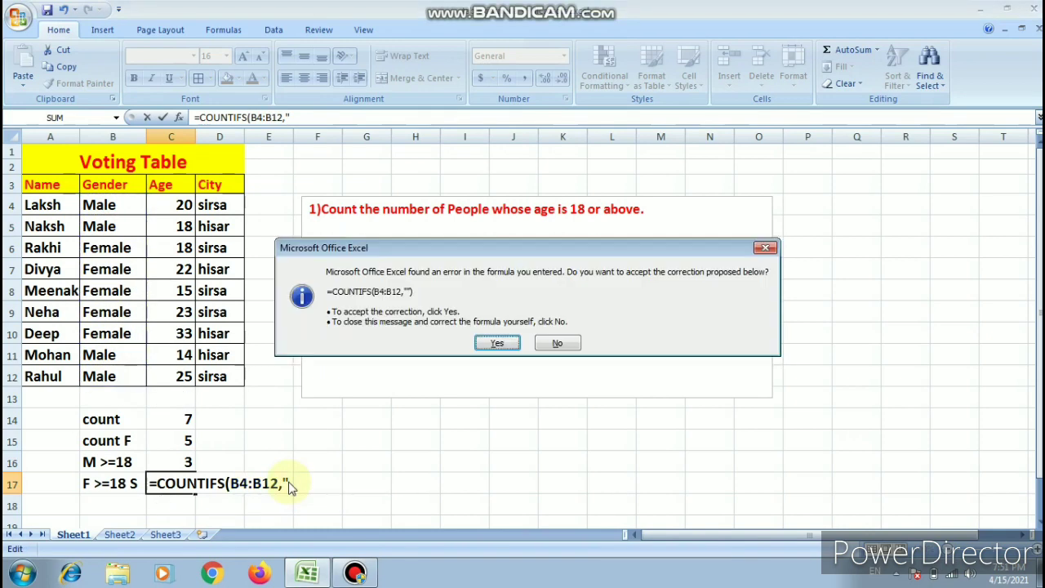
{"action": "left_click", "coordinate": [557, 343]}
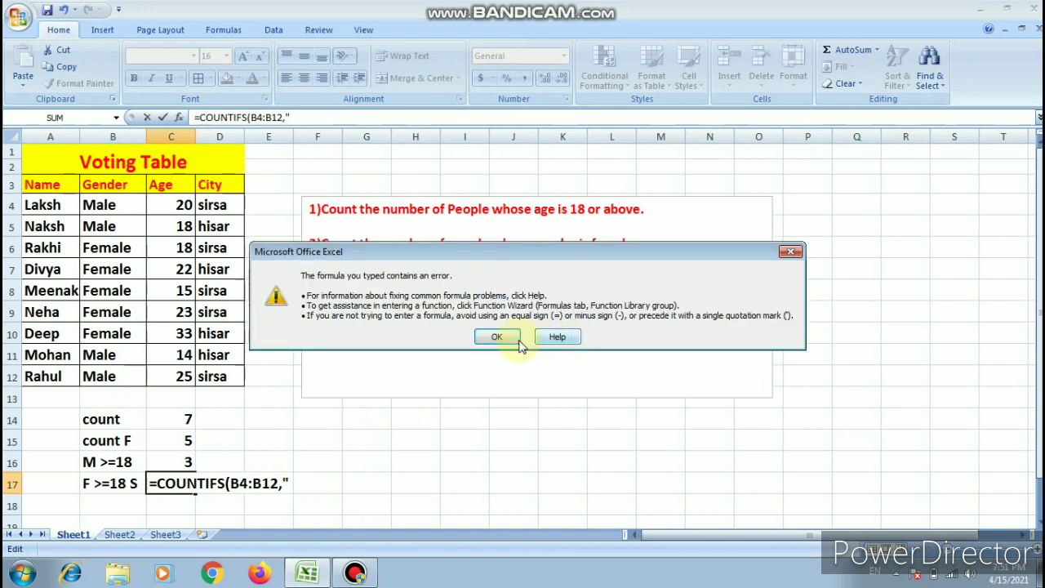
{"action": "left_click", "coordinate": [566, 337]}
{"action": "left_click", "coordinate": [291, 484]}
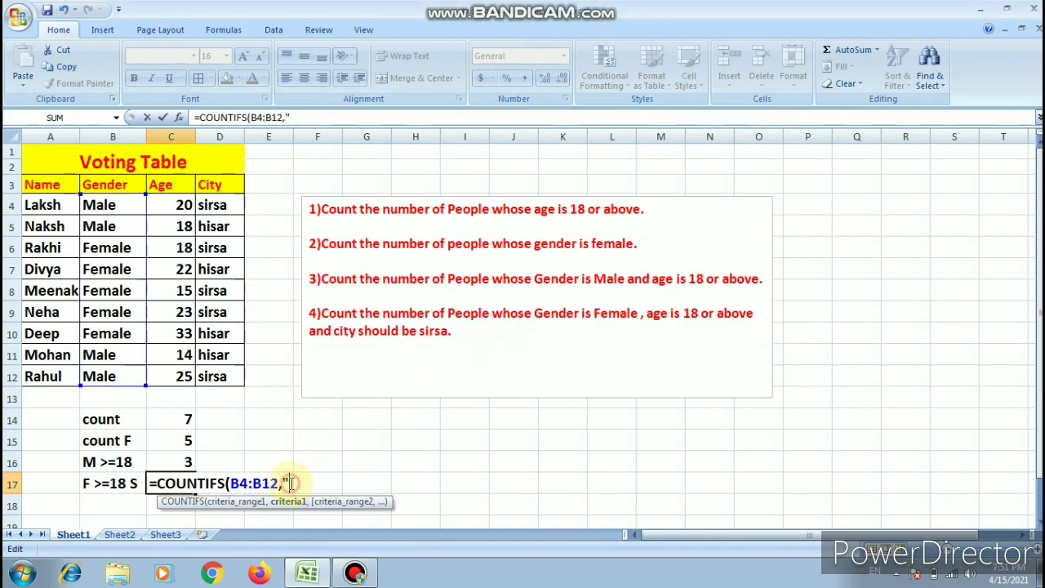
{"action": "type", "text": "female"}
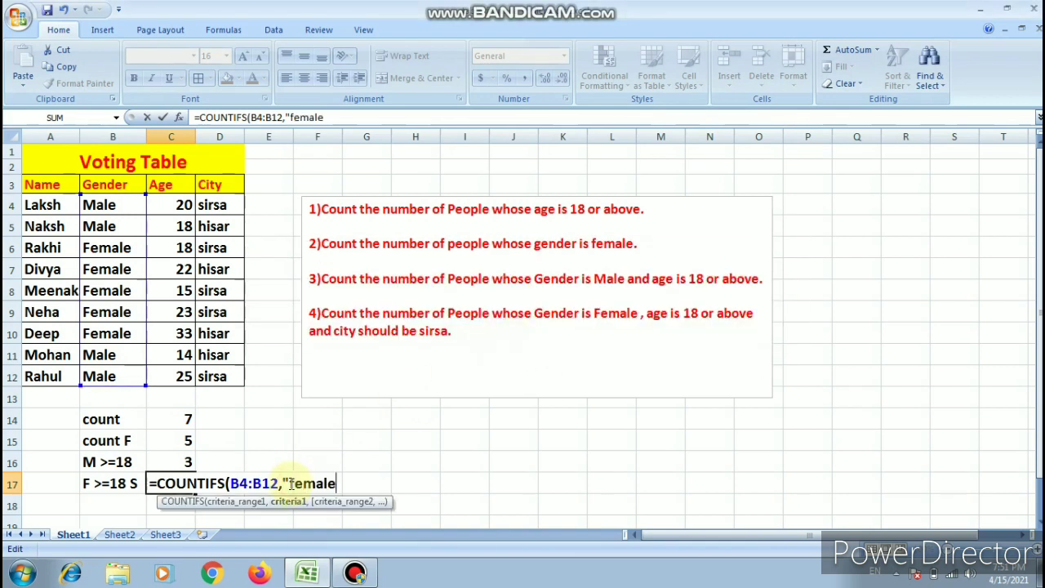
{"action": "type", "text": "\","}
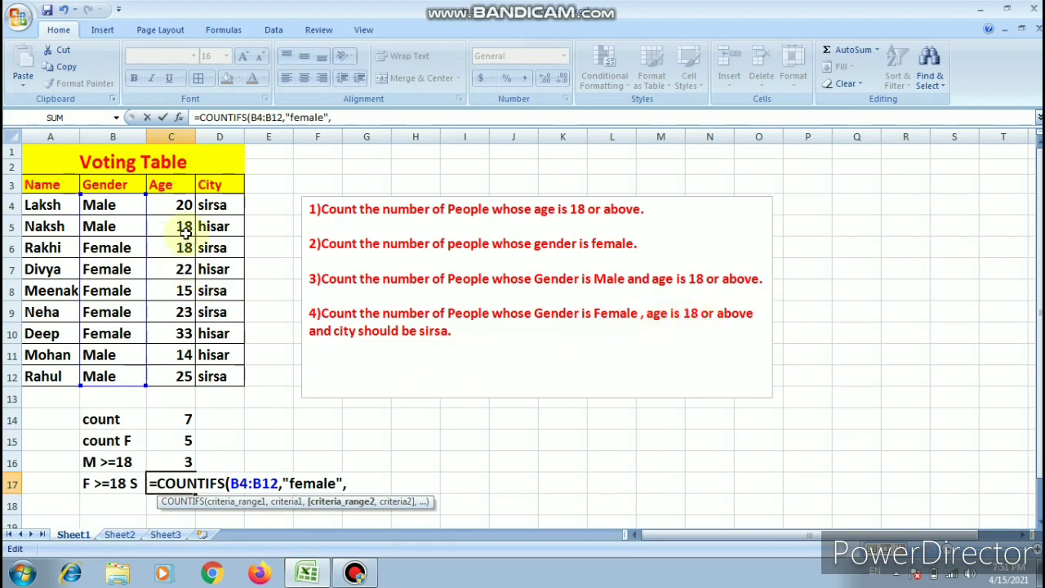
- Add the Age cells C4:C12 as the second range in the C17 formula, with the criterion >=18
{"action": "left_click_drag", "start_coordinate": [183, 207], "coordinate": [165, 372]}
{"action": "type", "text": ",\">=18"}
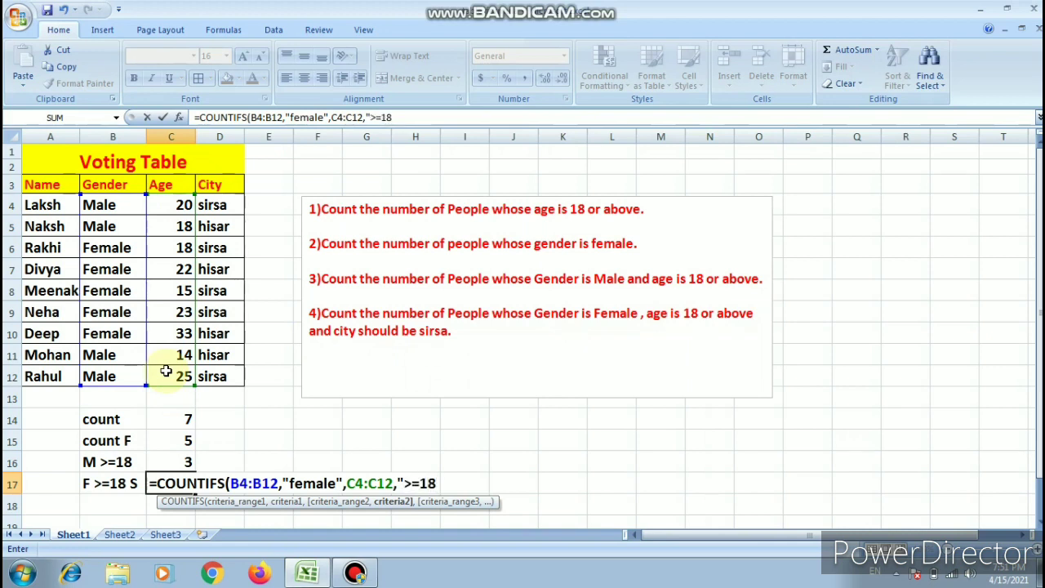
- Try the > and < operators in the age criterion of the C17 formula and return it to >=18
{"action": "left_click", "coordinate": [419, 483]}
{"action": "key", "text": "BackSpace"}
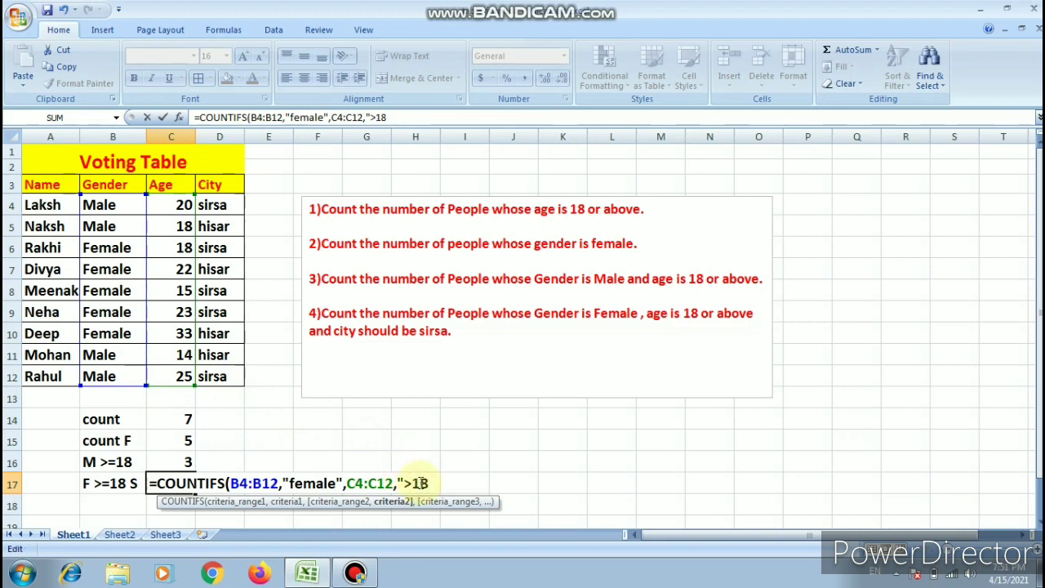
{"action": "key", "text": "BackSpace"}
{"action": "type", "text": "<"}
{"action": "key", "text": "BackSpace"}
{"action": "type", "text": ">="}
{"action": "left_click", "coordinate": [424, 483]}
{"action": "key", "text": "BackSpace"}
{"action": "key", "text": "BackSpace"}
{"action": "key", "text": "BackSpace"}
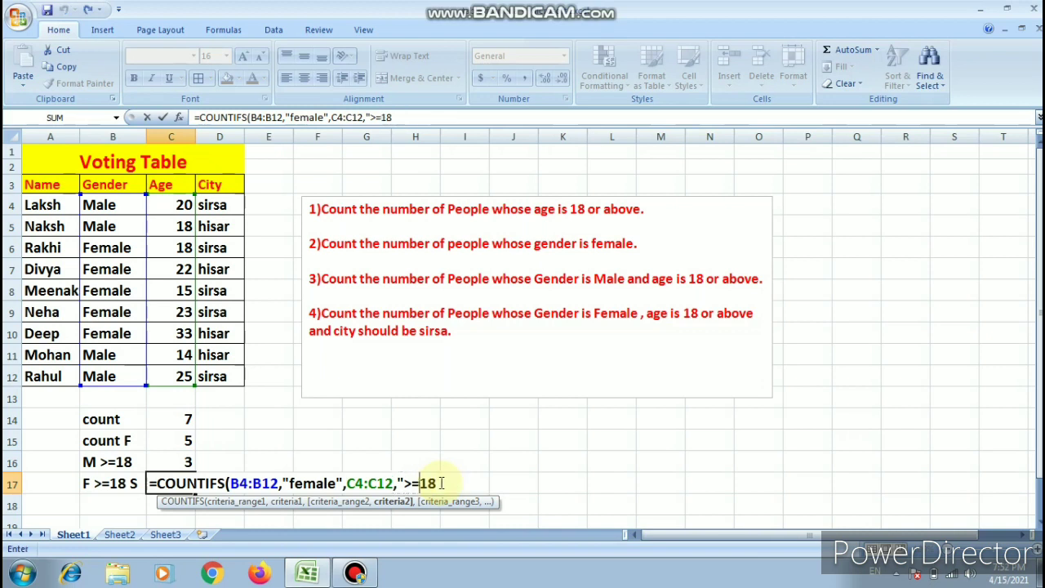
- Close the age criterion and complete the C17 formula with the City cells D4:D12 and "sirsa" as the third condition
{"action": "left_click", "coordinate": [439, 483]}
{"action": "type", "text": "\","}
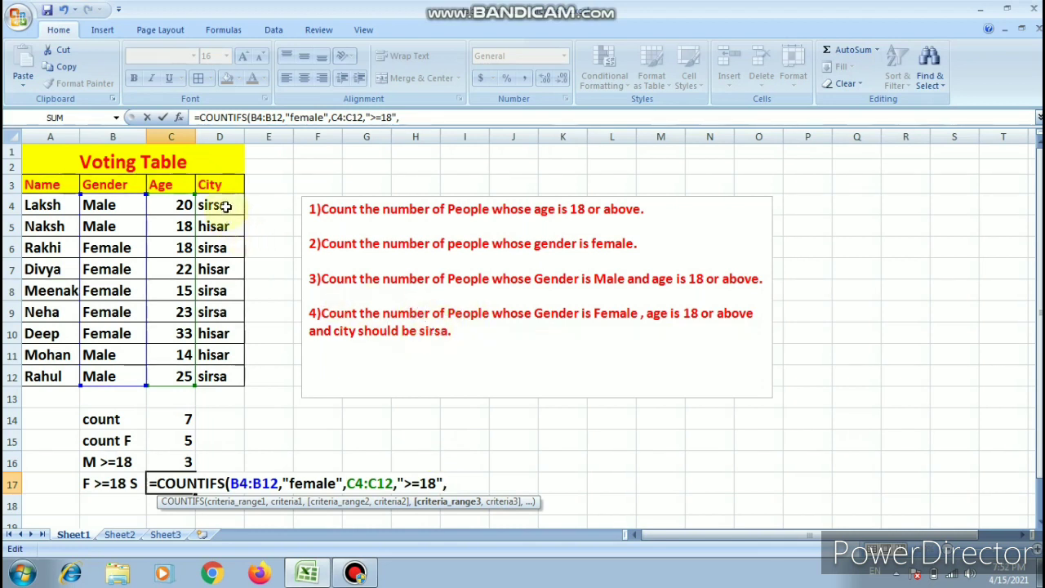
{"action": "left_click_drag", "start_coordinate": [226, 207], "coordinate": [221, 375]}
{"action": "type", "text": ","}
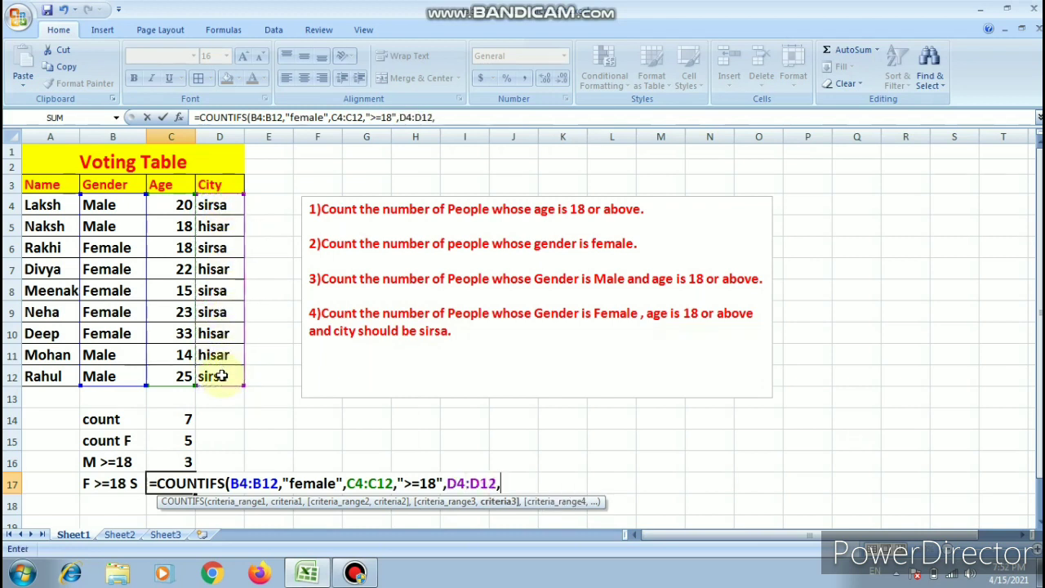
{"action": "type", "text": "\"sirsa\")"}
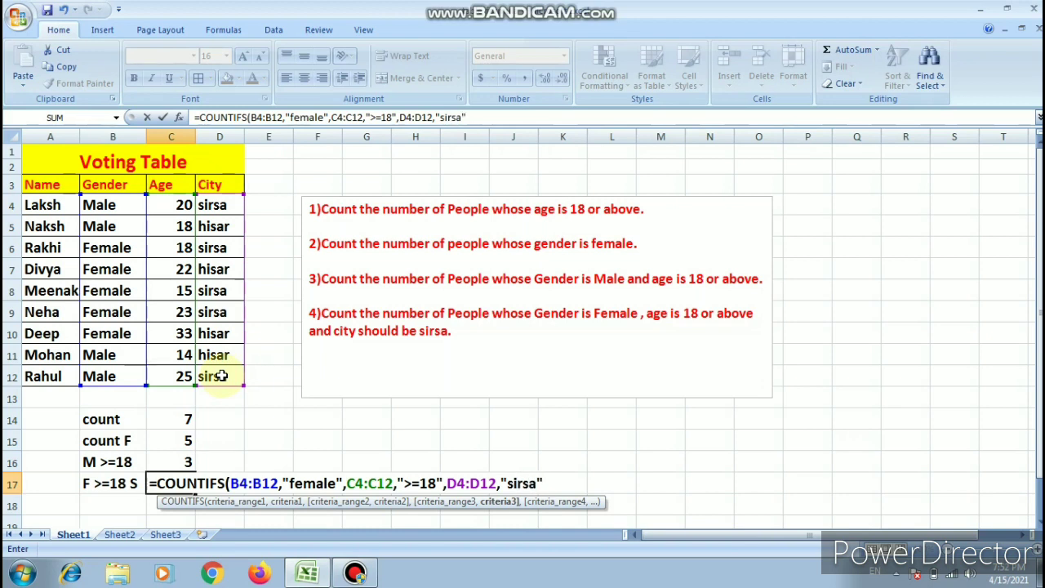
{"action": "key", "text": "Return"}
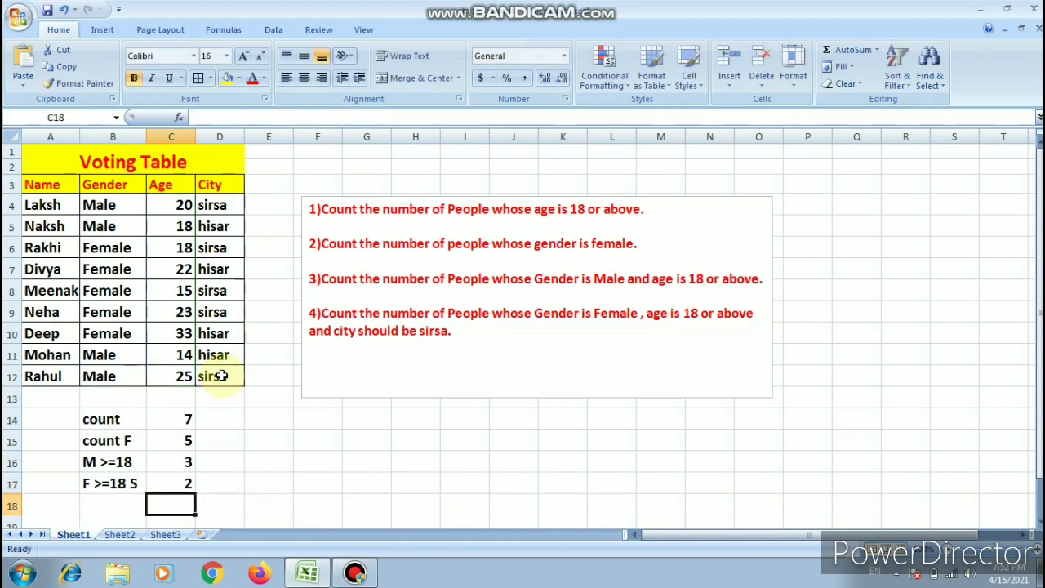
- Select the C17 count to review its formula, and switch the sheet to display formulas instead of results
{"action": "left_click", "coordinate": [184, 481]}
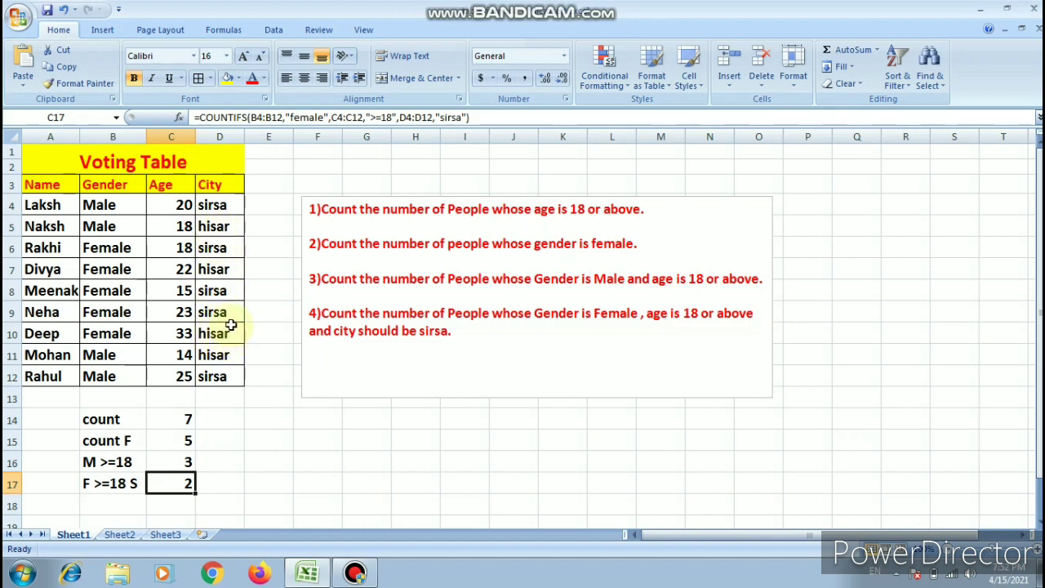
{"action": "left_click", "coordinate": [232, 411]}
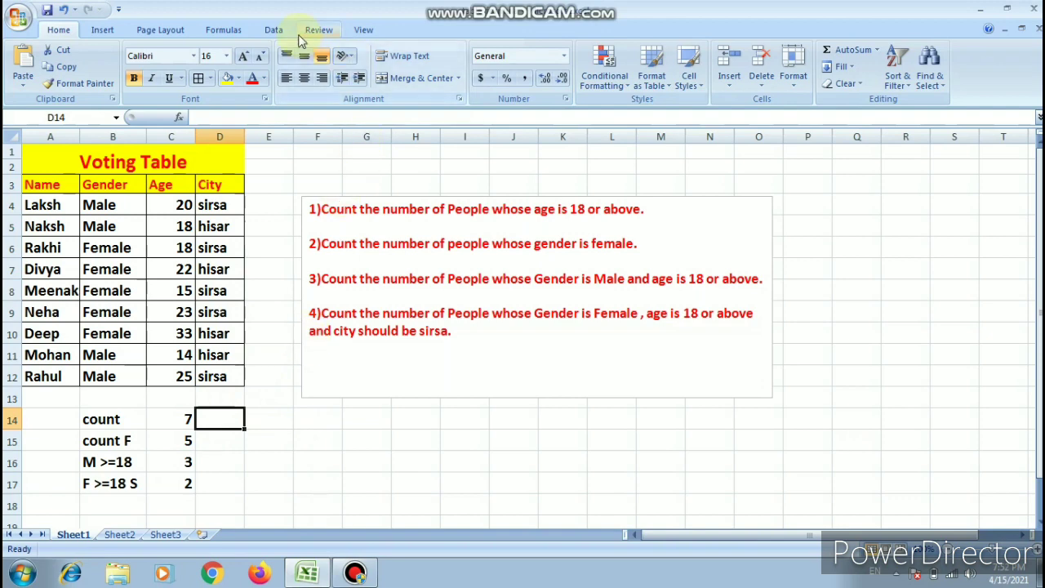
{"action": "left_click", "coordinate": [235, 33]}
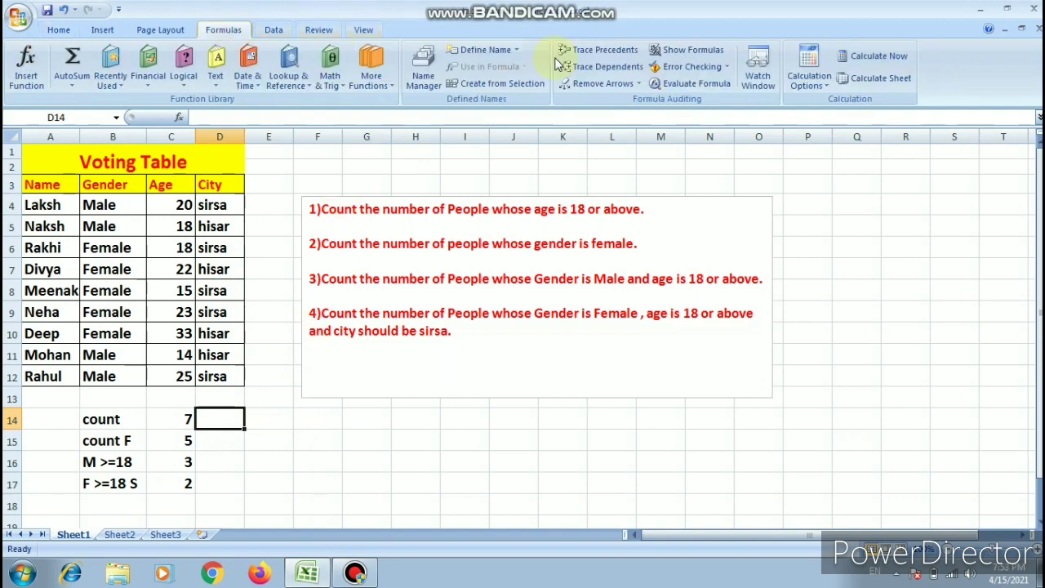
{"action": "left_click", "coordinate": [698, 54]}
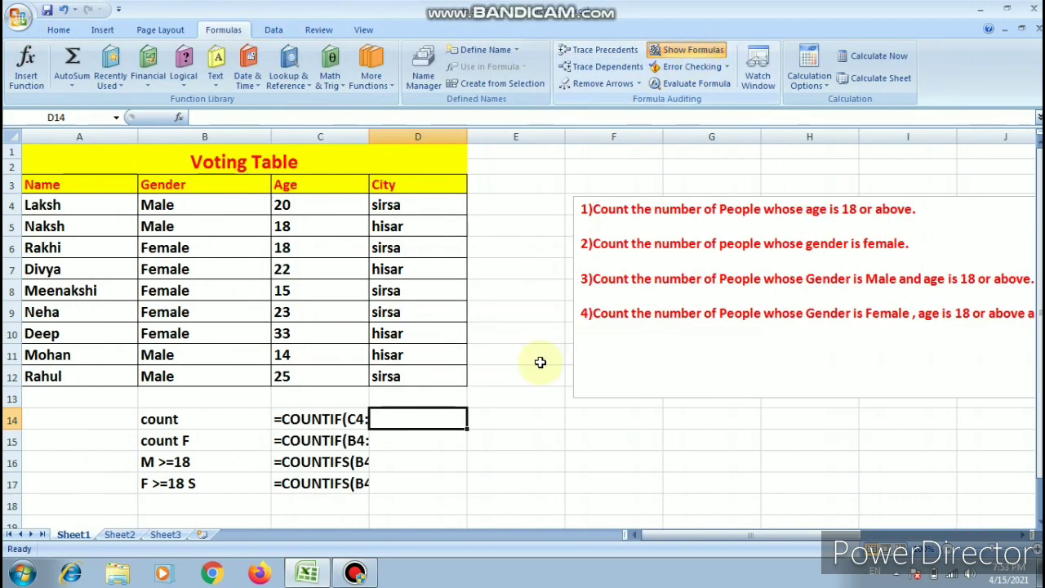
- Widen column C until the whole COUNTIFS formula in C17 fits
{"action": "left_click_drag", "start_coordinate": [369, 132], "coordinate": [574, 173]}
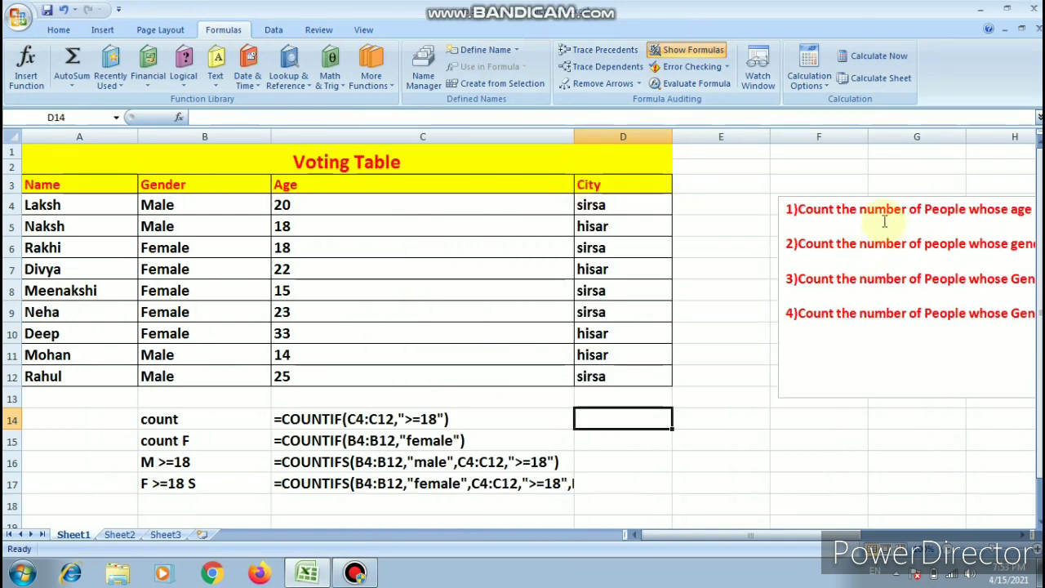
{"action": "left_click", "coordinate": [666, 446]}
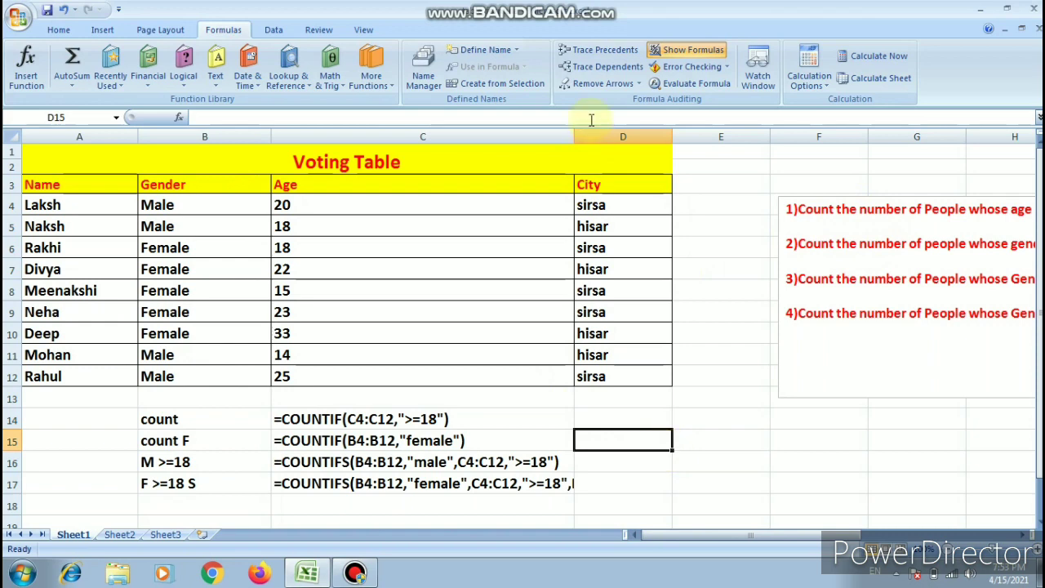
{"action": "left_click_drag", "start_coordinate": [574, 134], "coordinate": [697, 160]}
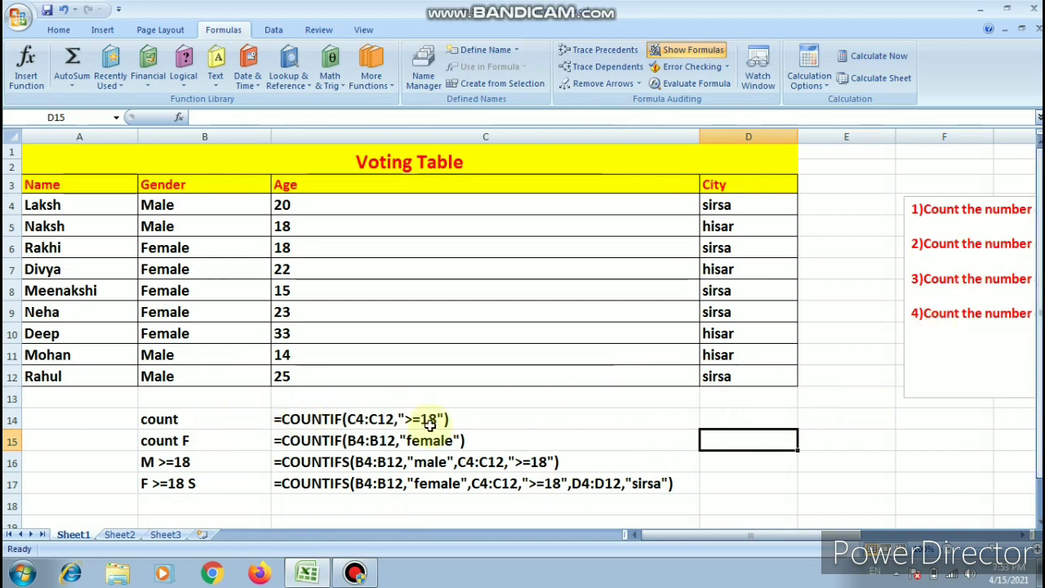
- Examine the range and criteria arguments of the COUNTIF formula in C14, leaving the formula as it is
{"action": "key", "text": "Left"}
{"action": "key", "text": "Left"}
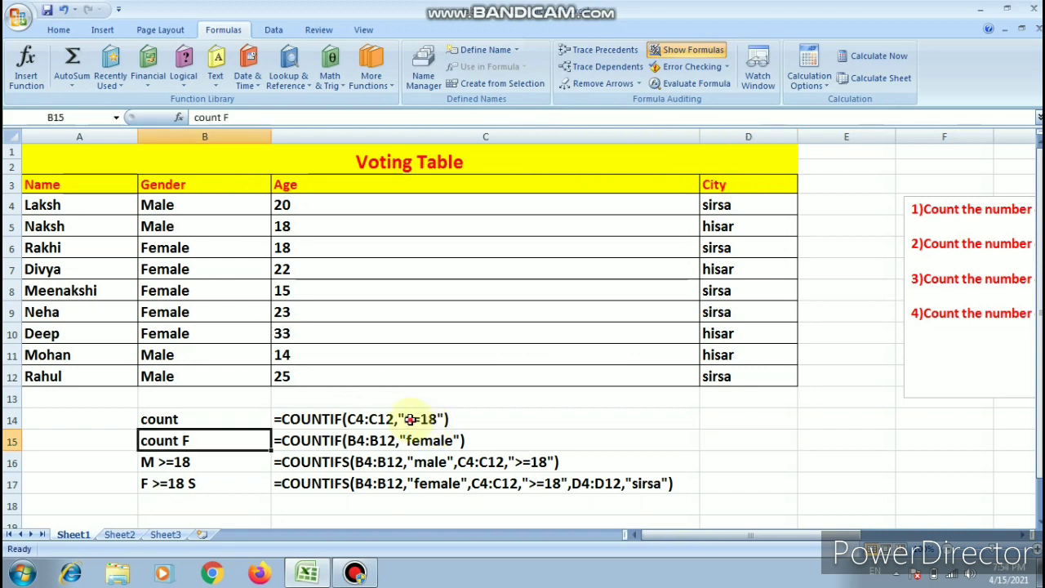
{"action": "left_click", "coordinate": [411, 419]}
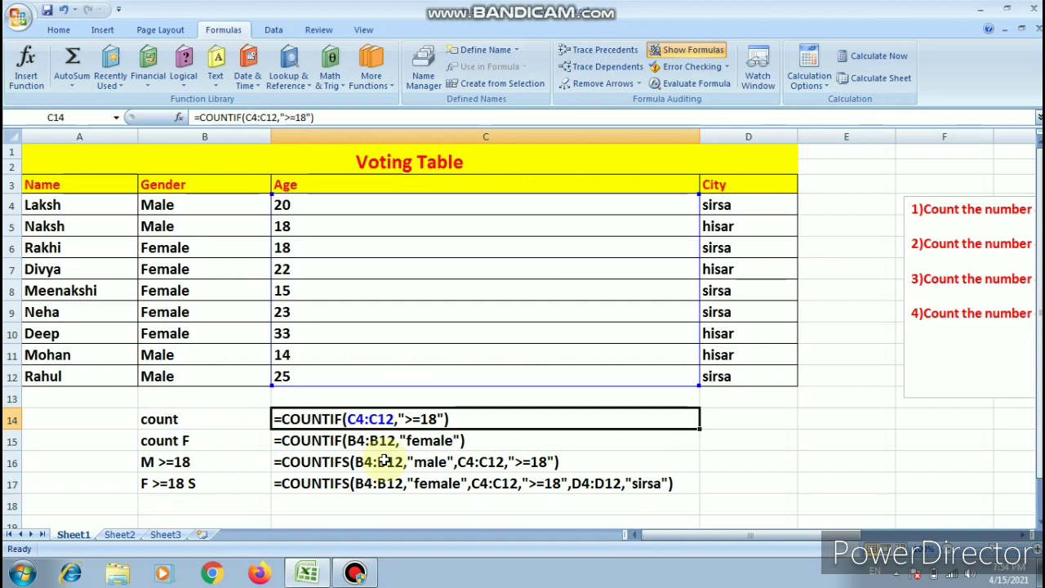
{"action": "double_click", "coordinate": [395, 414]}
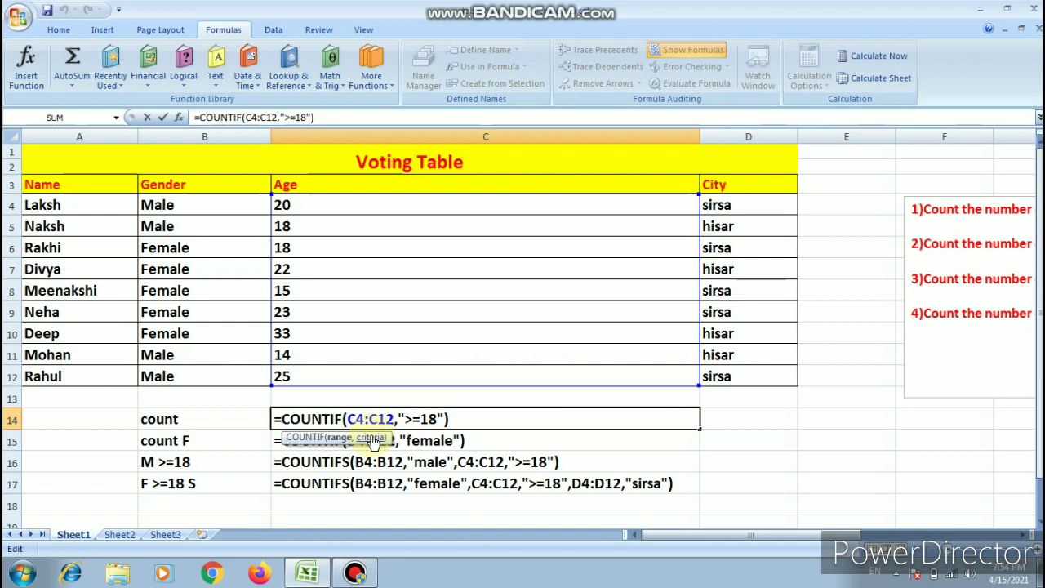
{"action": "key", "text": "Return"}
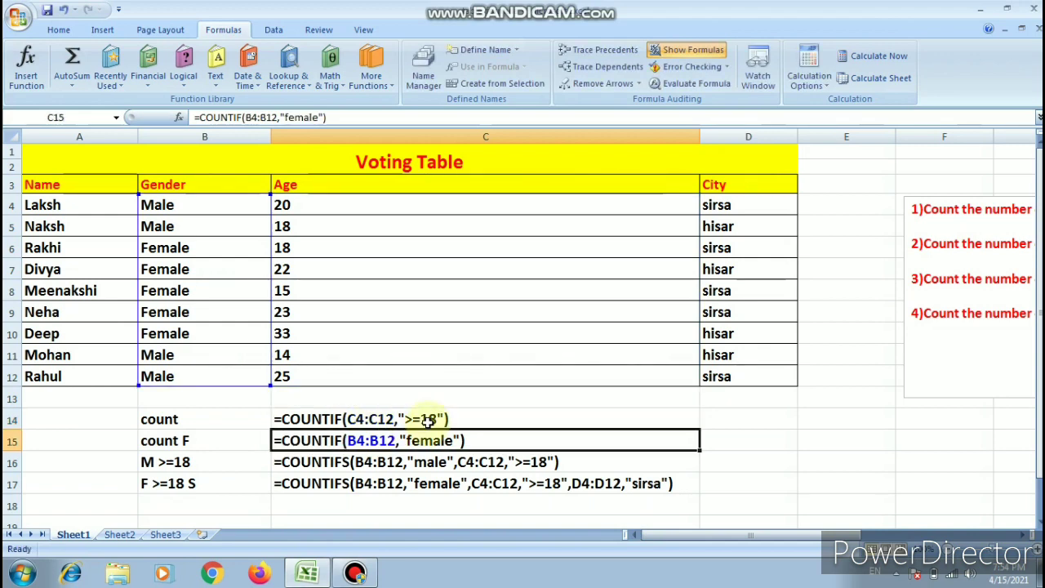
- Review the COUNTIF formula in C14 and switch to Sheet2, selecting the task list beside the Employee Salary Table
{"action": "left_click", "coordinate": [441, 418]}
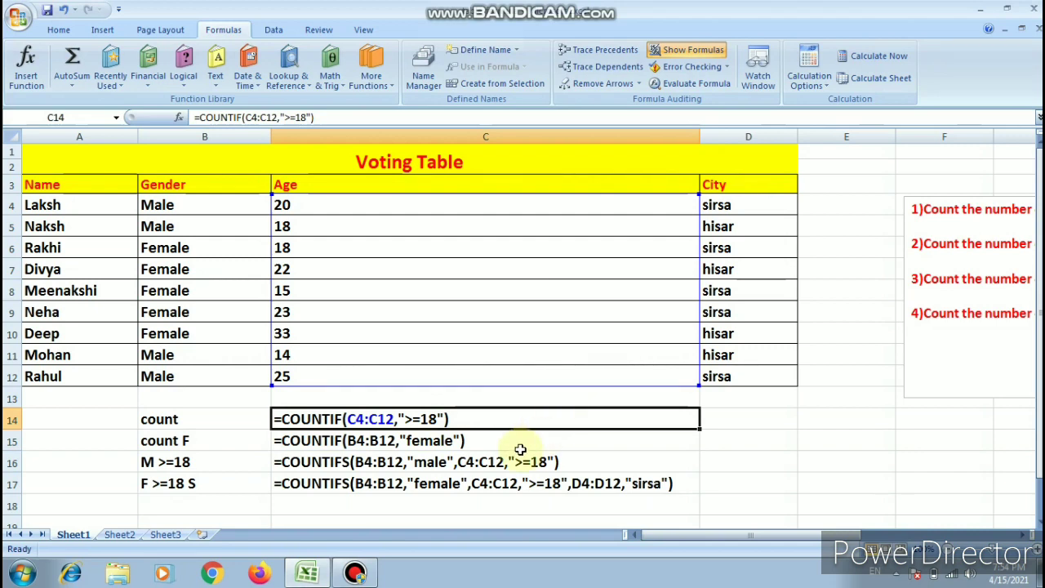
{"action": "key", "text": "ctrl+Page_Down"}
{"action": "left_click", "coordinate": [565, 244]}
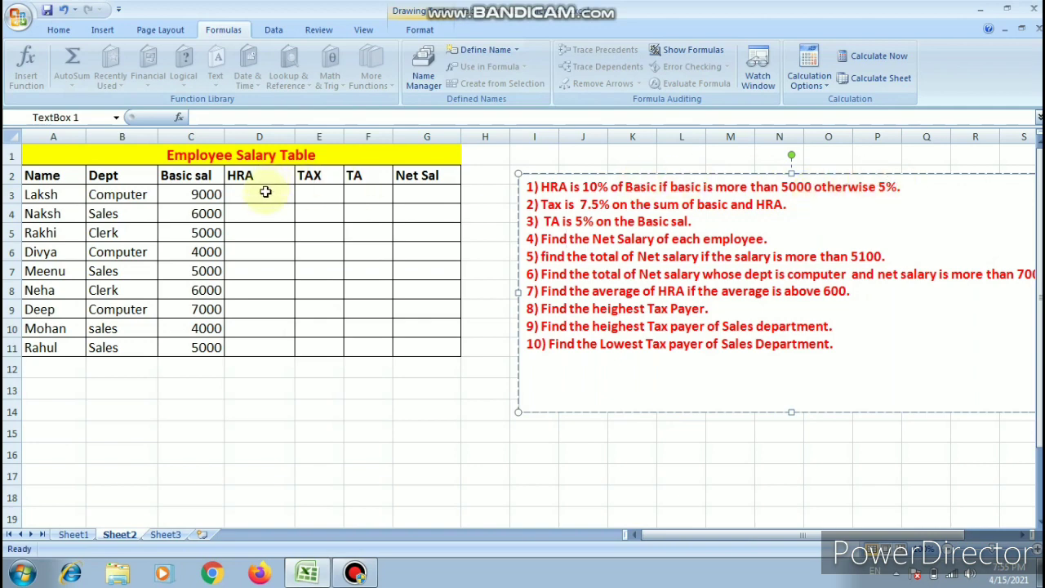
- Start an IF formula in the first HRA cell, D3, with the logical test C3>5000
{"action": "left_click", "coordinate": [263, 193]}
{"action": "type", "text": "=if"}
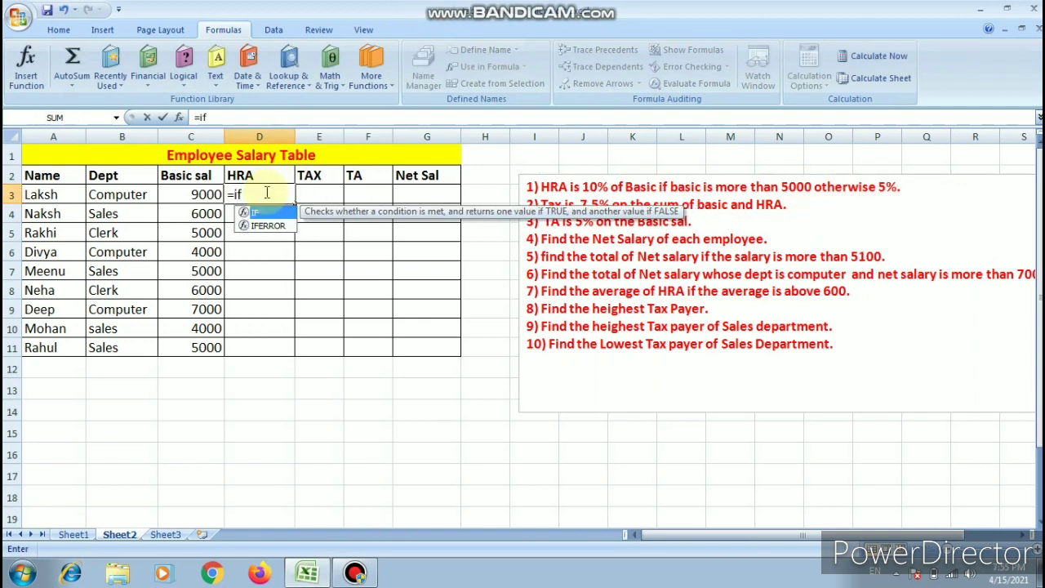
{"action": "key", "text": "Tab"}
{"action": "left_click", "coordinate": [198, 195]}
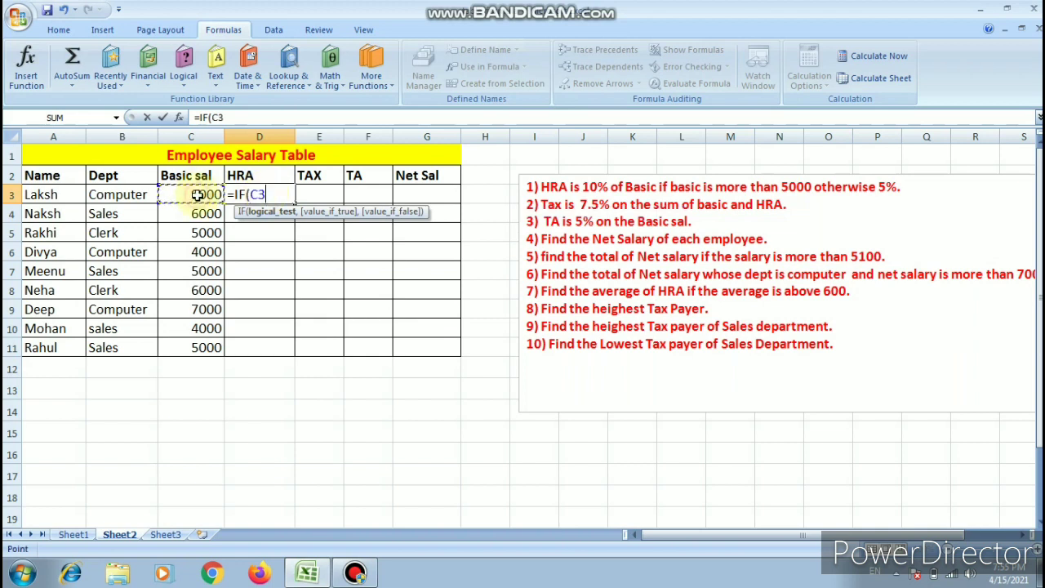
{"action": "type", "text": ">5000"}
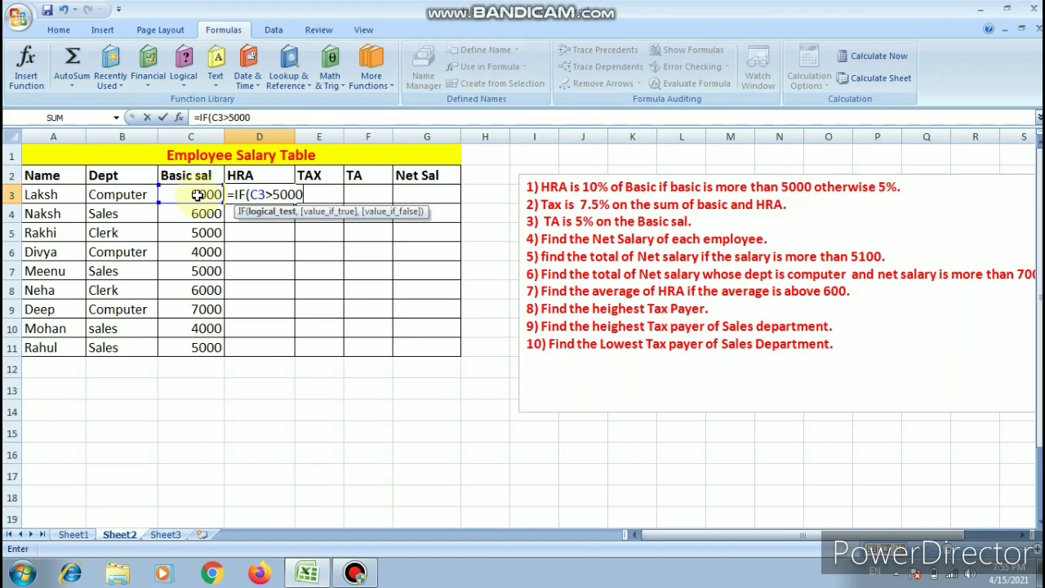
{"action": "type", "text": ","}
- Complete the D3 formula with C3*10% if true and C3*5% if false, and fill it down to D11
{"action": "left_click", "coordinate": [196, 194]}
{"action": "type", "text": "*10%"}
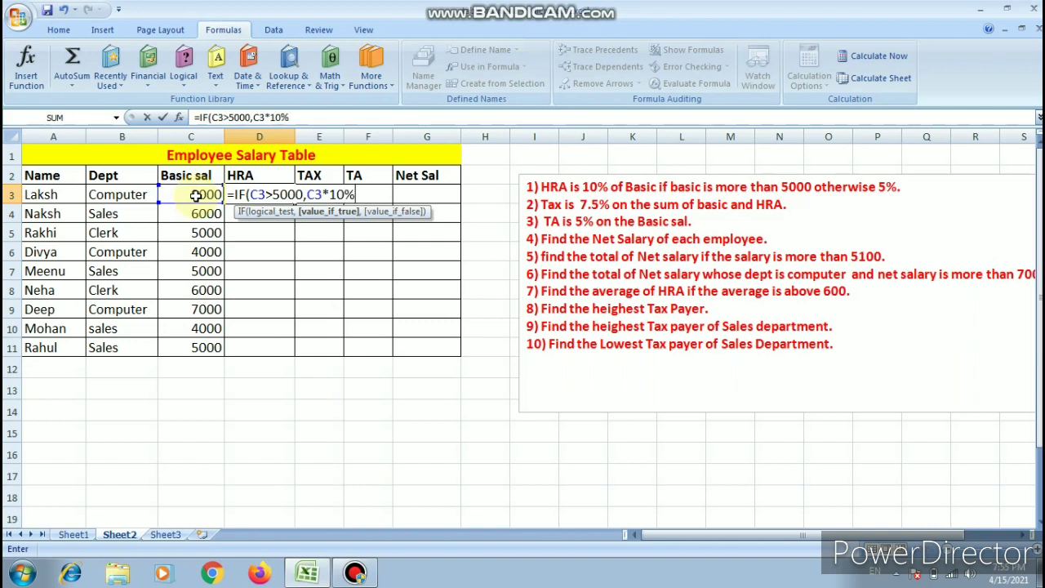
{"action": "type", "text": ","}
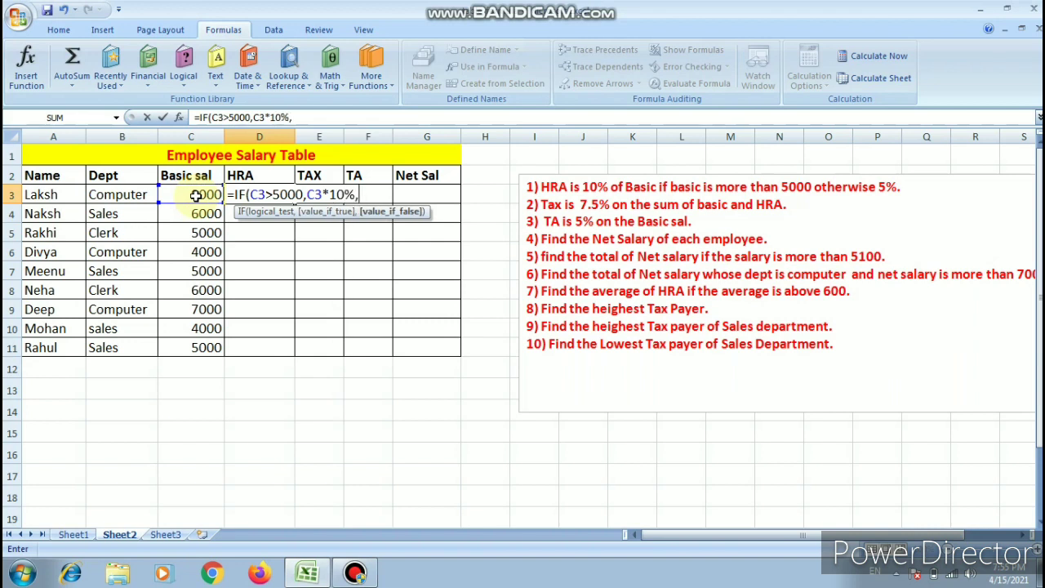
{"action": "left_click", "coordinate": [188, 193]}
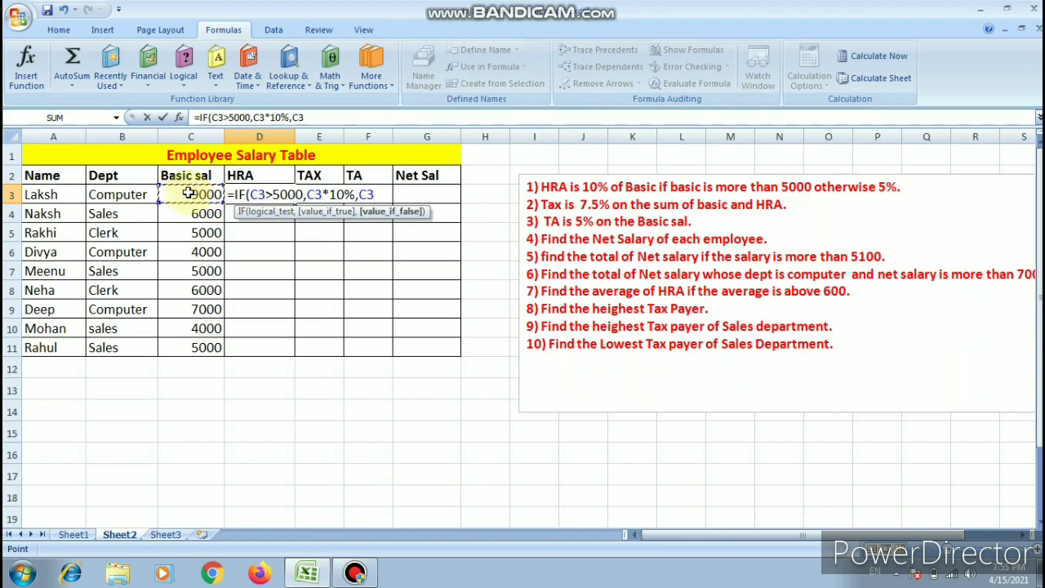
{"action": "type", "text": "*5%)"}
{"action": "left_click", "coordinate": [382, 193]}
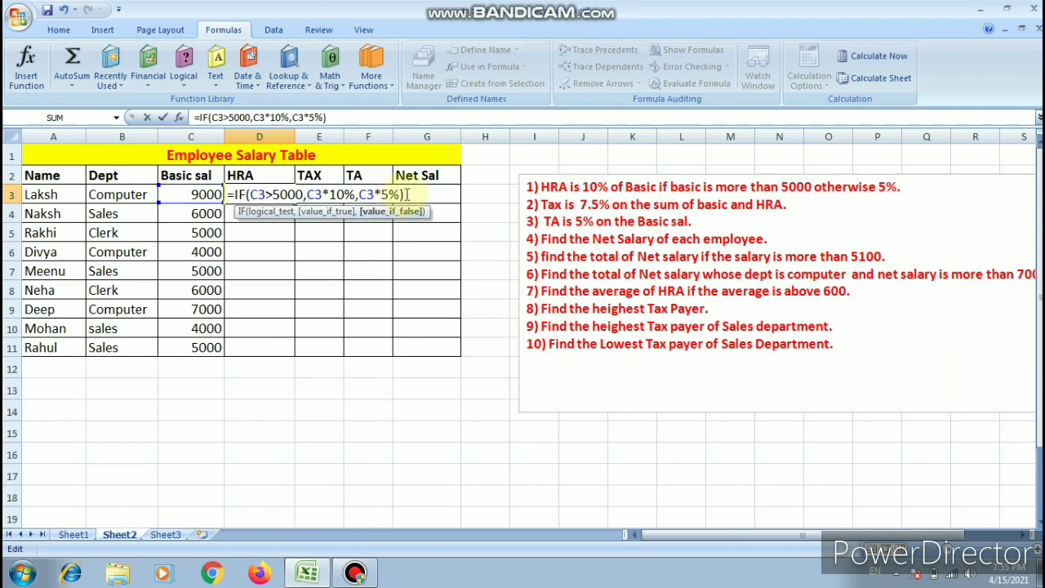
{"action": "key", "text": "Return"}
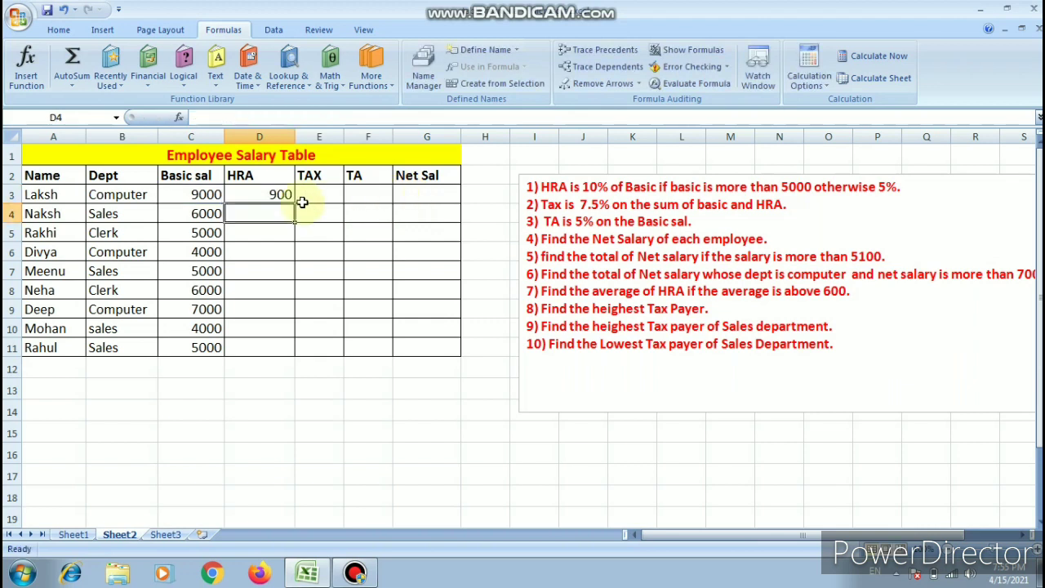
{"action": "left_click", "coordinate": [279, 194]}
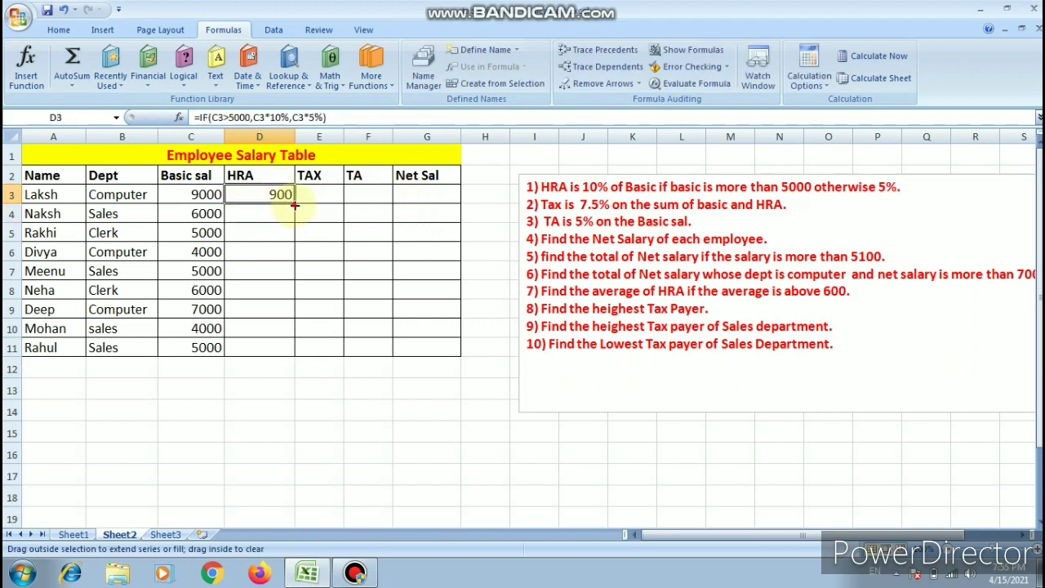
{"action": "double_click", "coordinate": [294, 204]}
- Calculate the tax in E3 with =SUM(C3:D3)*7.5% and fill the formula down to E11
{"action": "left_click", "coordinate": [310, 196]}
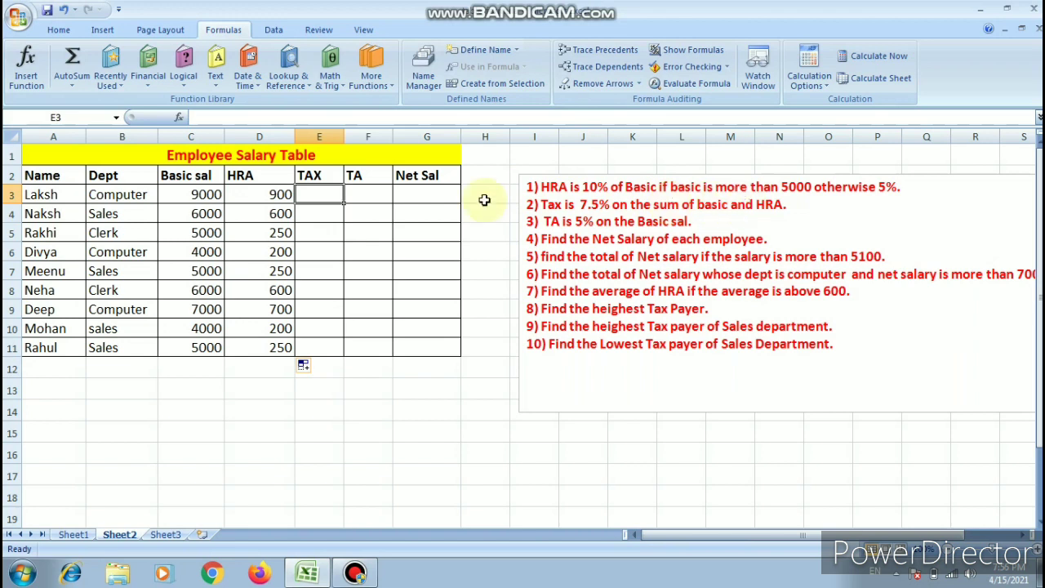
{"action": "type", "text": "=su"}
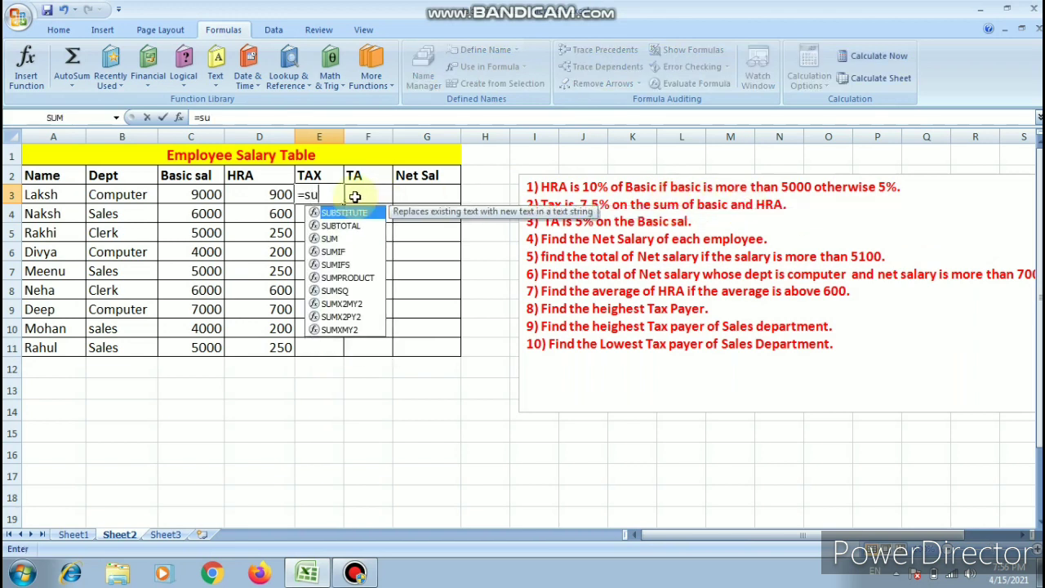
{"action": "type", "text": "m("}
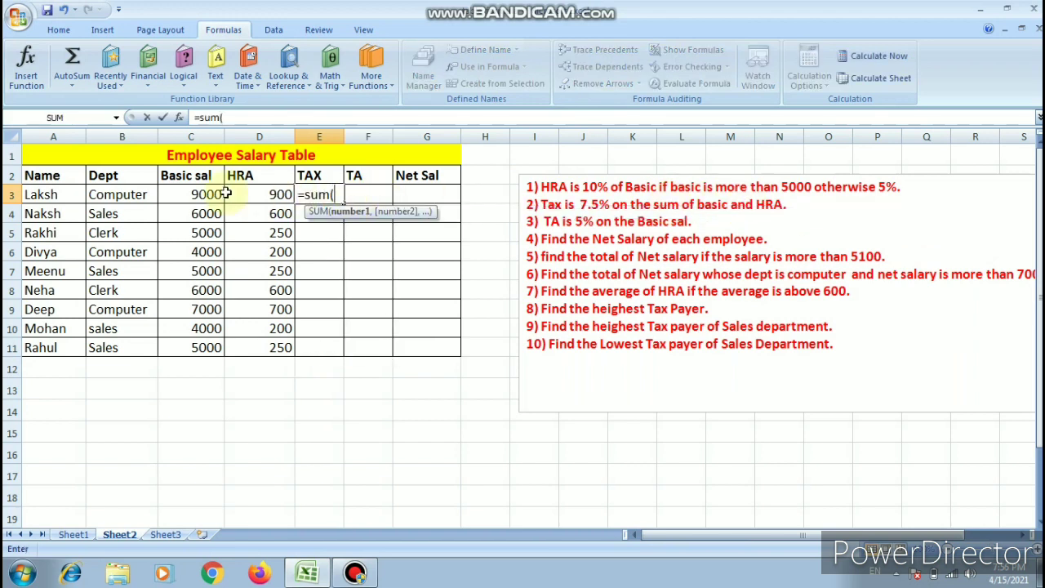
{"action": "left_click_drag", "start_coordinate": [200, 194], "coordinate": [259, 197]}
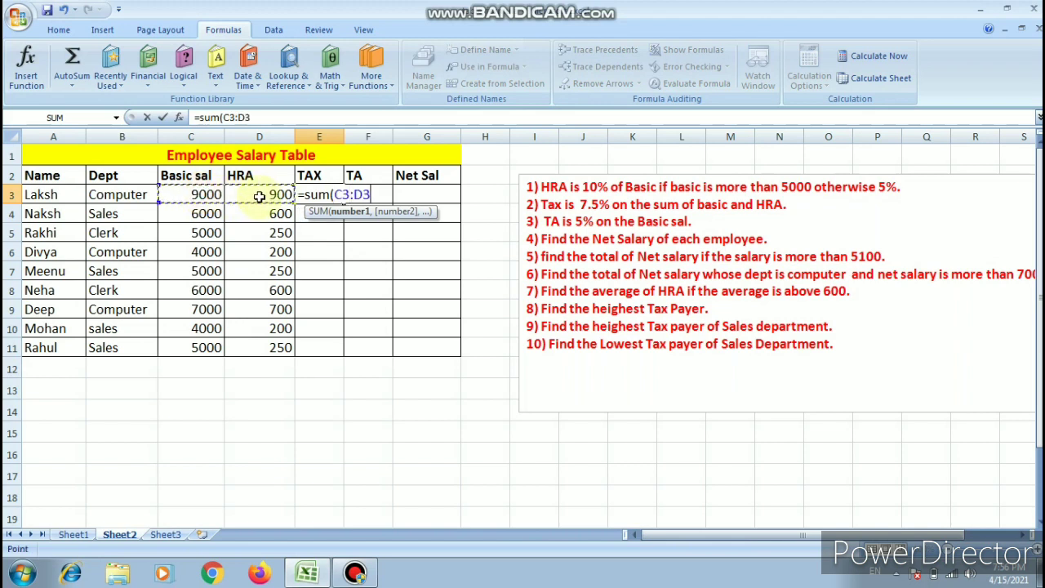
{"action": "type", "text": ")"}
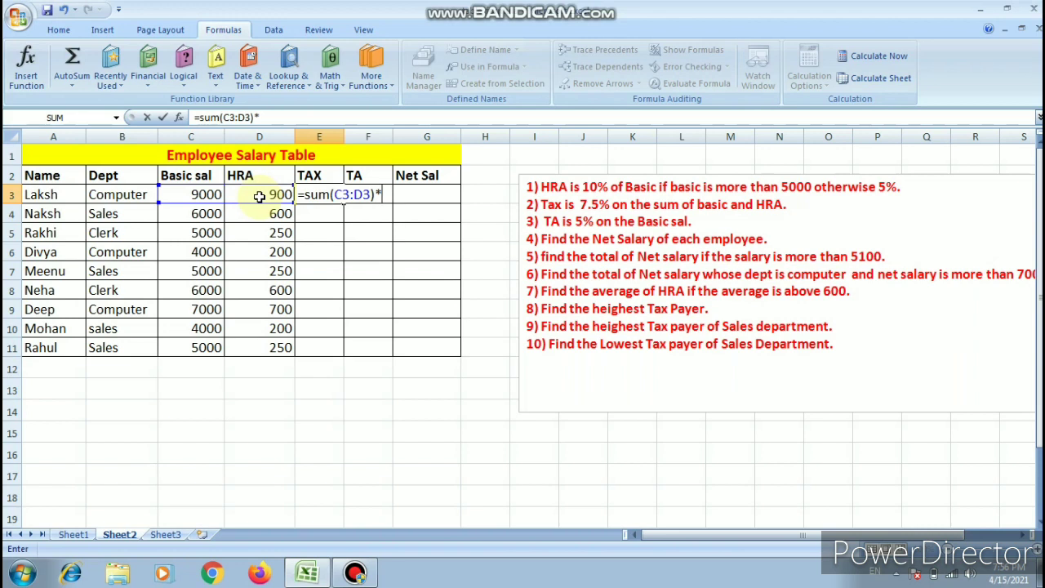
{"action": "type", "text": "*7.5%"}
{"action": "key", "text": "Return"}
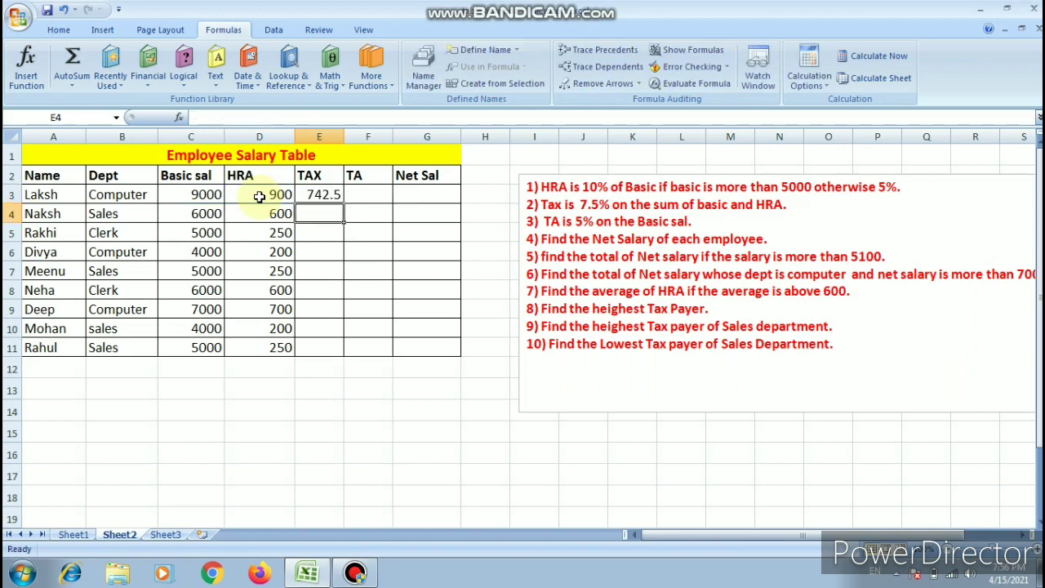
{"action": "left_click", "coordinate": [336, 194]}
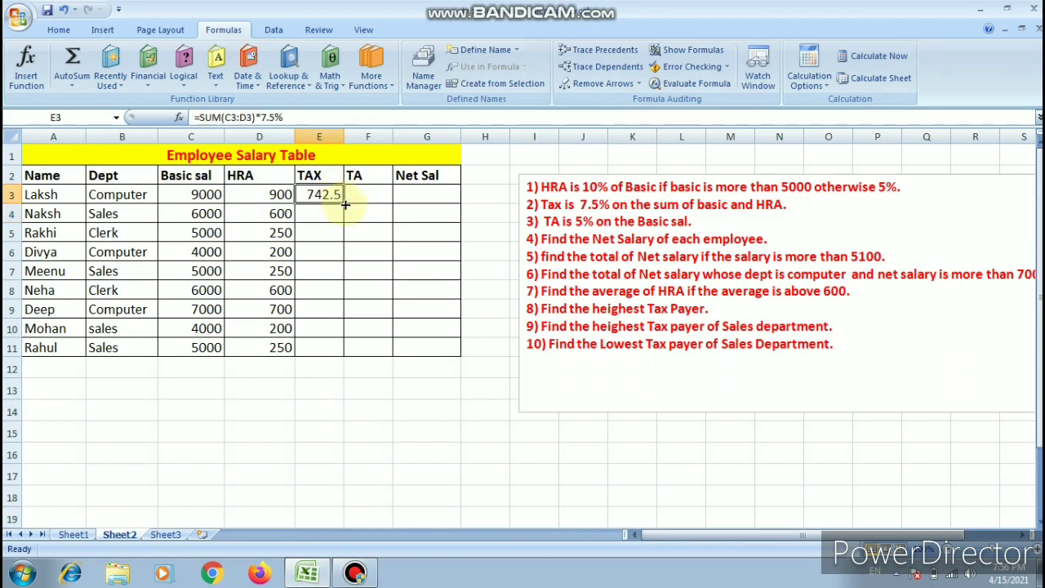
{"action": "double_click", "coordinate": [344, 205]}
- Calculate the TA in F3 with =C3*5% and fill the formula down to F11
{"action": "left_click", "coordinate": [362, 194]}
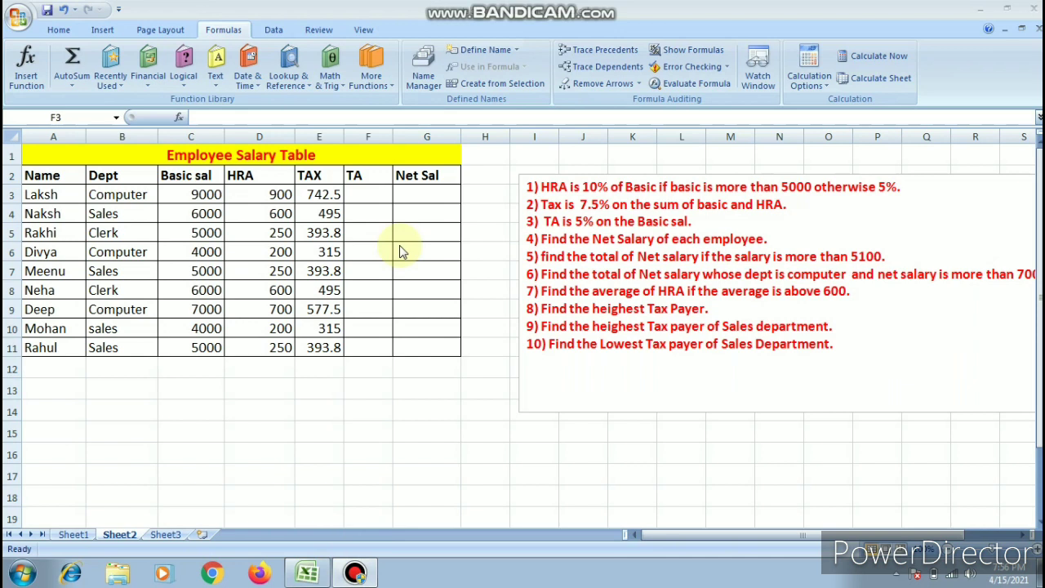
{"action": "left_click", "coordinate": [370, 194]}
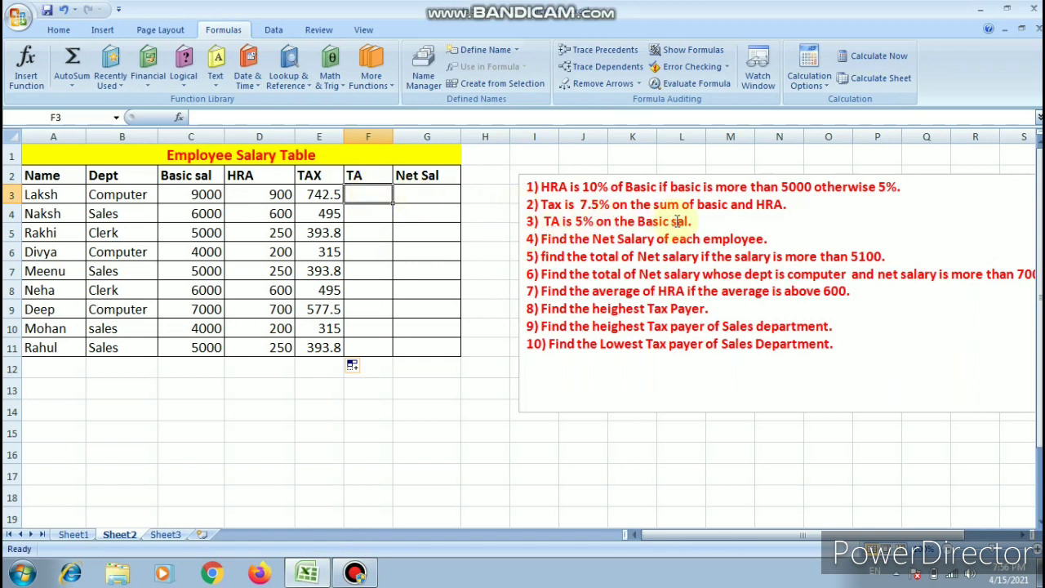
{"action": "type", "text": "="}
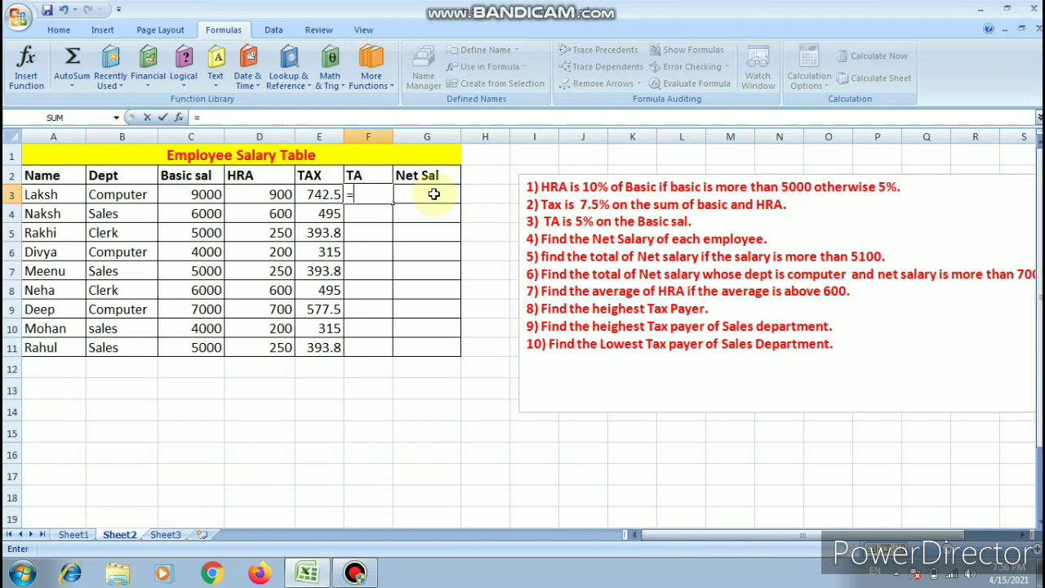
{"action": "left_click", "coordinate": [190, 194]}
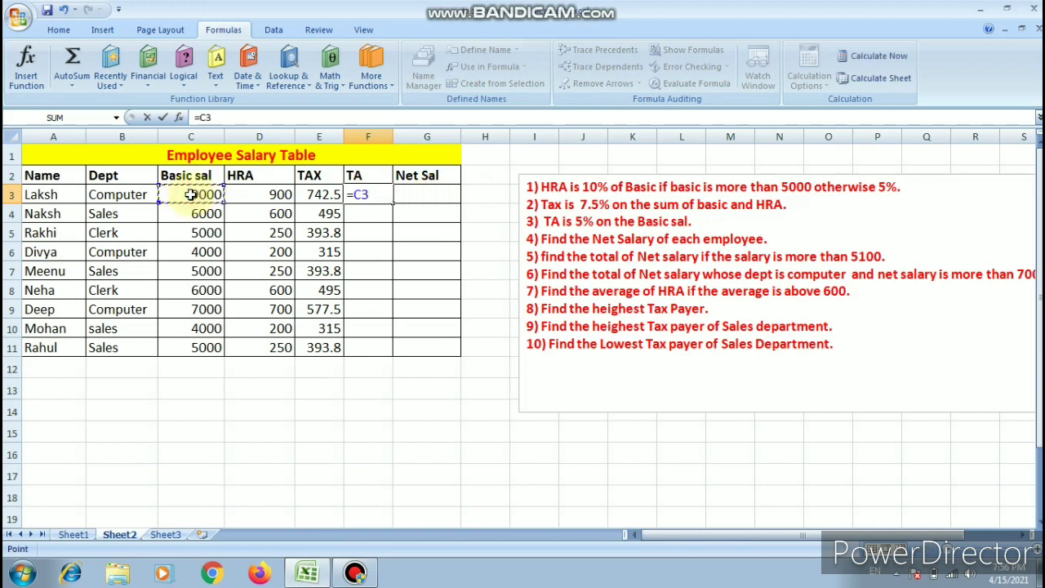
{"action": "type", "text": "*5%"}
{"action": "key", "text": "Return"}
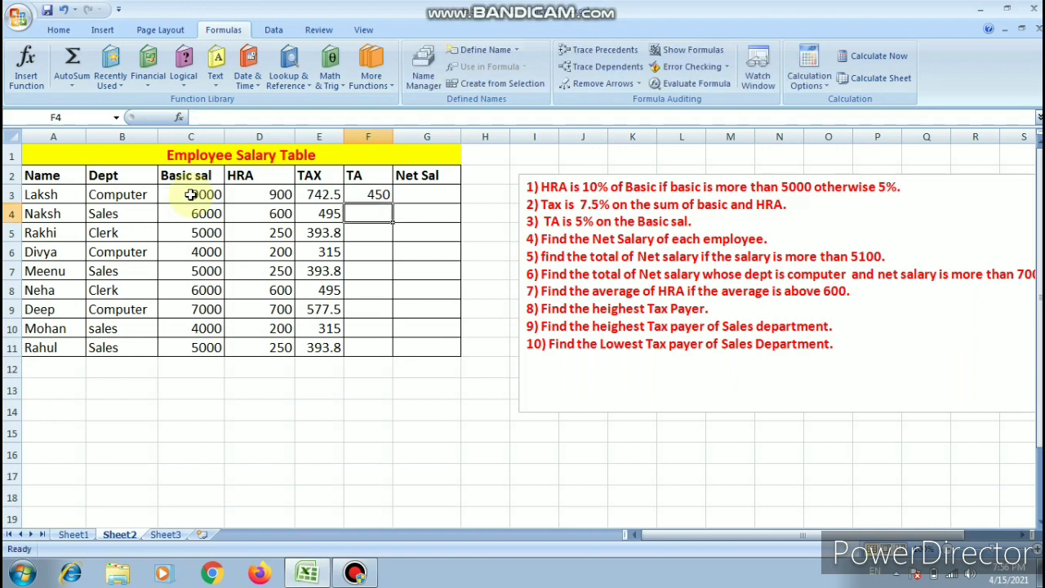
{"action": "left_click", "coordinate": [374, 194]}
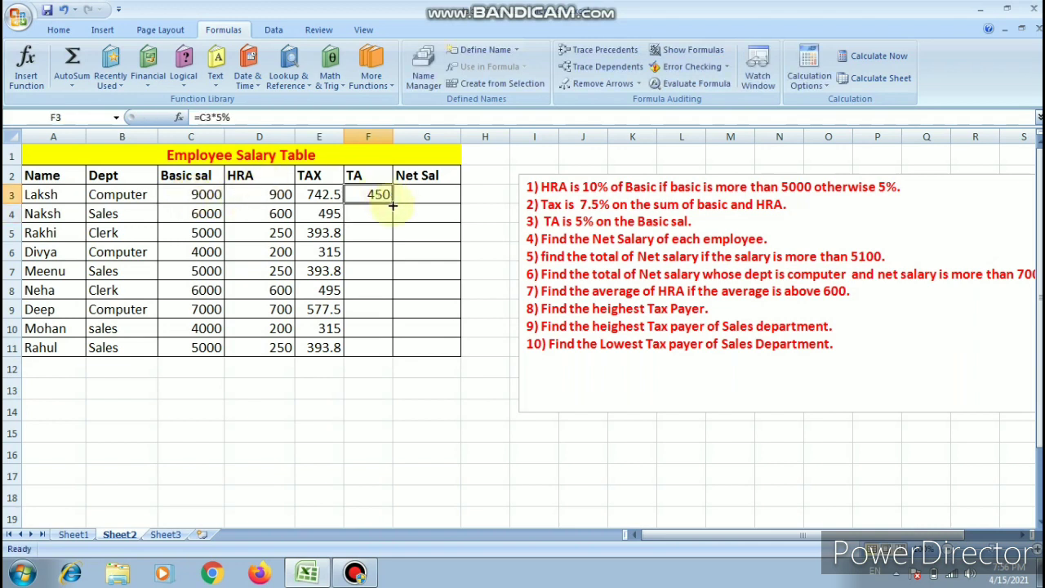
{"action": "left_click_drag", "start_coordinate": [392, 209], "coordinate": [389, 358]}
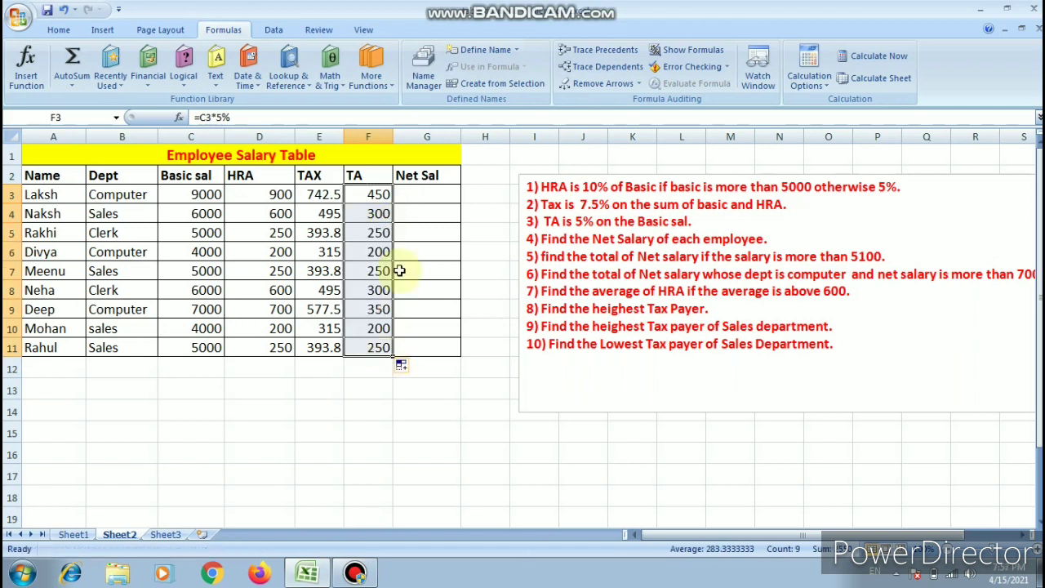
- Start the Net Sal formula in G3 by summing basic salary, HRA and TA with =SUM(C3,D3,F3)
{"action": "left_click", "coordinate": [412, 194]}
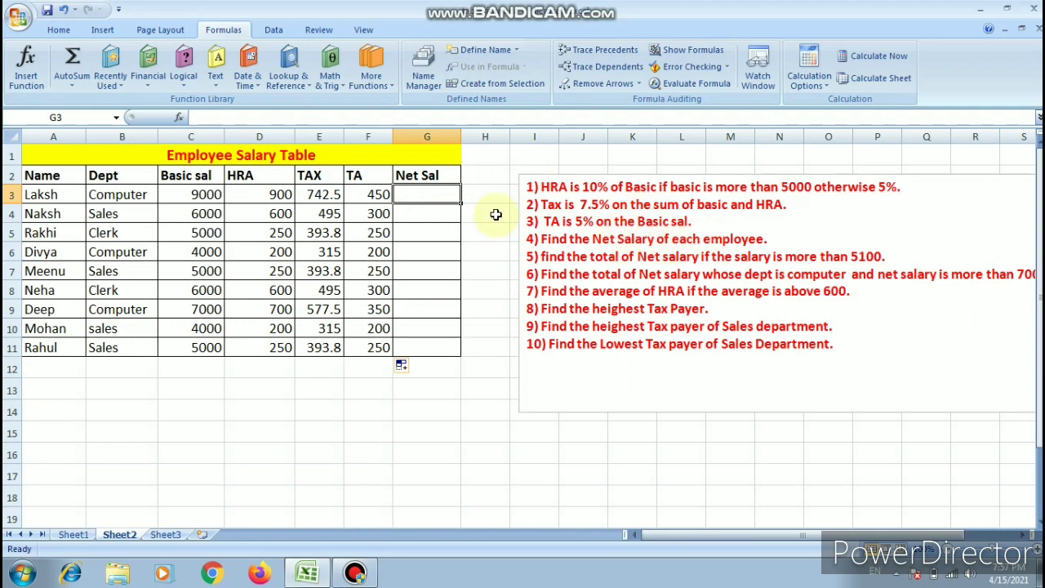
{"action": "type", "text": "=sum"}
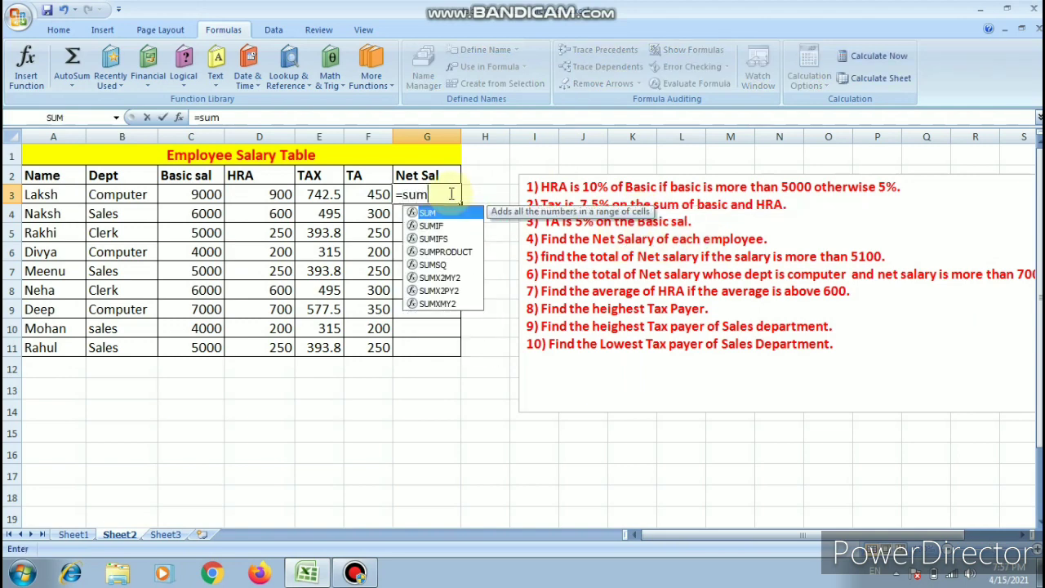
{"action": "key", "text": "Tab"}
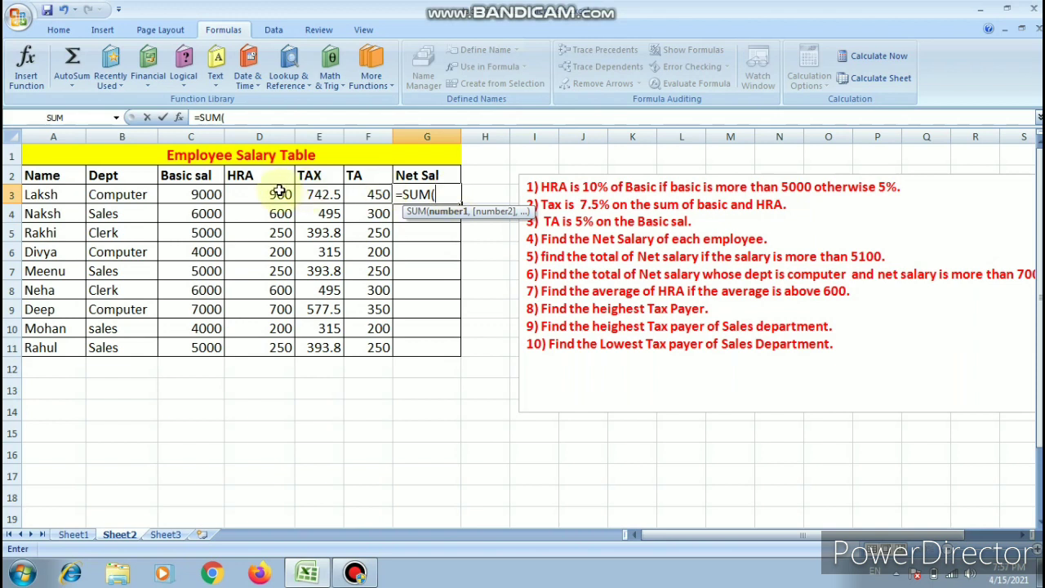
{"action": "left_click", "coordinate": [206, 194]}
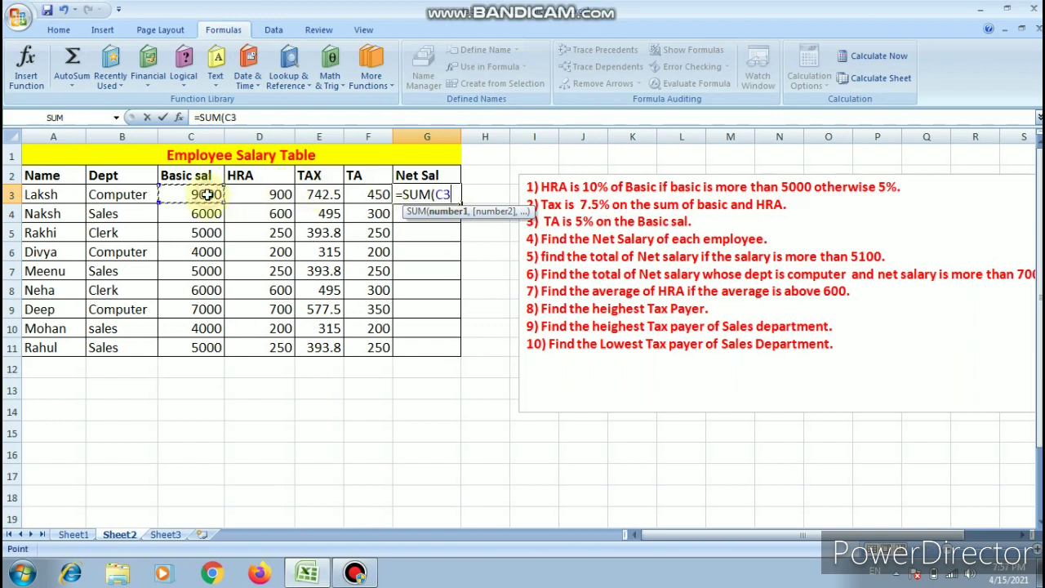
{"action": "type", "text": ","}
{"action": "left_click", "coordinate": [271, 198]}
{"action": "type", "text": ","}
{"action": "left_click", "coordinate": [367, 194]}
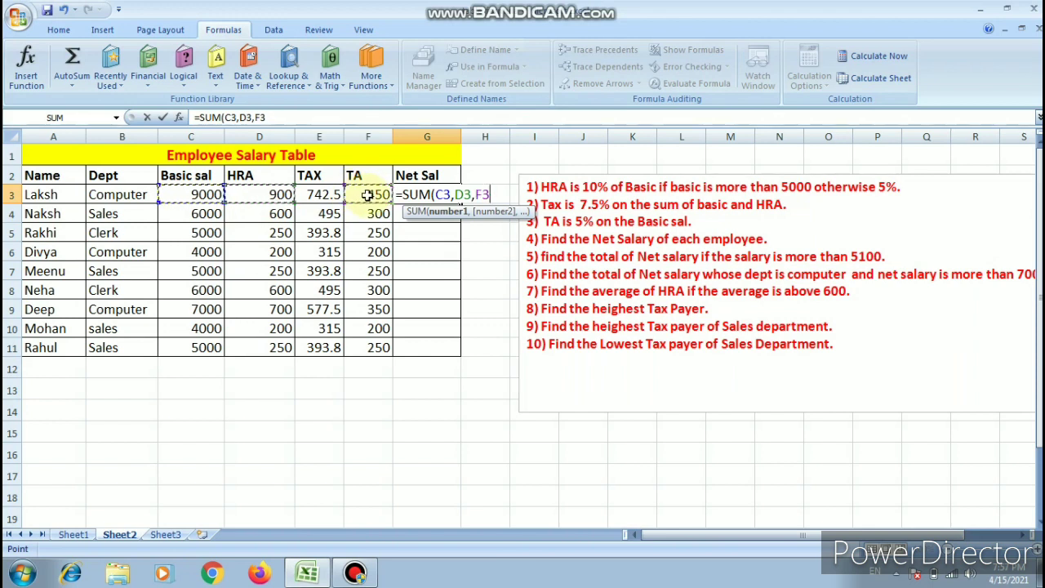
{"action": "type", "text": ")"}
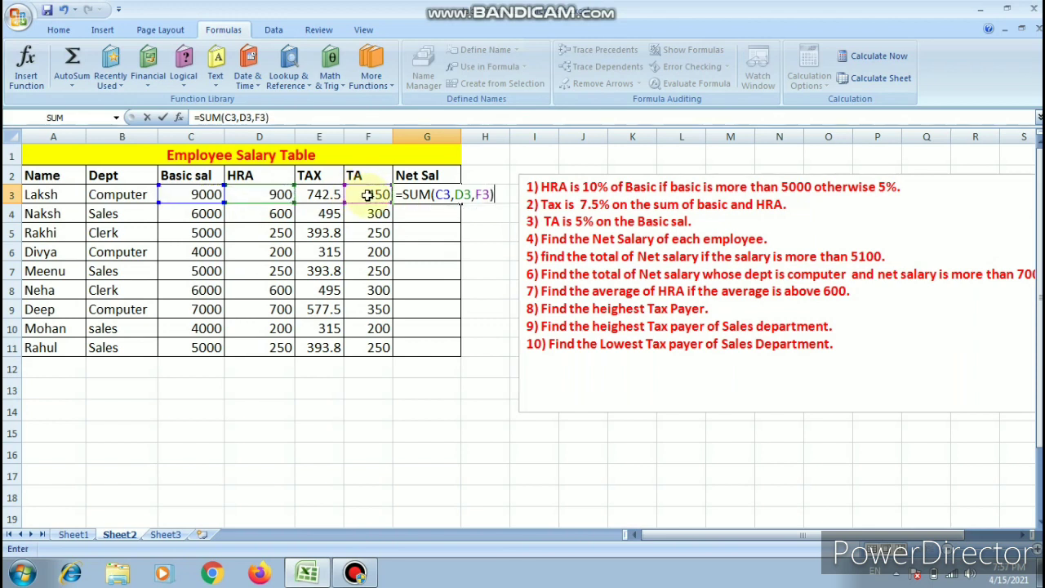
{"action": "type", "text": "-"}
- Subtract the tax in E3 from the G3 sum and fill the Net Sal formula down to G11
{"action": "left_click", "coordinate": [323, 194]}
{"action": "key", "text": "Return"}
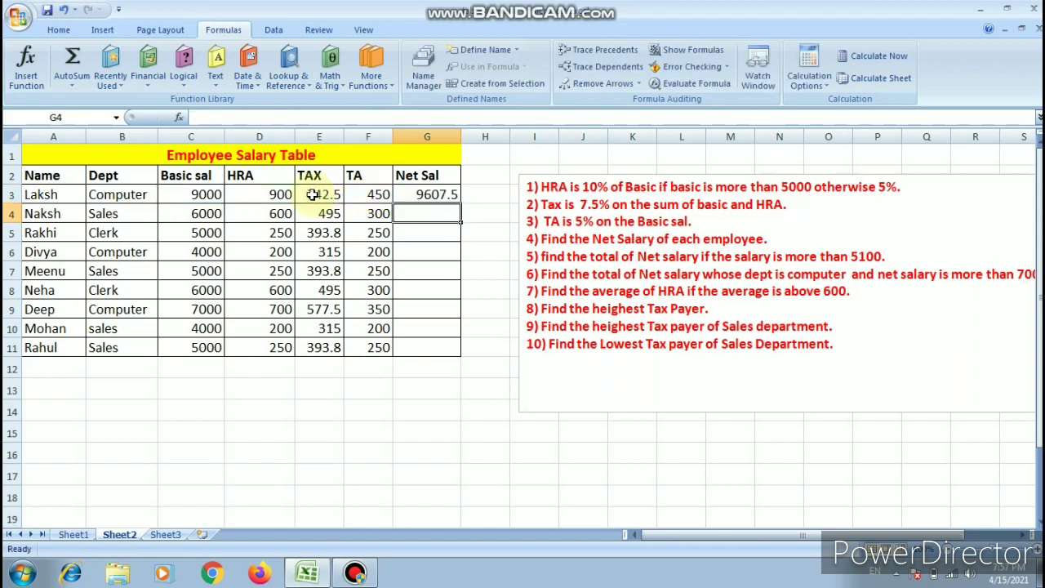
{"action": "left_click", "coordinate": [433, 200]}
{"action": "left_click_drag", "start_coordinate": [462, 202], "coordinate": [460, 351]}
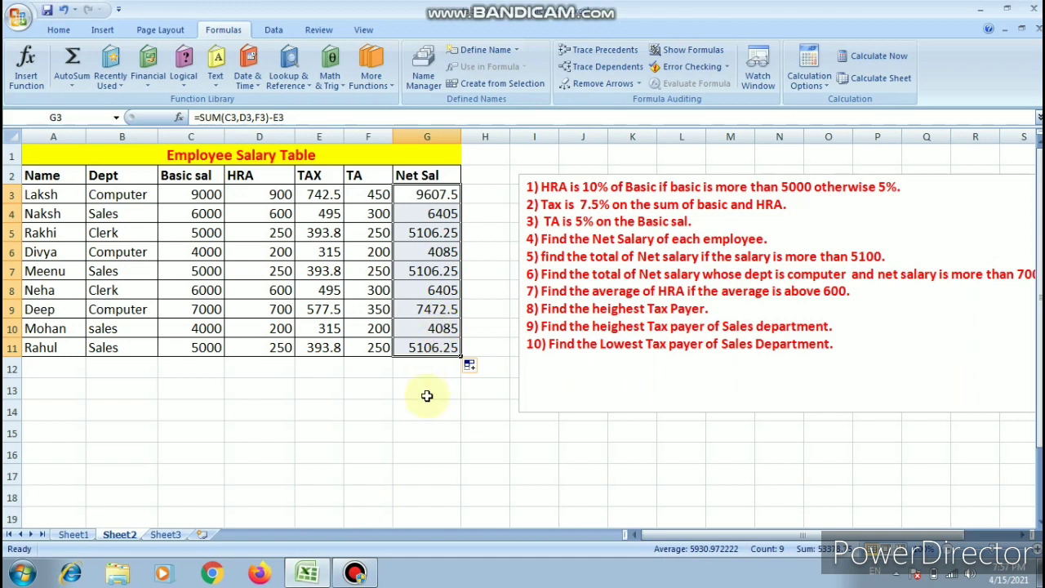
- Start a SUMIF formula in G13 with the Net Sal values G3:G11 as the range
{"action": "left_click", "coordinate": [426, 389]}
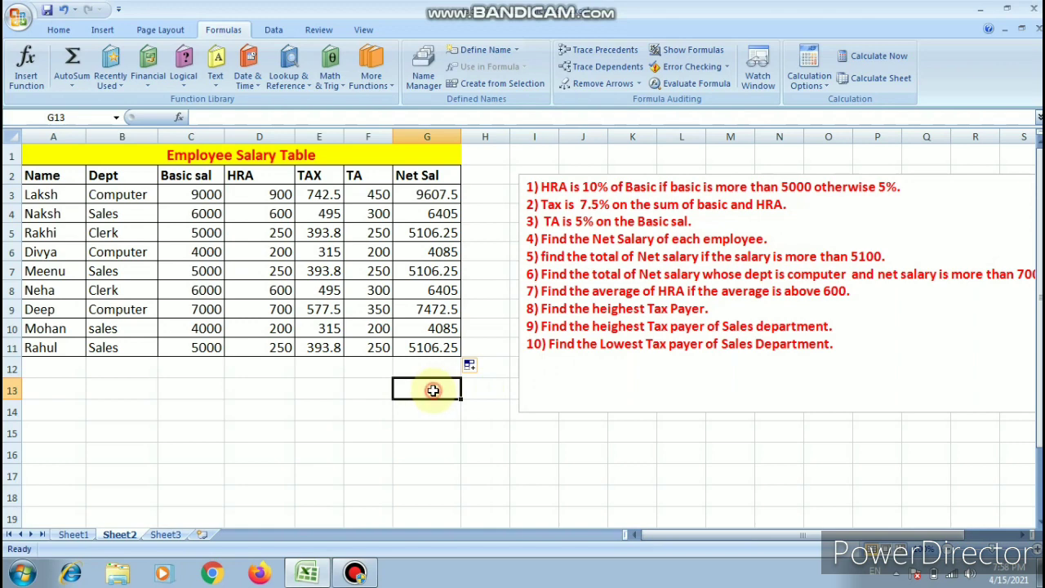
{"action": "type", "text": "=sumif"}
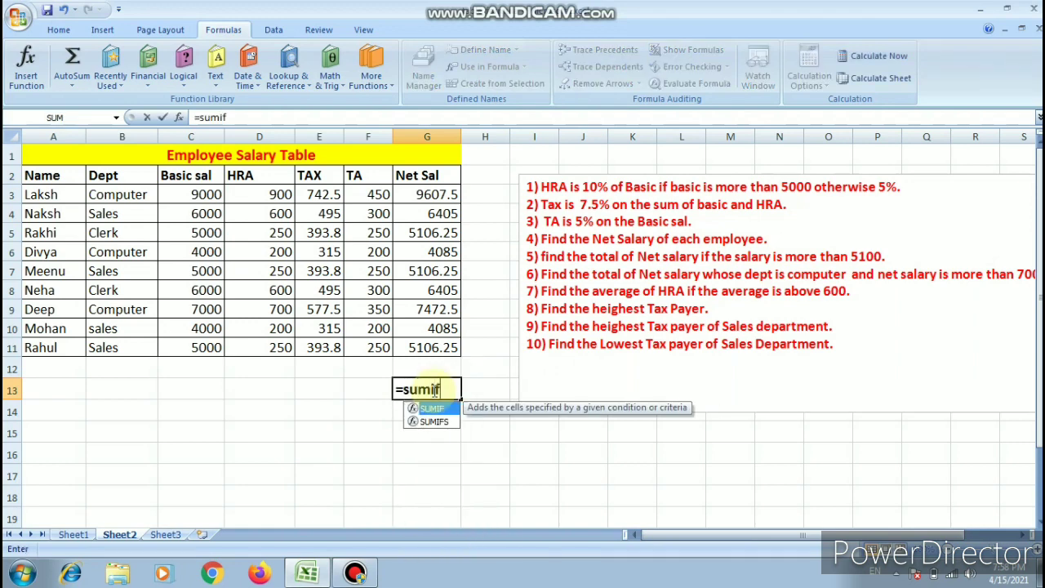
{"action": "key", "text": "Tab"}
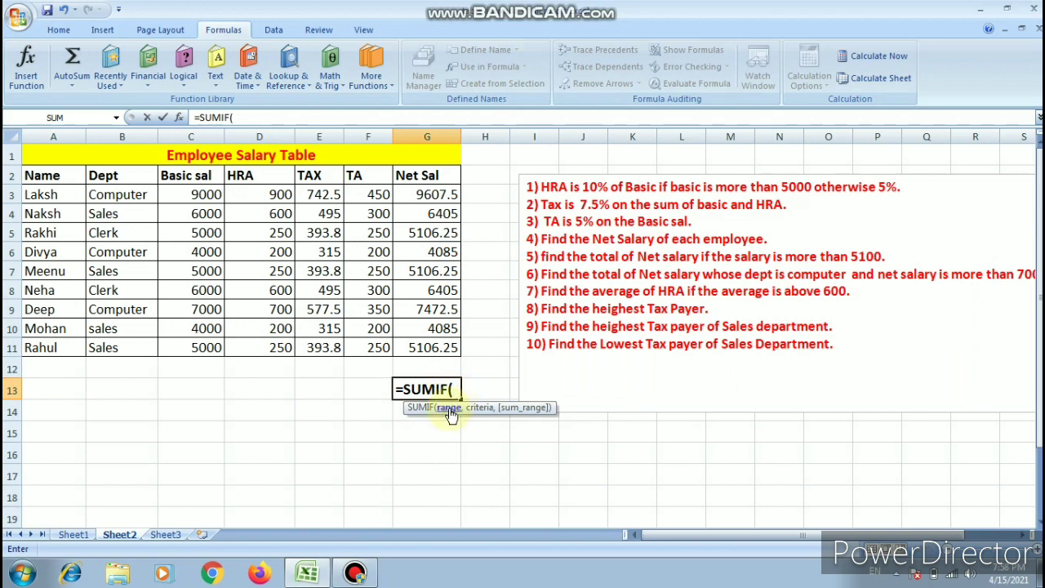
{"action": "left_click_drag", "start_coordinate": [412, 195], "coordinate": [435, 347]}
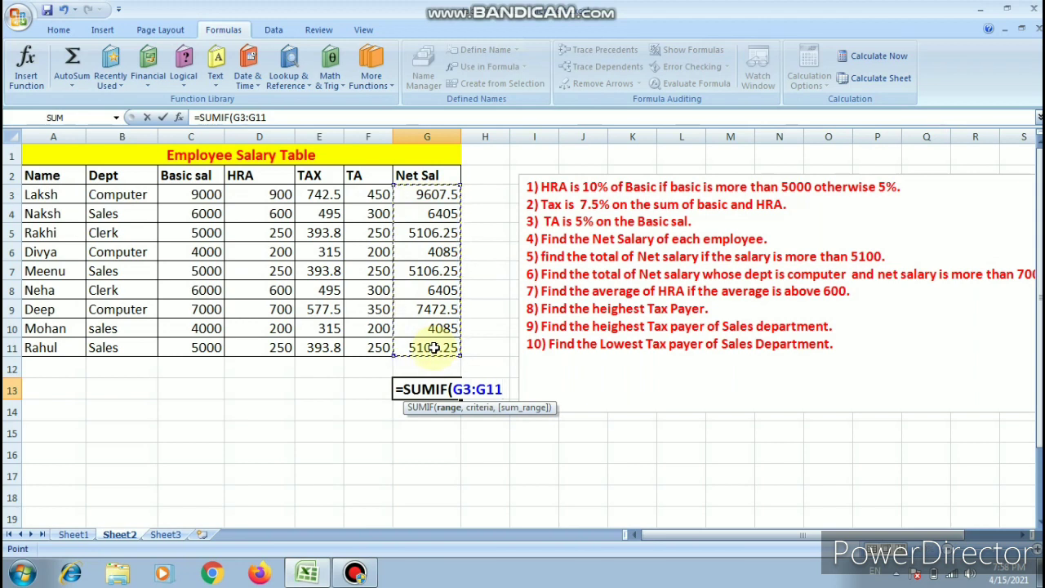
- Complete the G13 SUMIF formula with the criterion ">5100" and the sum range G3:G11
{"action": "type", "text": ",\""}
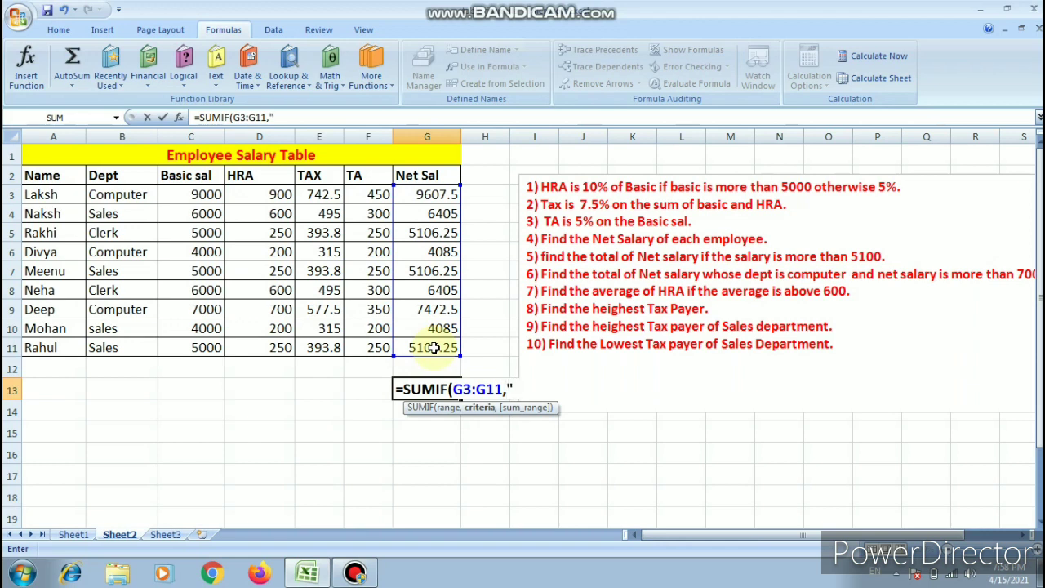
{"action": "type", "text": ">5100"}
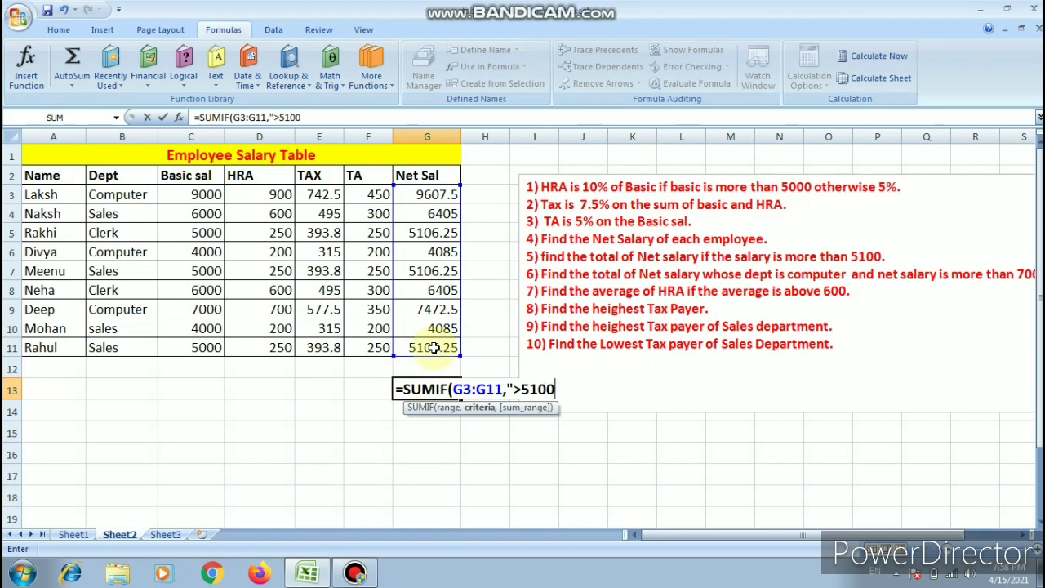
{"action": "type", "text": "\""}
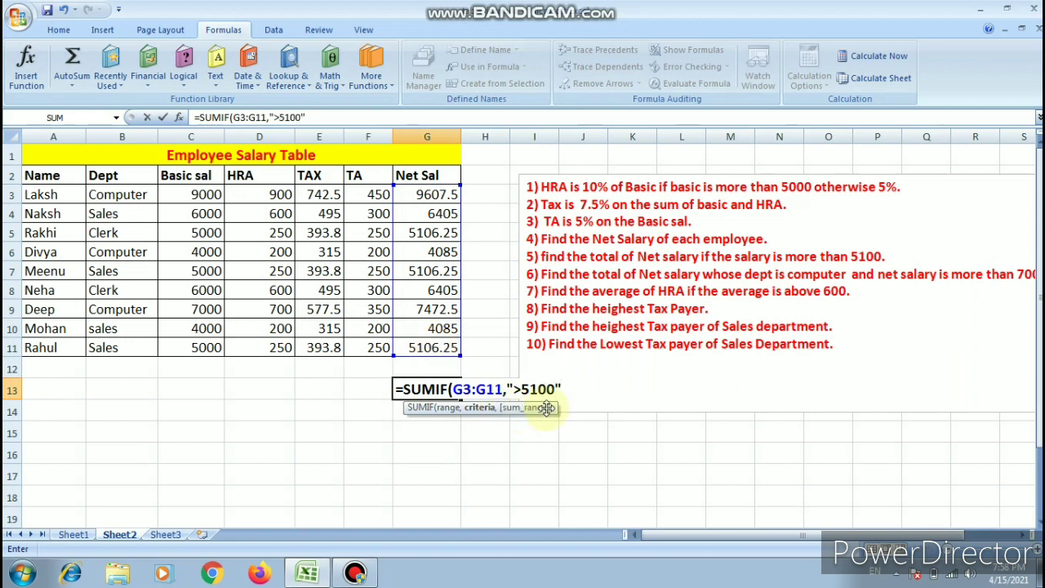
{"action": "type", "text": ","}
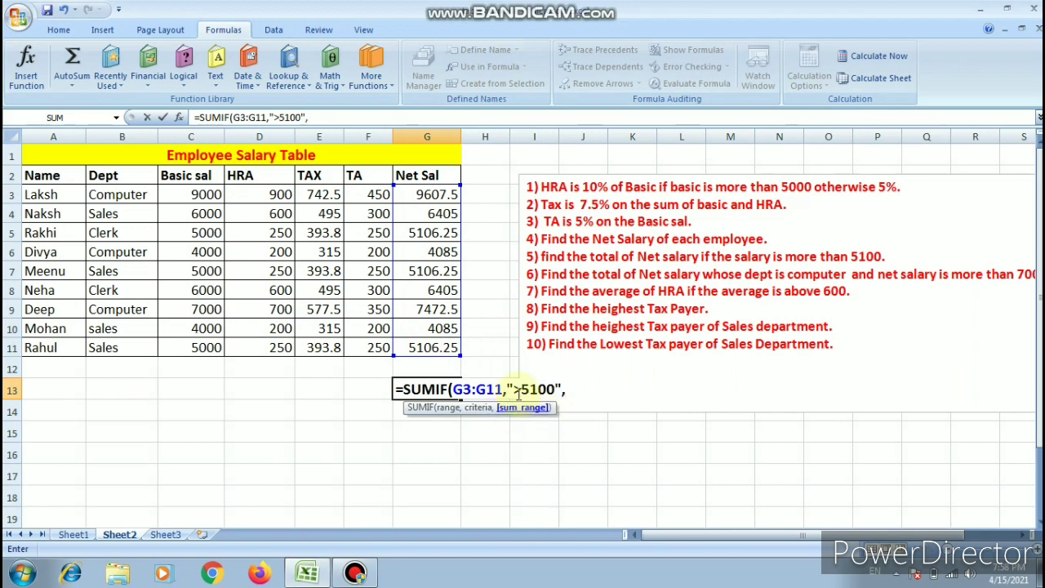
{"action": "left_click_drag", "start_coordinate": [430, 200], "coordinate": [439, 345]}
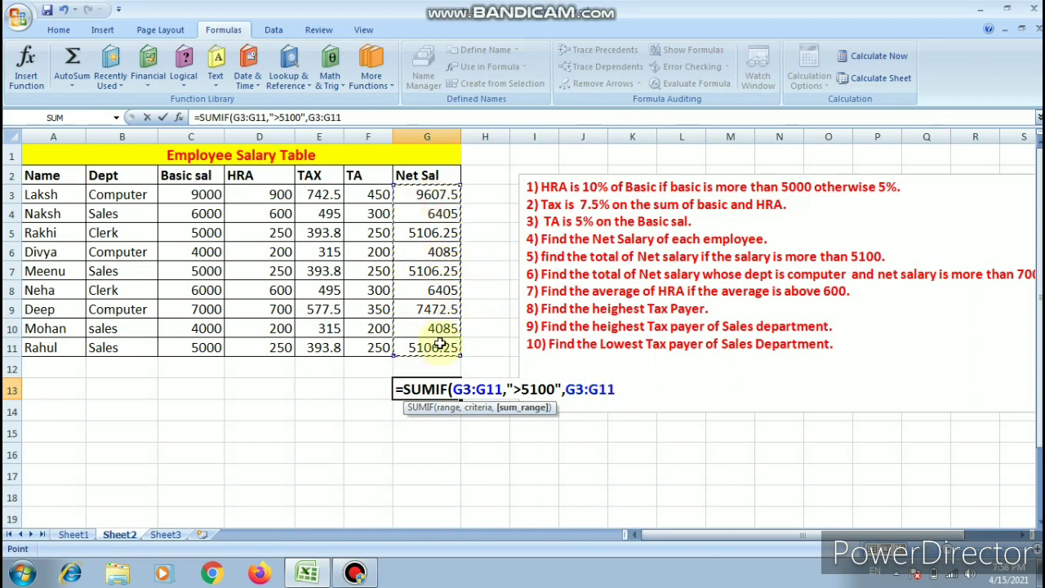
{"action": "type", "text": ")"}
{"action": "key", "text": "Return"}
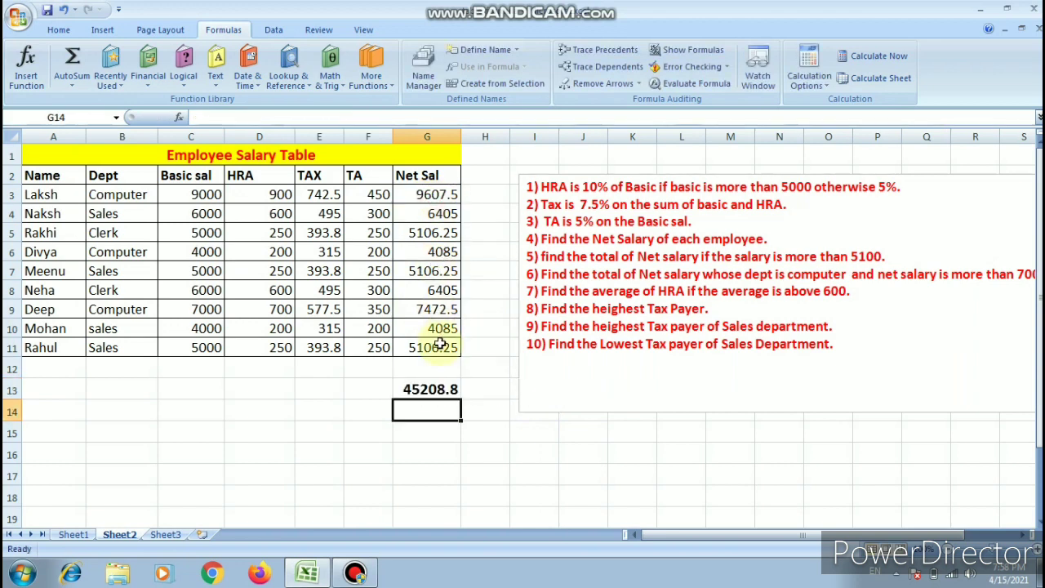
{"action": "left_click", "coordinate": [435, 389]}
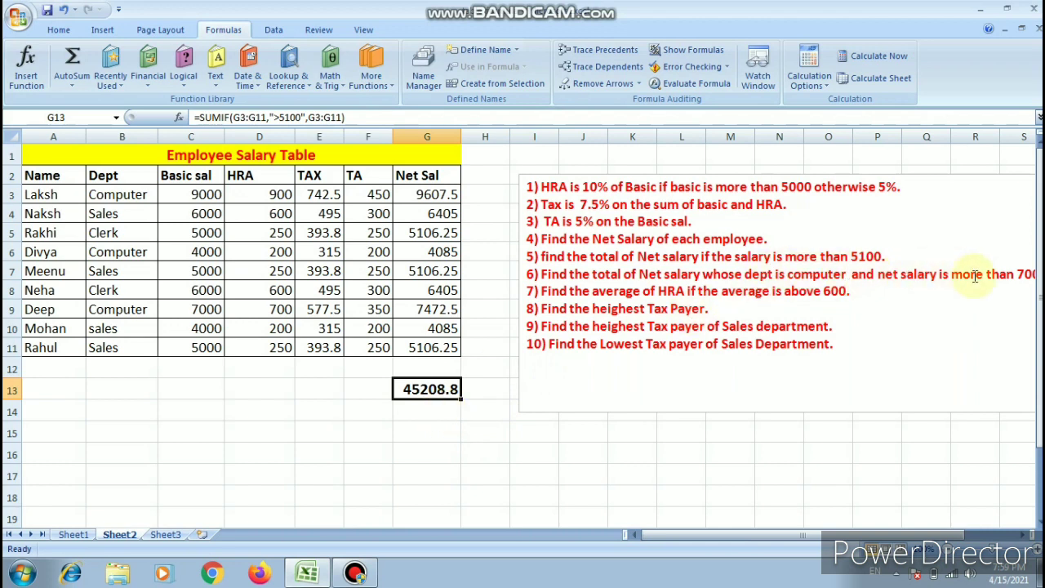
{"action": "mouse_move", "coordinate": [931, 536]}
{"action": "left_mouse_down"}
{"action": "mouse_move", "coordinate": [948, 535]}
{"action": "mouse_move", "coordinate": [932, 536]}
{"action": "left_mouse_up"}
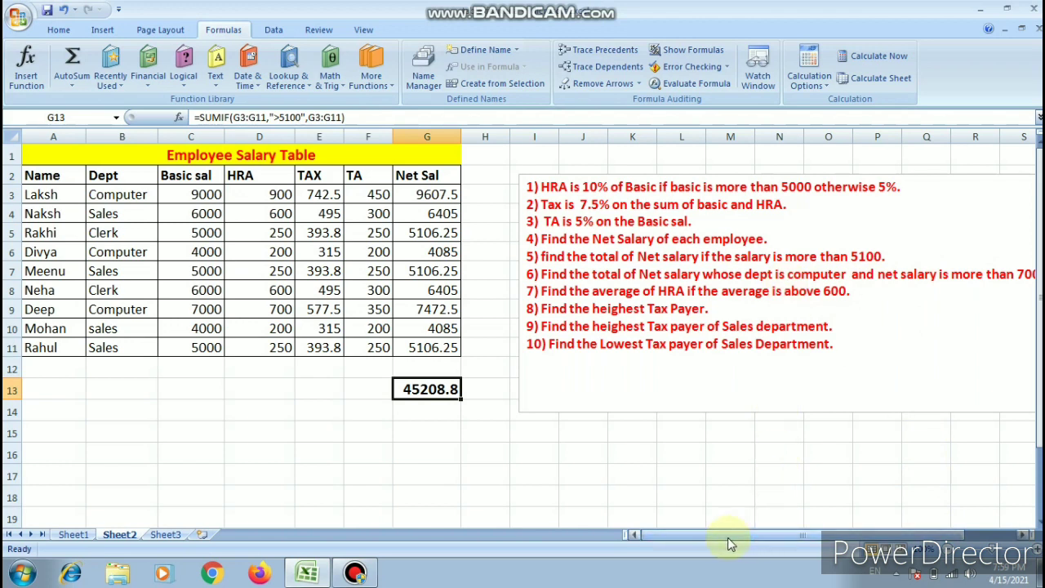
- Label cell F13 as "sumif" and cell F15 as "sumifs"
{"action": "left_click", "coordinate": [356, 395]}
{"action": "type", "text": "sumif"}
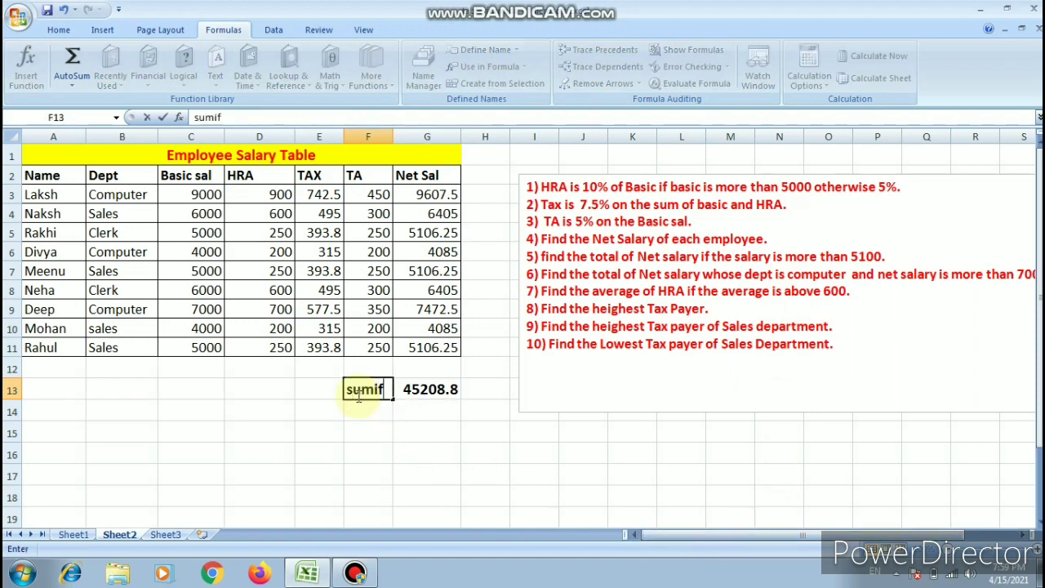
{"action": "left_click", "coordinate": [357, 429]}
{"action": "type", "text": "su"}
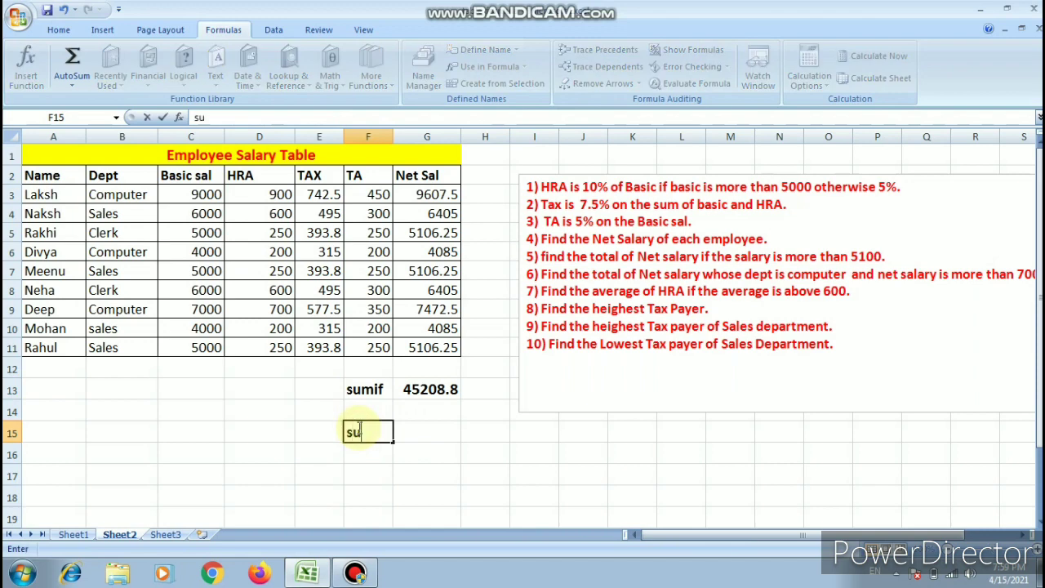
{"action": "type", "text": "mifs"}
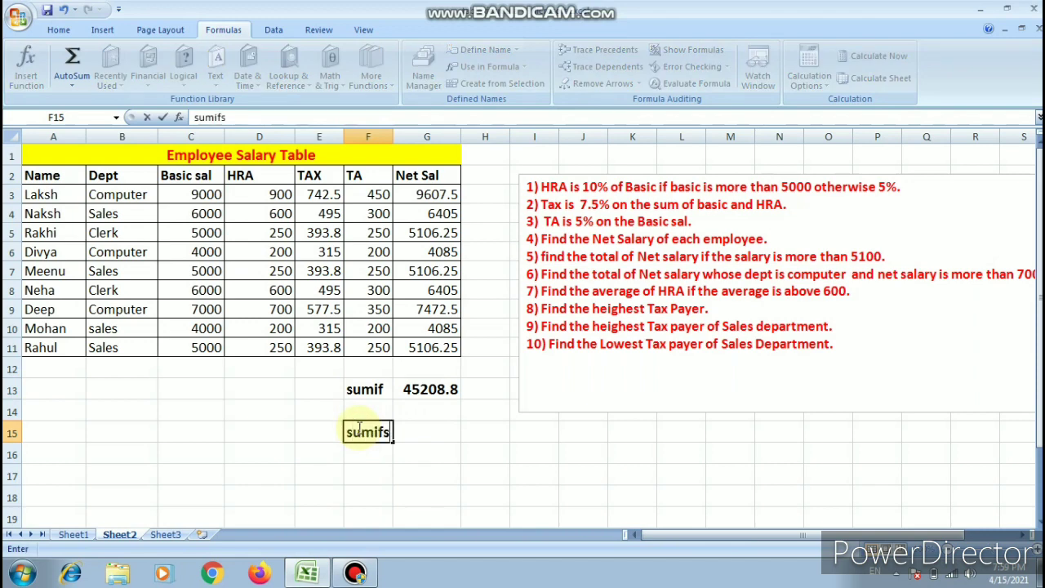
- Start a SUMIFS formula in G15 with the Net Sal values G3:G11 as the sum range
{"action": "left_click", "coordinate": [406, 430]}
{"action": "type", "text": "=sumifs"}
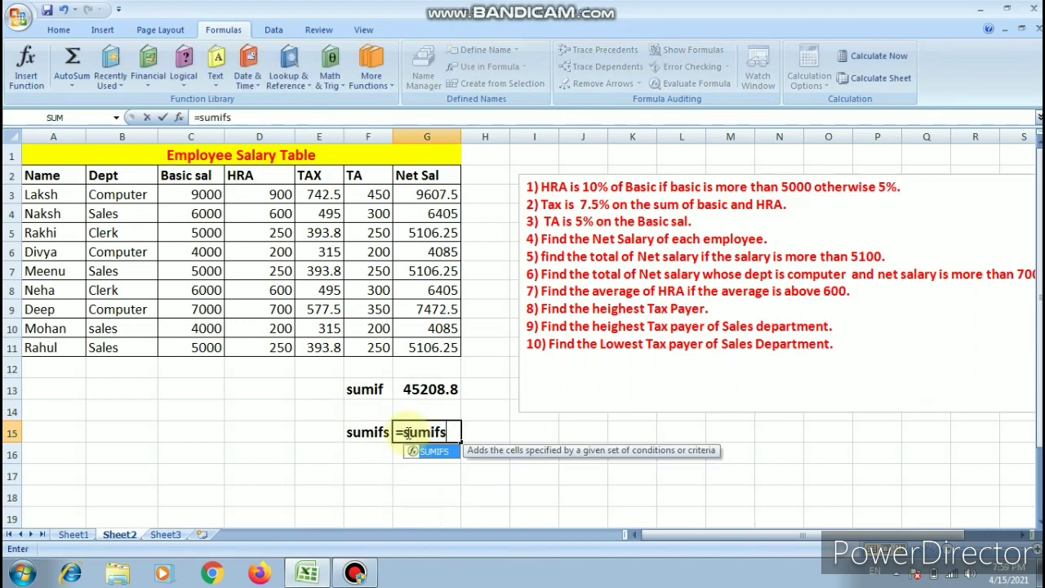
{"action": "key", "text": "Tab"}
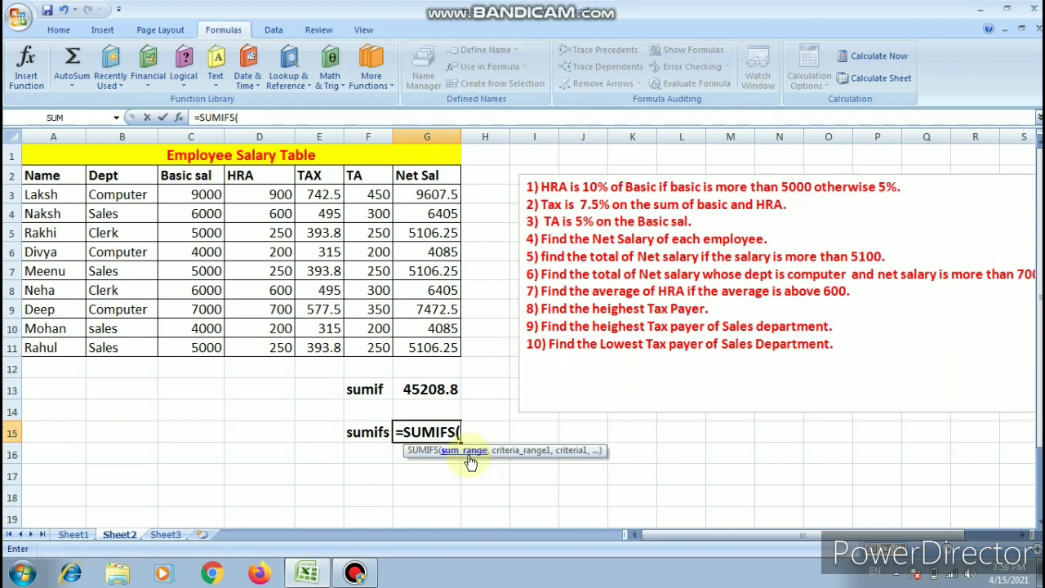
{"action": "left_click_drag", "start_coordinate": [426, 196], "coordinate": [430, 351]}
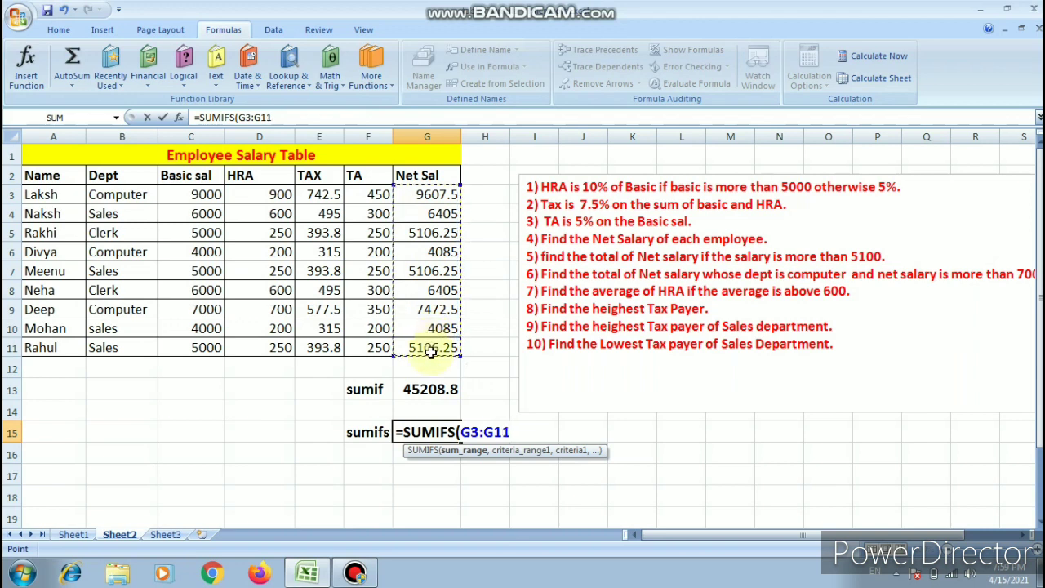
- Add G3:G11 as the first criteria range of the SUMIFS formula, removing the stray quotation mark after the sum range
{"action": "type", "text": ",\""}
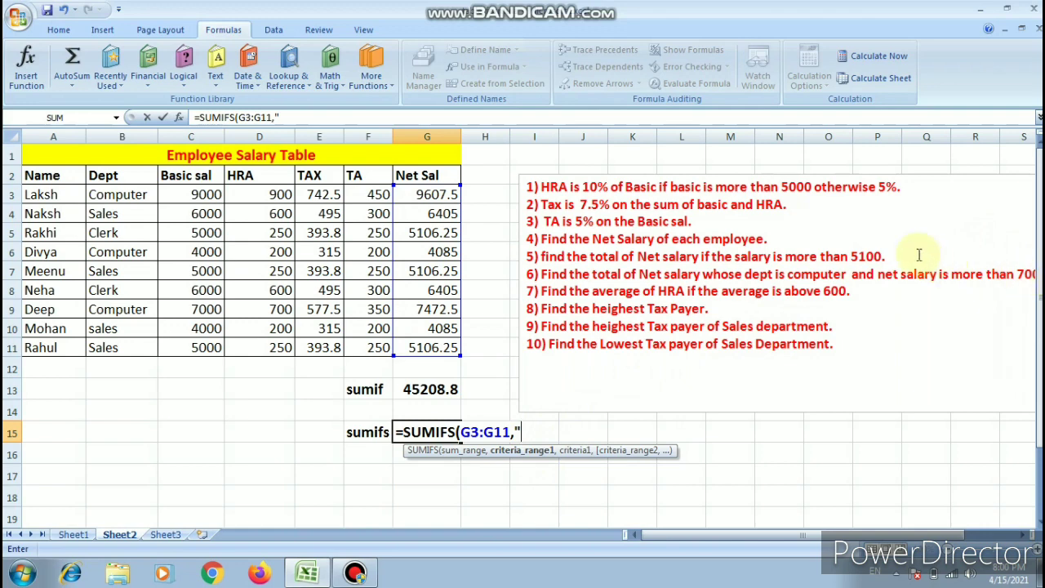
{"action": "left_click", "coordinate": [423, 194]}
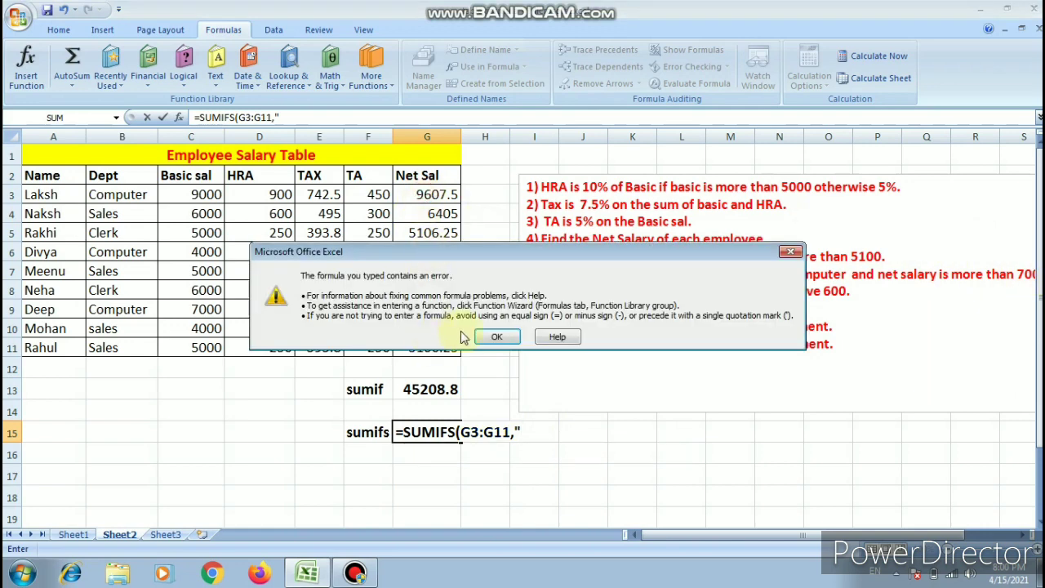
{"action": "left_click", "coordinate": [496, 337]}
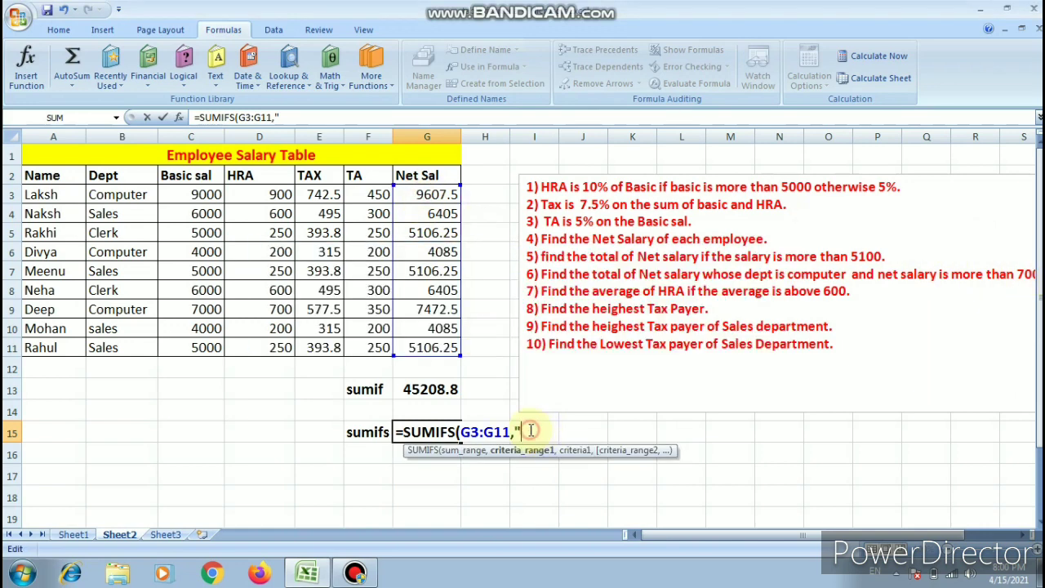
{"action": "left_click", "coordinate": [428, 201]}
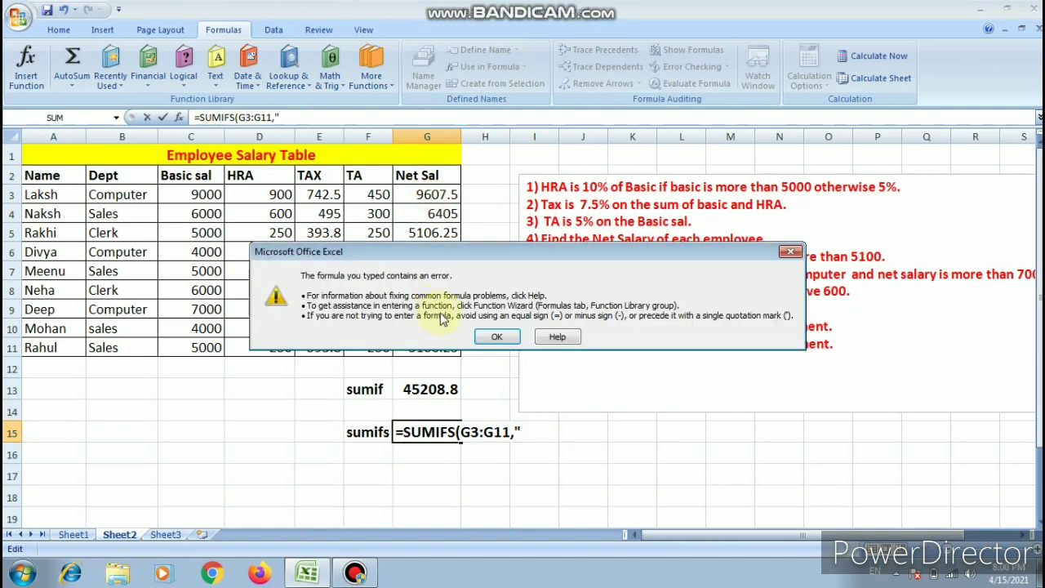
{"action": "left_click", "coordinate": [494, 335]}
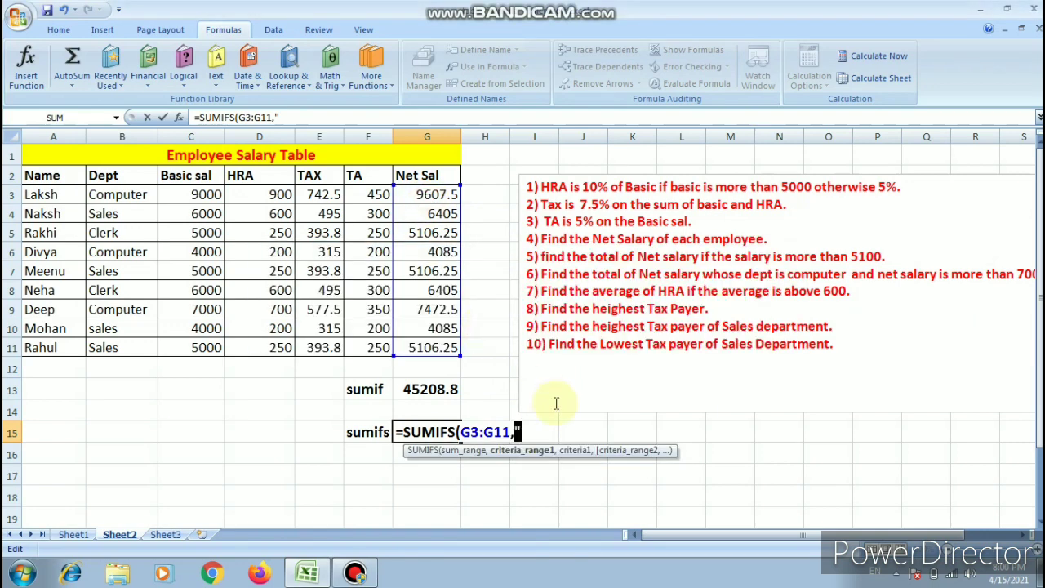
{"action": "key", "text": "BackSpace"}
{"action": "left_click", "coordinate": [444, 193]}
{"action": "left_click_drag", "start_coordinate": [443, 193], "coordinate": [438, 348]}
{"action": "type", "text": ","}
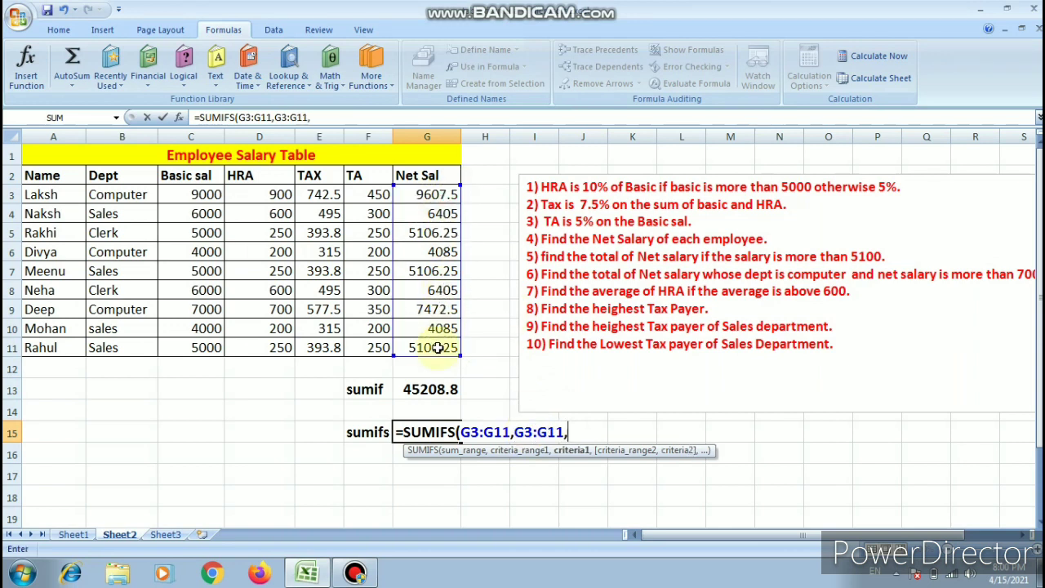
{"action": "type", "text": "\">7000"}
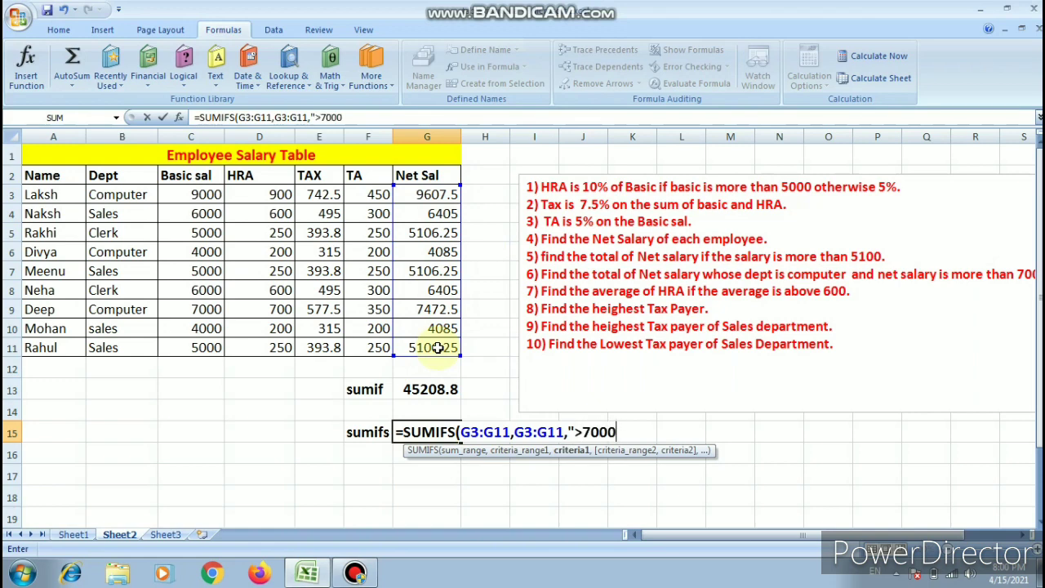
{"action": "type", "text": "\","}
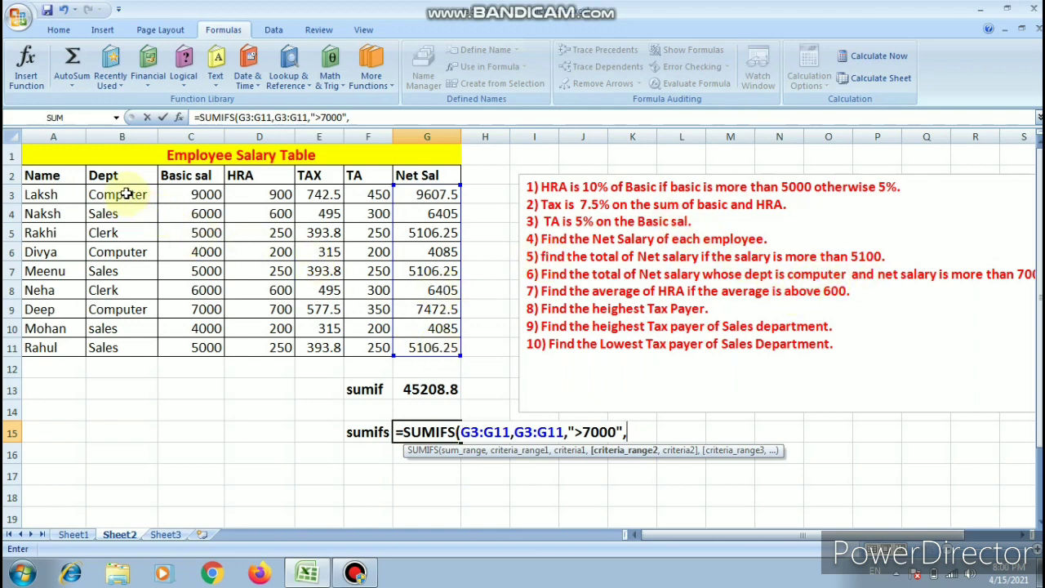
- Complete the SUMIFS formula with the Dept range B3:B11 and the criterion "computer"
{"action": "left_click_drag", "start_coordinate": [127, 193], "coordinate": [135, 349]}
{"action": "type", "text": ",\""}
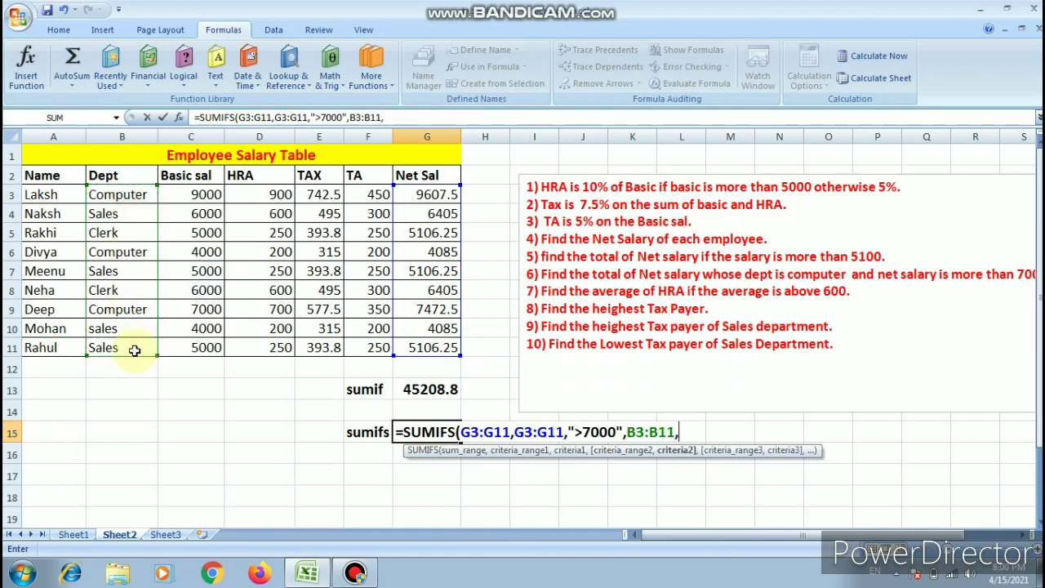
{"action": "type", "text": "compute"}
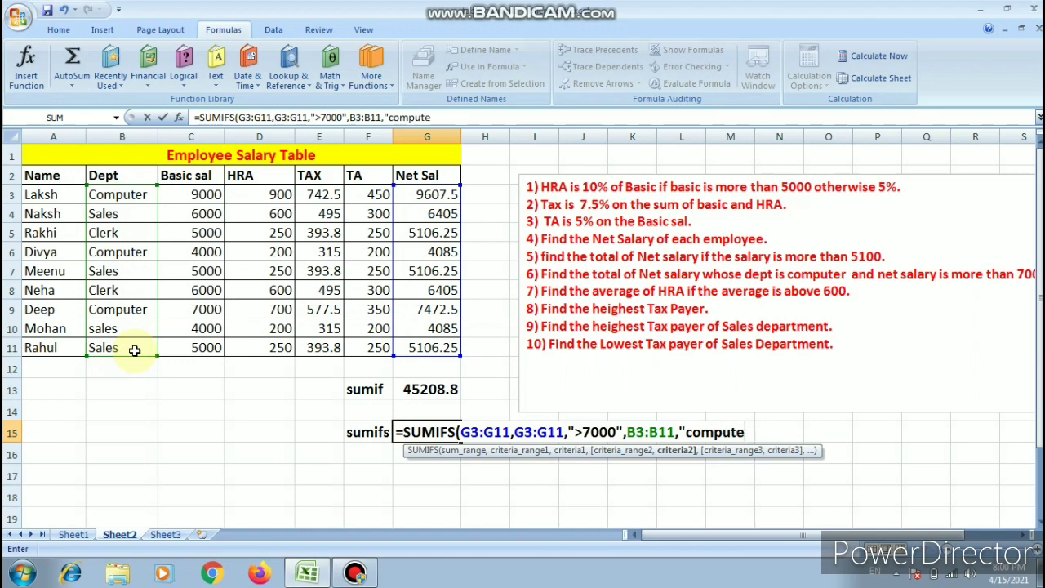
{"action": "type", "text": "r\")"}
{"action": "key", "text": "Return"}
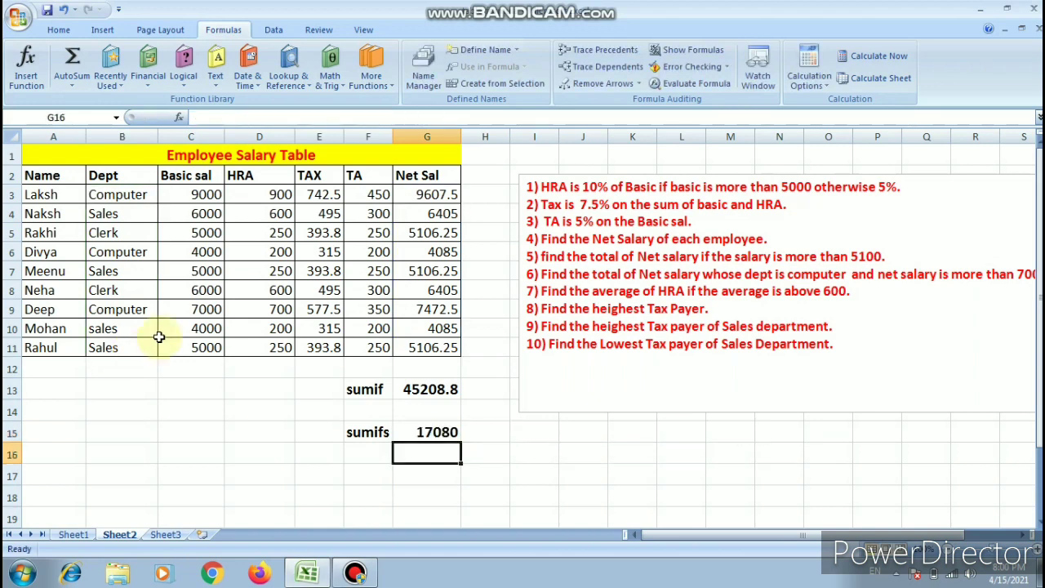
{"action": "left_click", "coordinate": [422, 431]}
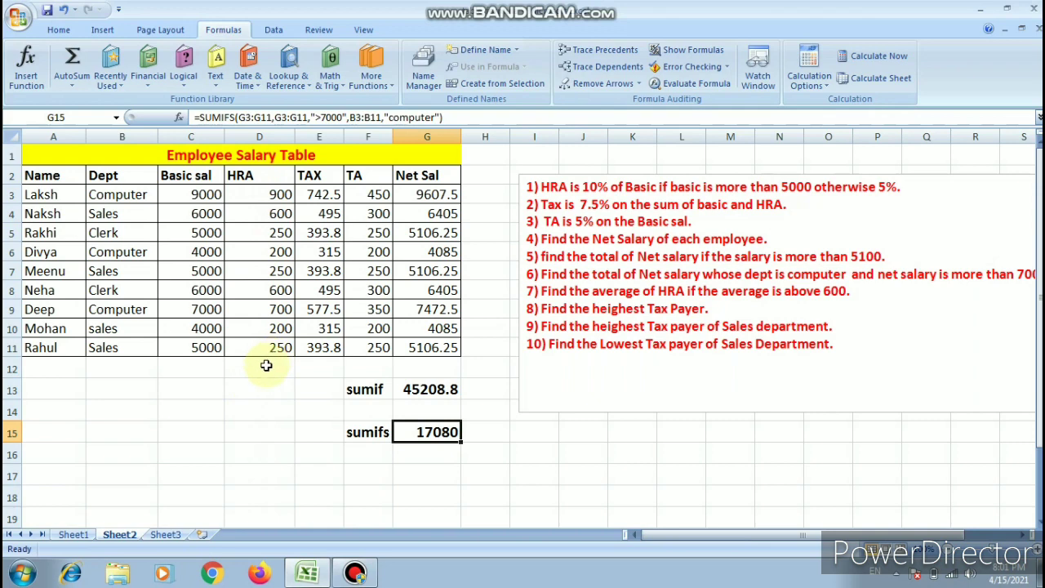
- Correct question 7 in the text box to read "Find the average of HRA if the HRA is above 600."
{"action": "left_click", "coordinate": [819, 292]}
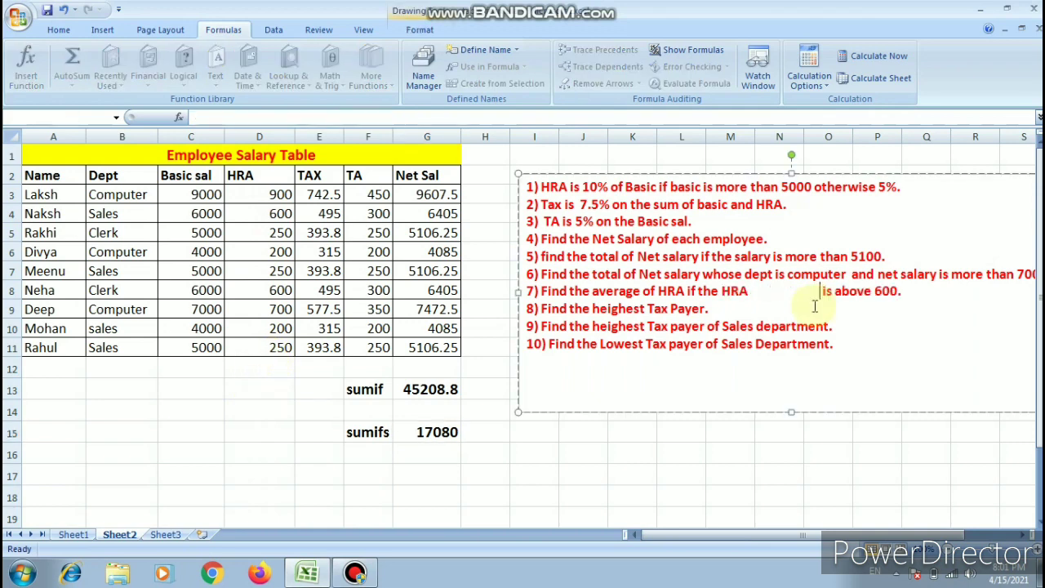
{"action": "key", "text": "BackSpace"}
{"action": "key", "text": "BackSpace"}
{"action": "key", "text": "BackSpace"}
{"action": "key", "text": "BackSpace"}
{"action": "key", "text": "BackSpace"}
{"action": "key", "text": "BackSpace"}
{"action": "key", "text": "BackSpace"}
{"action": "key", "text": "BackSpace"}
{"action": "key", "text": "BackSpace"}
{"action": "key", "text": "BackSpace"}
{"action": "key", "text": "BackSpace"}
{"action": "key", "text": "BackSpace"}
{"action": "key", "text": "BackSpace"}
{"action": "key", "text": "BackSpace"}
{"action": "key", "text": "BackSpace"}
{"action": "key", "text": "BackSpace"}
{"action": "key", "text": "BackSpace"}
{"action": "key", "text": "BackSpace"}
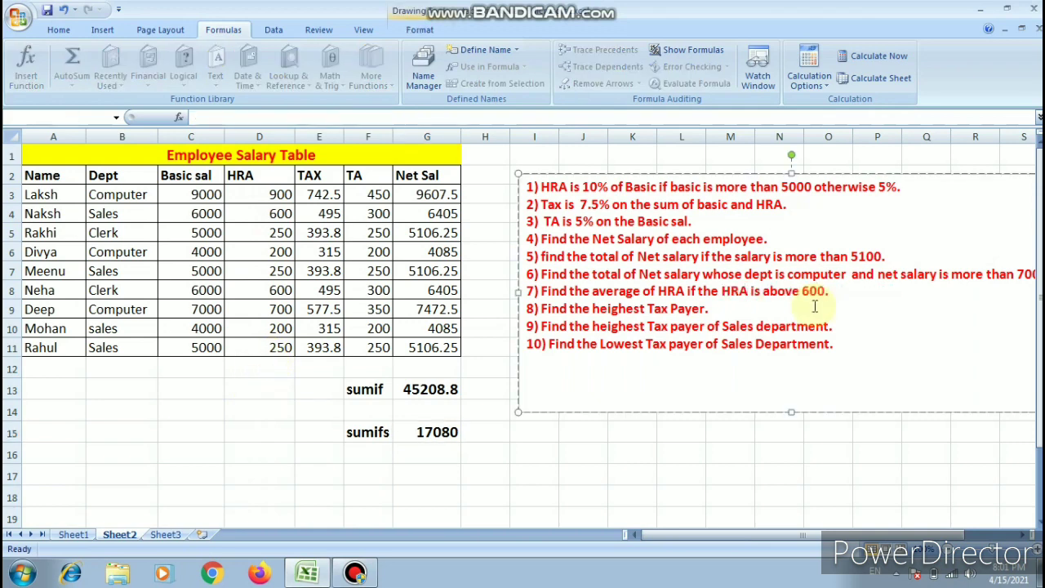
{"action": "left_click", "coordinate": [250, 391]}
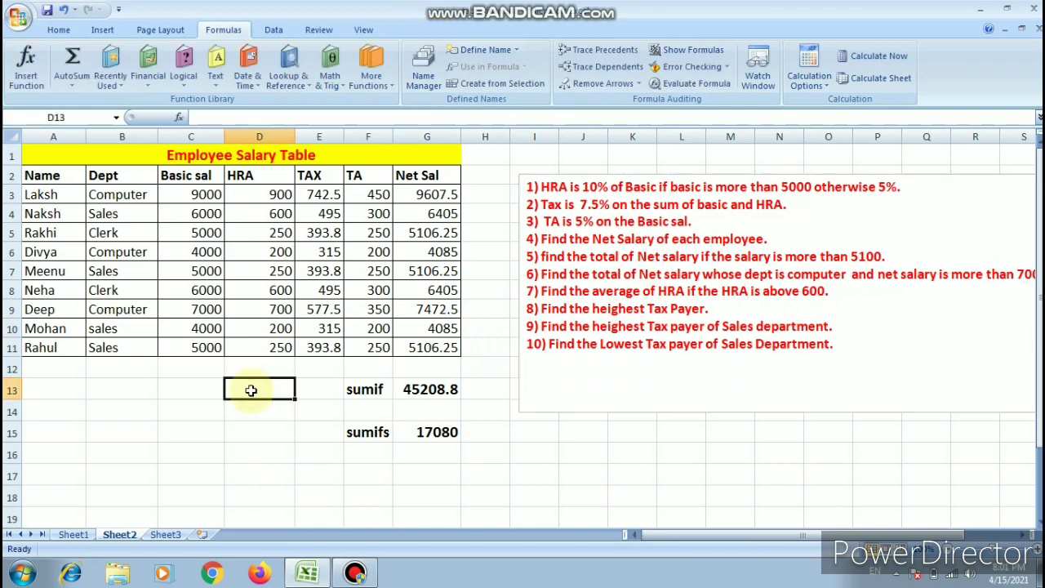
{"action": "type", "text": "=aver"}
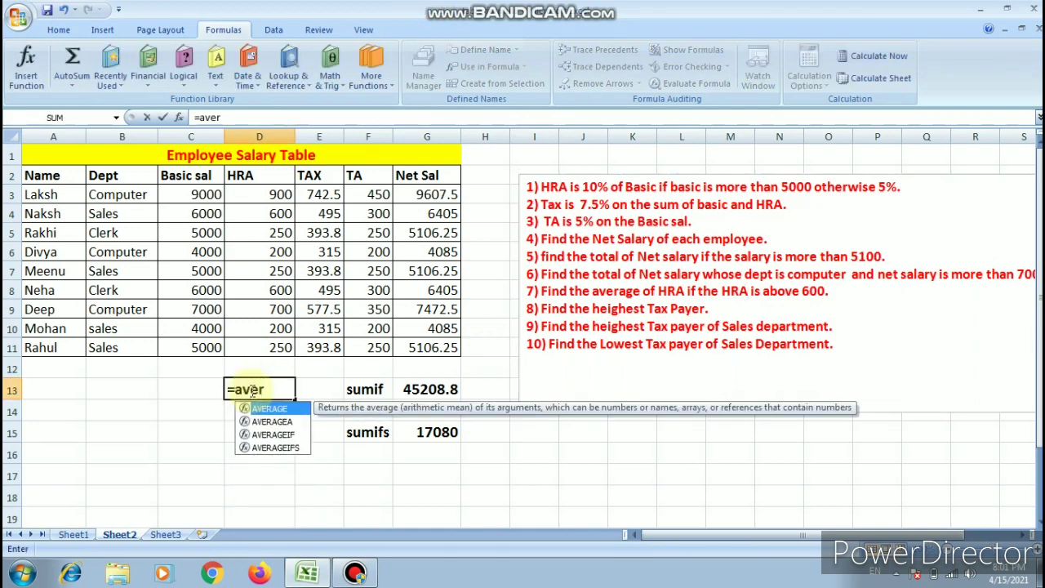
{"action": "type", "text": "ageif"}
{"action": "key", "text": "Tab"}
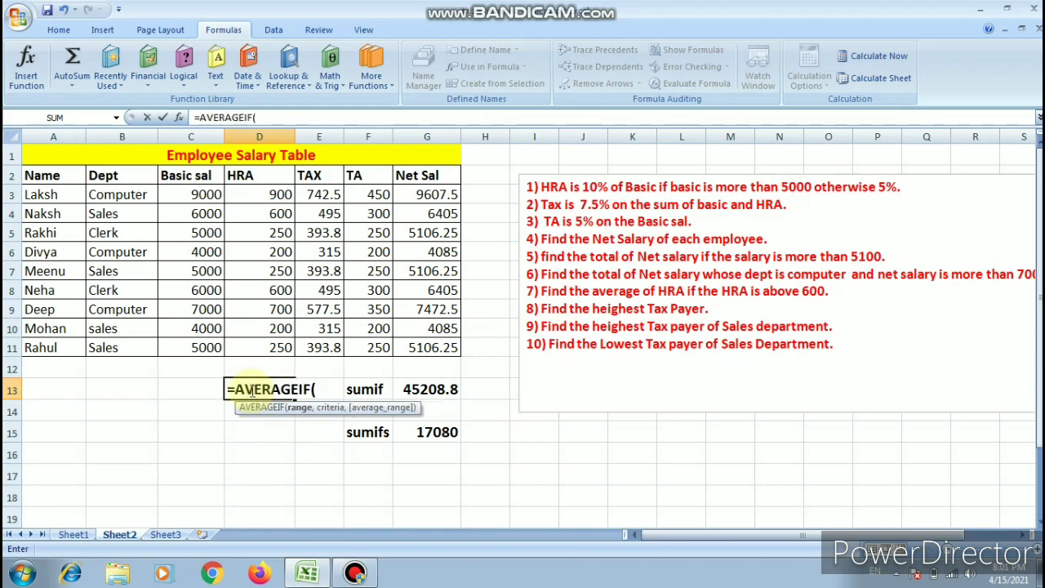
{"action": "key", "text": "BackSpace"}
{"action": "key", "text": "BackSpace"}
{"action": "key", "text": "BackSpace"}
{"action": "key", "text": "BackSpace"}
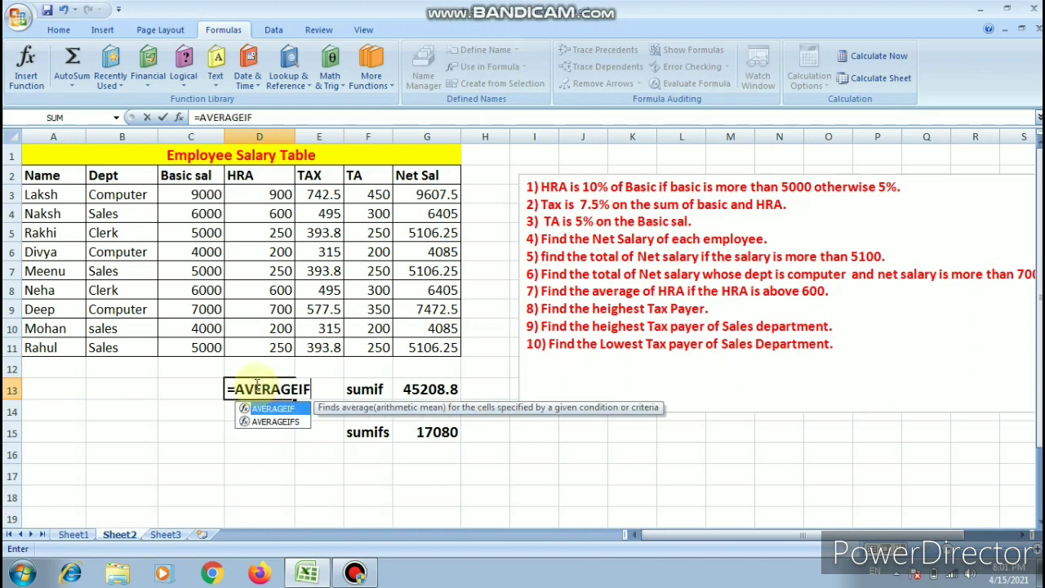
{"action": "key", "text": "BackSpace"}
{"action": "key", "text": "BackSpace"}
{"action": "key", "text": "BackSpace"}
{"action": "key", "text": "BackSpace"}
{"action": "key", "text": "BackSpace"}
{"action": "key", "text": "BackSpace"}
{"action": "key", "text": "BackSpace"}
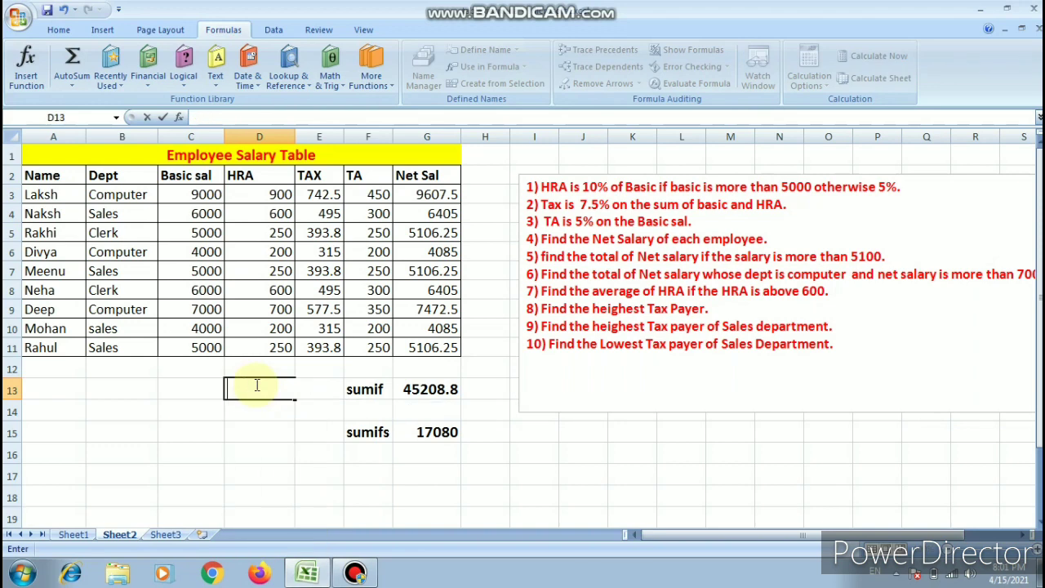
- Start an AVERAGEIF formula in B17 with the HRA values D3:D11 as its range
{"action": "left_click", "coordinate": [124, 480]}
{"action": "type", "text": "="}
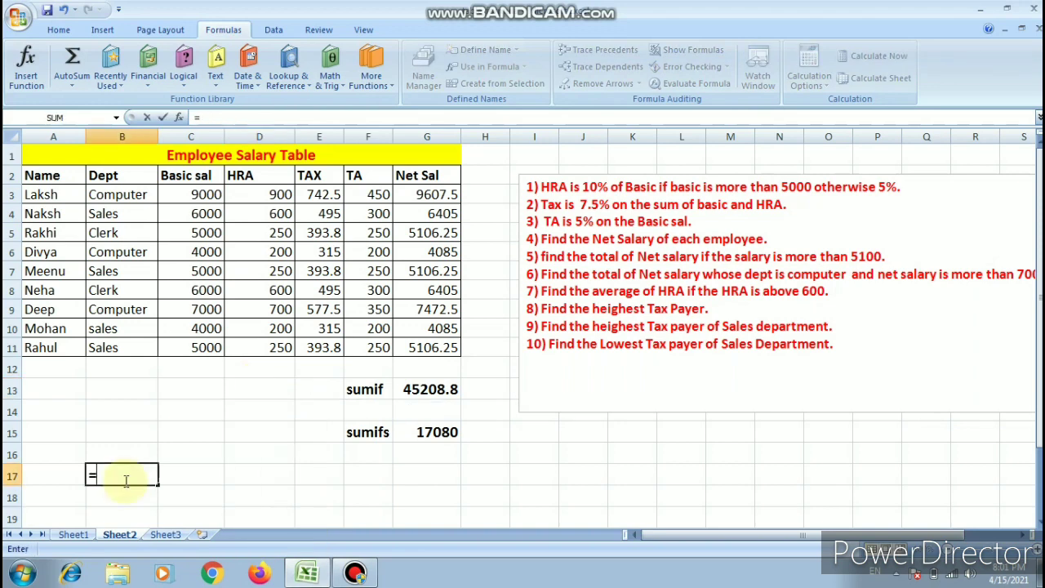
{"action": "type", "text": "averageif"}
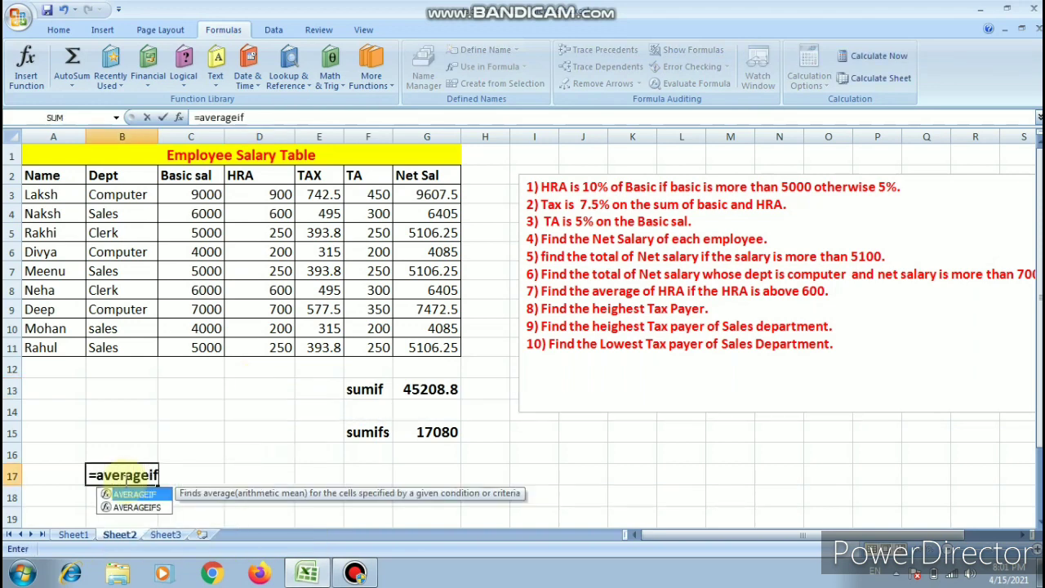
{"action": "key", "text": "Tab"}
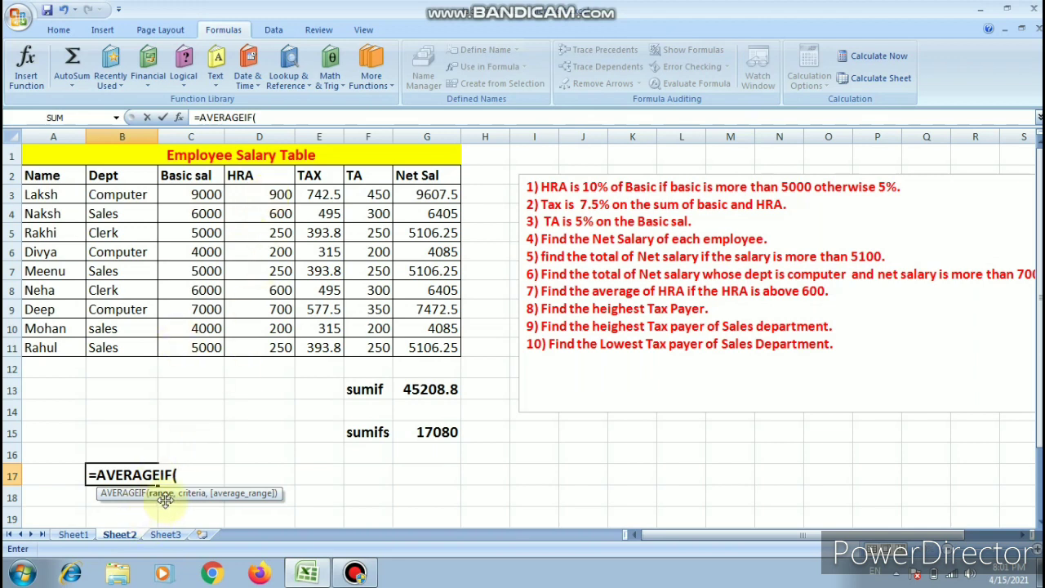
{"action": "left_click_drag", "start_coordinate": [273, 194], "coordinate": [277, 348]}
- Complete the AVERAGEIF formula with the criterion ">600" and no separate average range
{"action": "type", "text": ","}
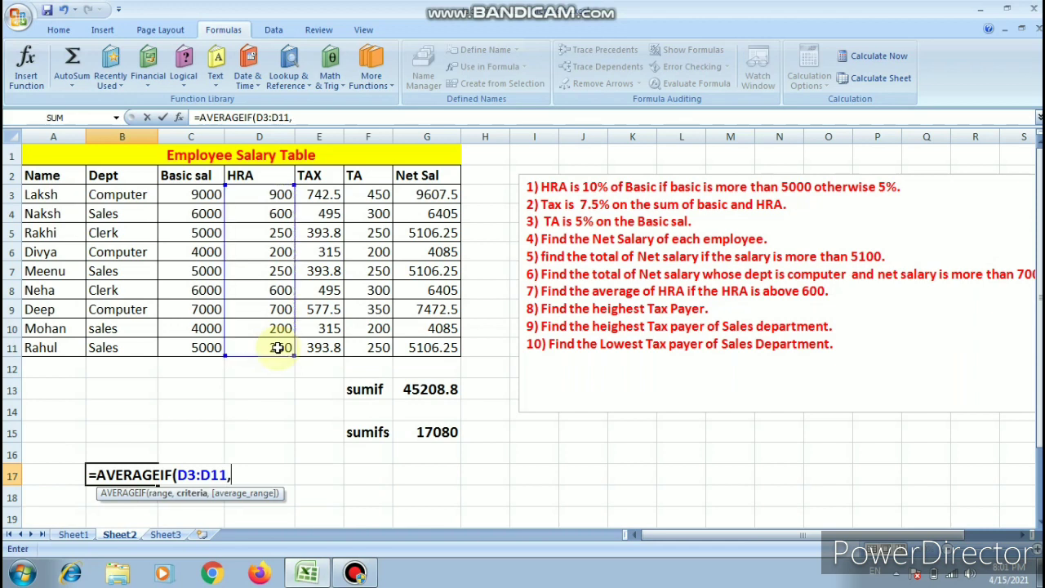
{"action": "type", "text": "\">600"}
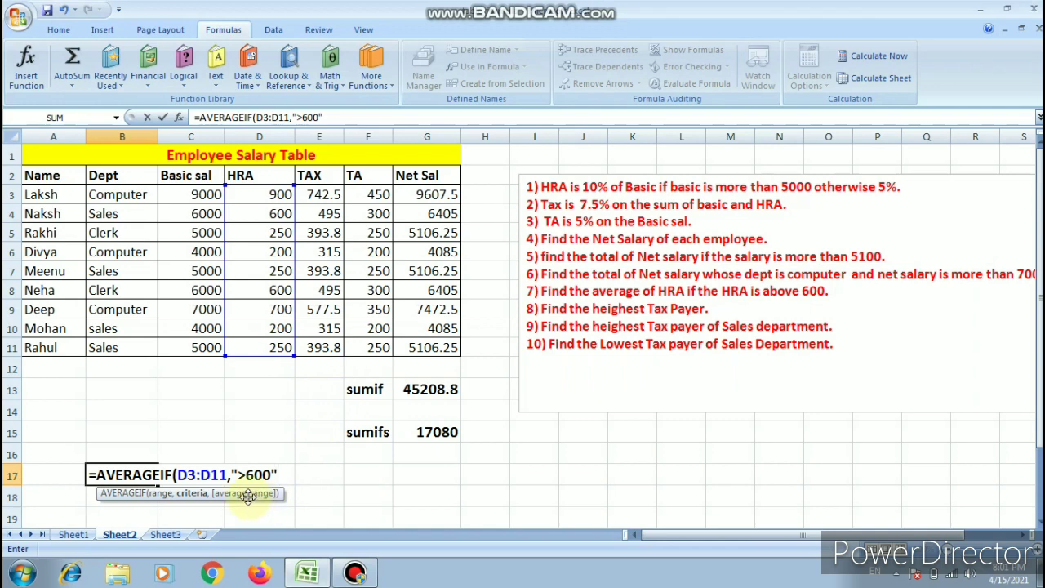
{"action": "type", "text": "\","}
{"action": "key", "text": "BackSpace"}
{"action": "type", "text": ")"}
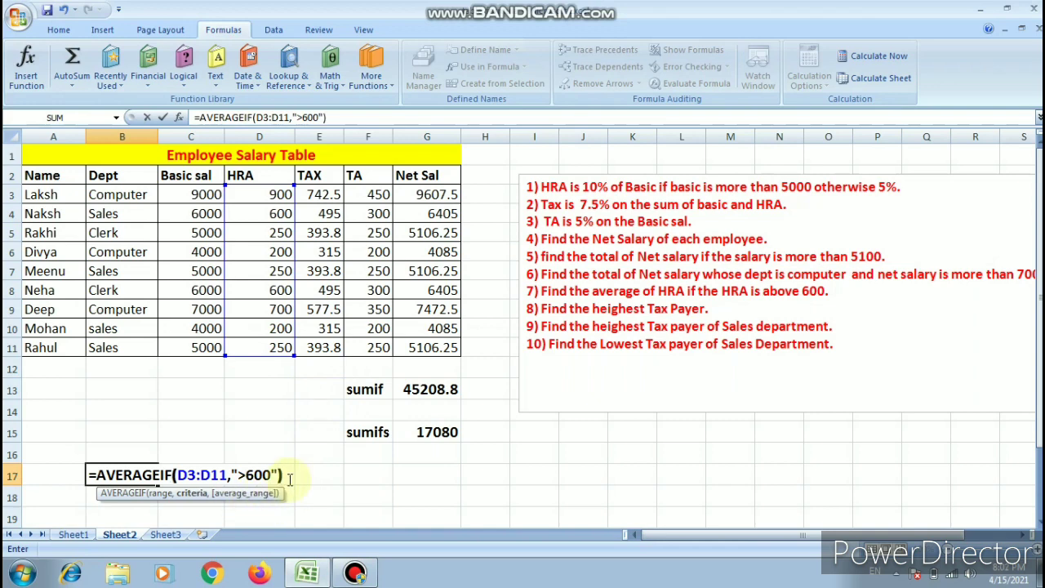
{"action": "key", "text": "Return"}
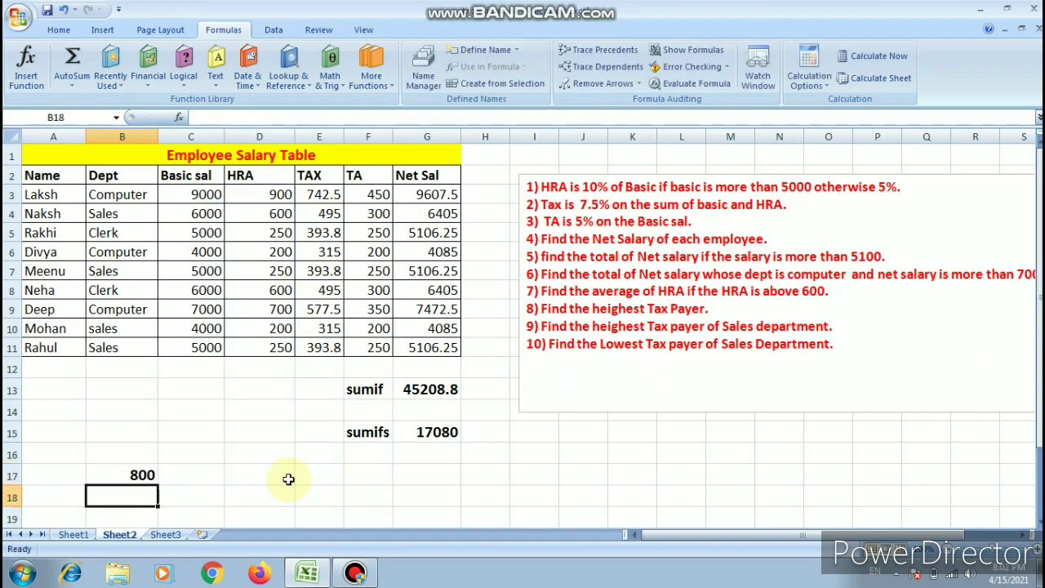
- Move the AVERAGEIF formula from B17 to D17
{"action": "left_click", "coordinate": [136, 474]}
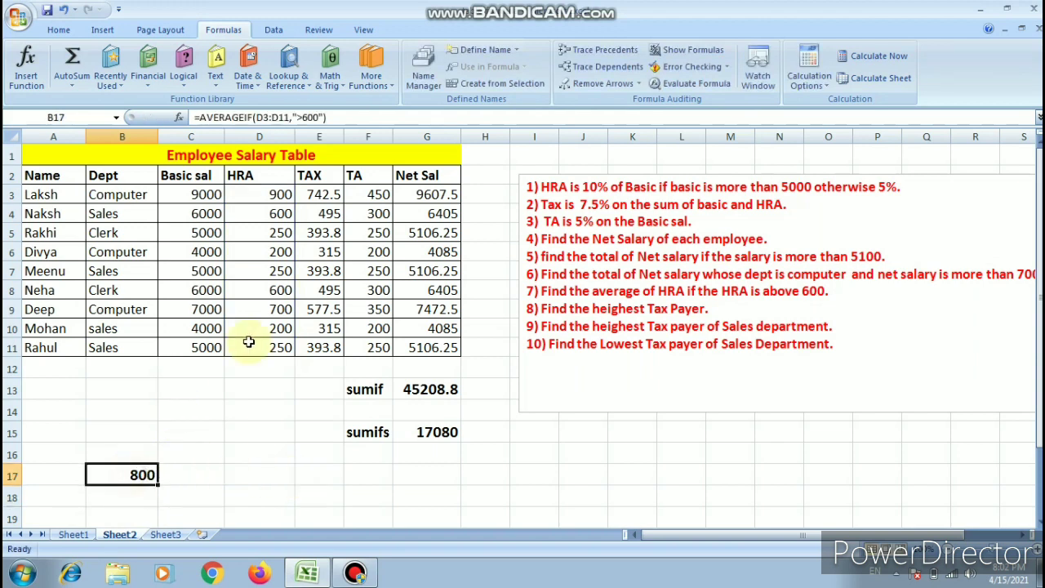
{"action": "key", "text": "ctrl+c"}
{"action": "left_click_drag", "start_coordinate": [157, 480], "coordinate": [247, 468]}
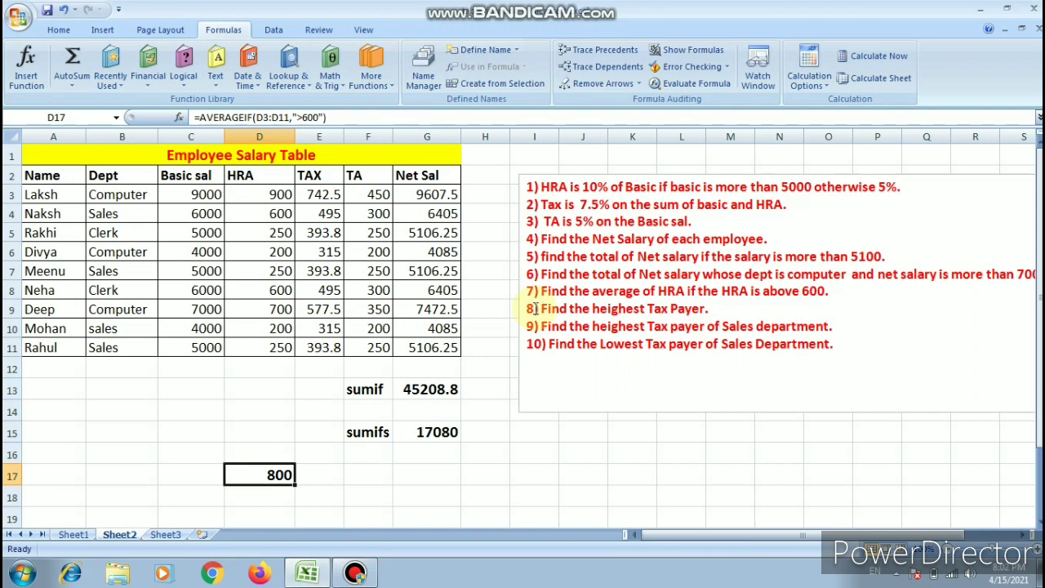
{"action": "key", "text": "Left"}
{"action": "key", "text": "Left"}
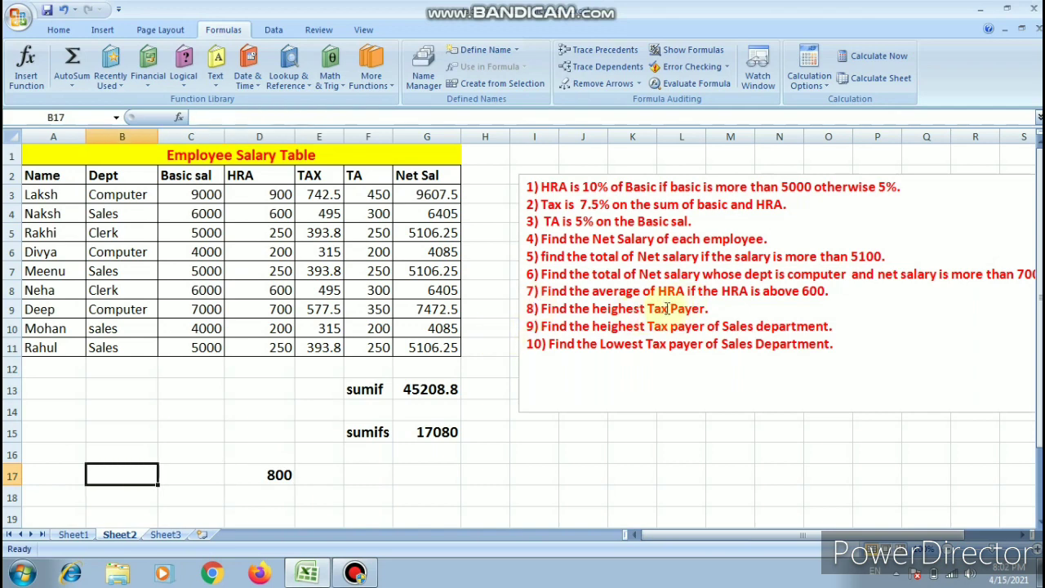
- Find the highest tax in E12 with a MAX formula over the TAX values E3:E11
{"action": "left_click", "coordinate": [321, 369]}
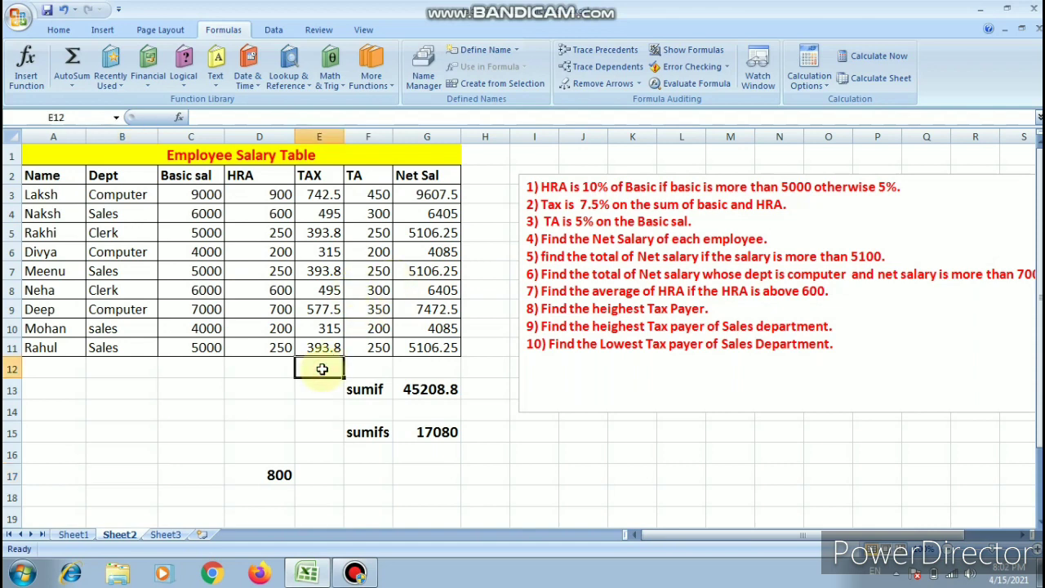
{"action": "type", "text": "=max"}
{"action": "key", "text": "Tab"}
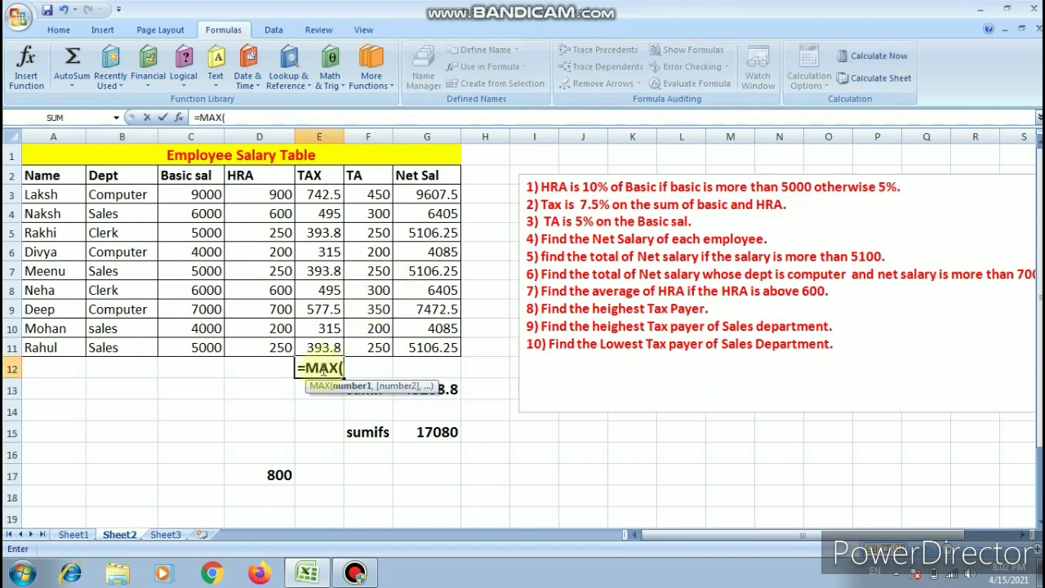
{"action": "left_click_drag", "start_coordinate": [325, 196], "coordinate": [327, 347]}
{"action": "type", "text": ")"}
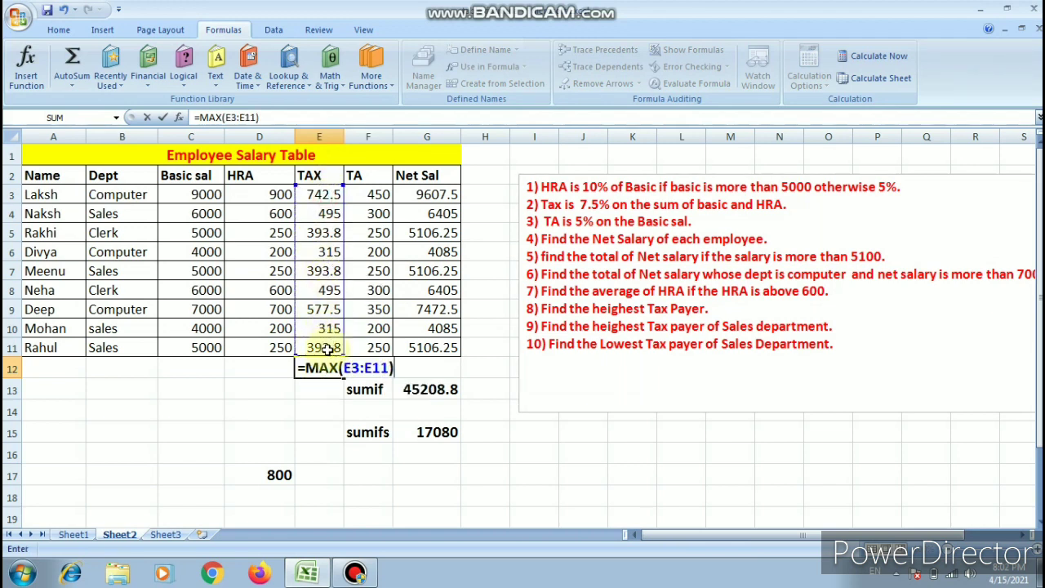
{"action": "key", "text": "Return"}
{"action": "left_click", "coordinate": [323, 367]}
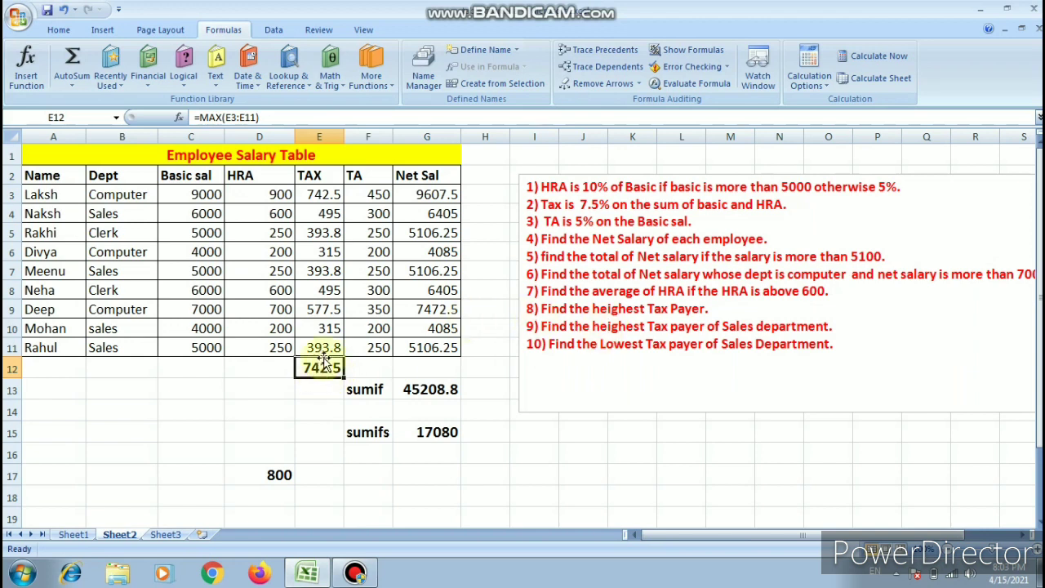
- Review the SUMIF, SUMIFS, MAX and AVERAGEIF formulas in G13, G15, E12 and D17
{"action": "left_click", "coordinate": [415, 390]}
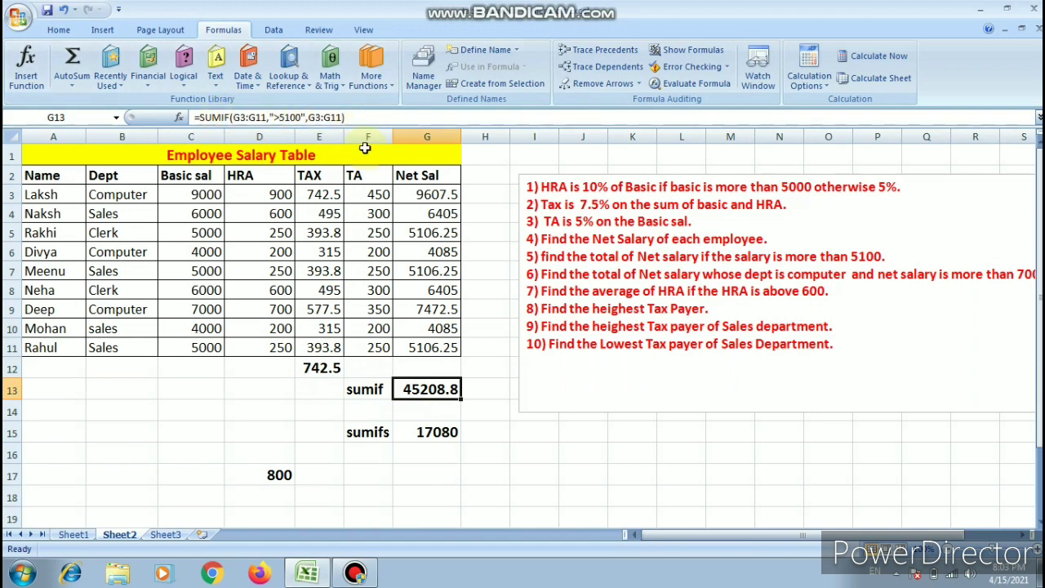
{"action": "left_click", "coordinate": [442, 432]}
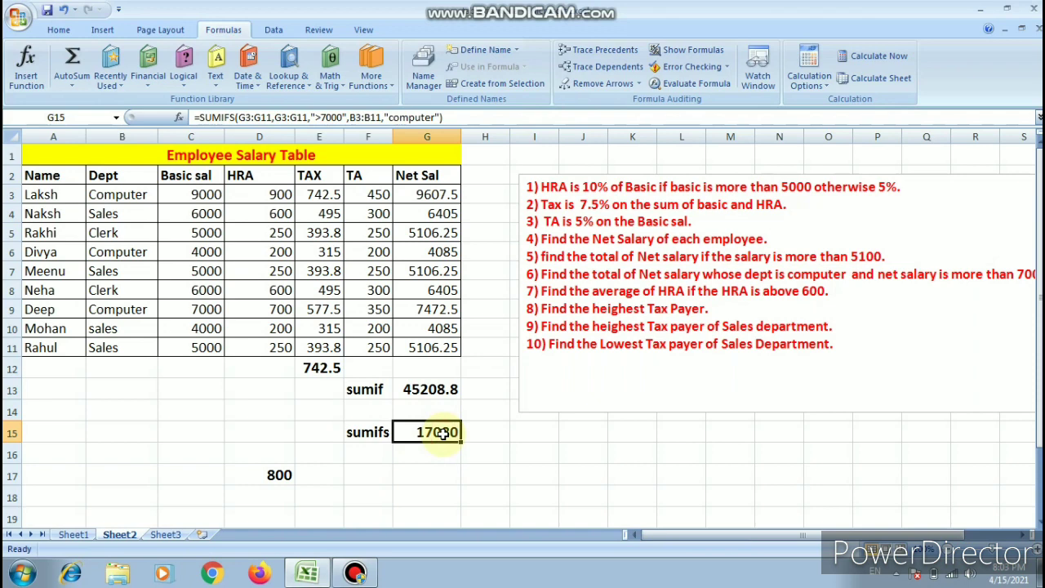
{"action": "left_click", "coordinate": [318, 365]}
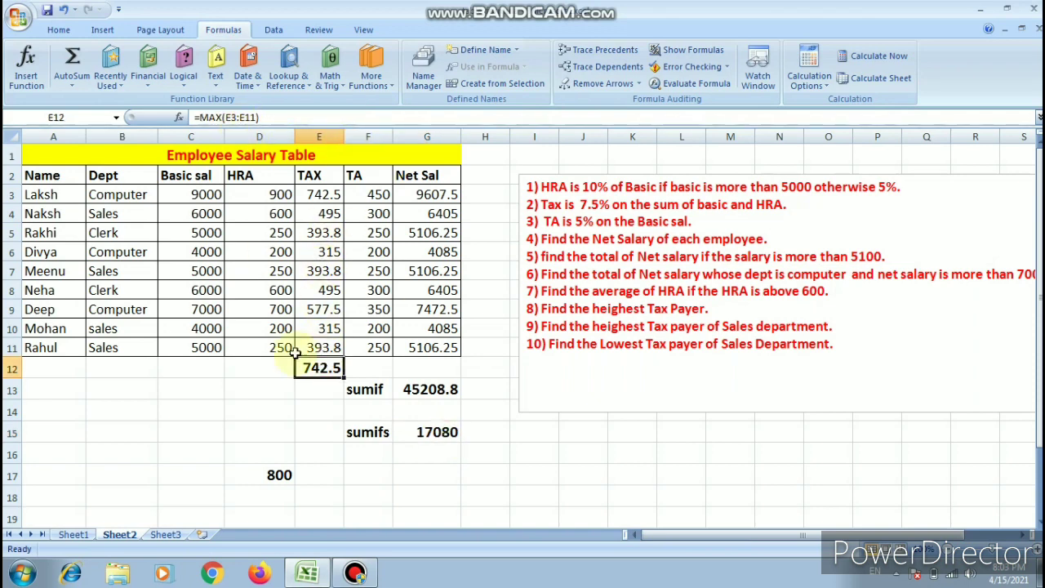
{"action": "left_click", "coordinate": [280, 473]}
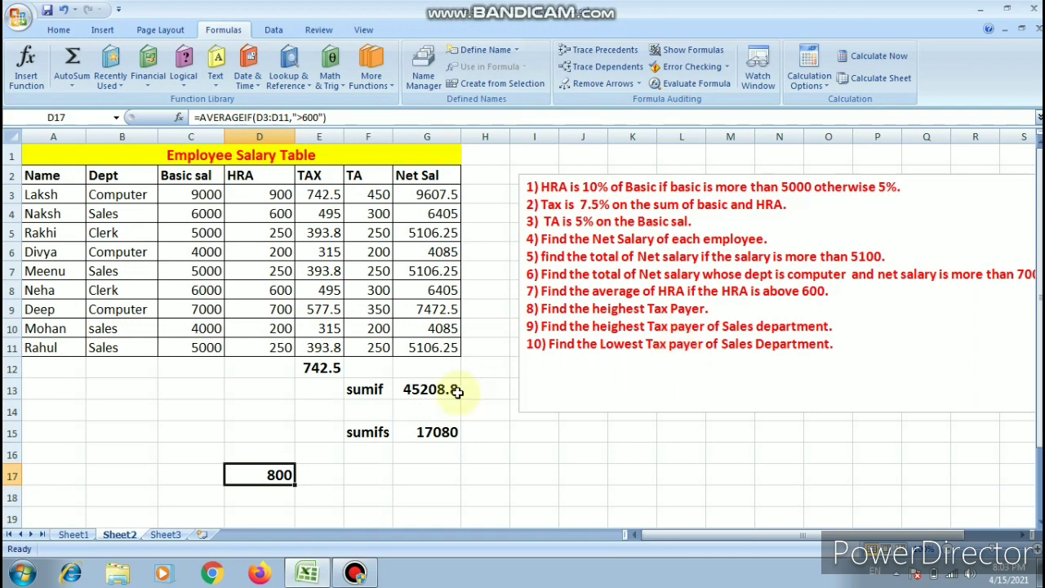
- Start a MAX formula in B13 with a nested IF that tests the Dept range B3:B11
{"action": "left_click", "coordinate": [114, 392]}
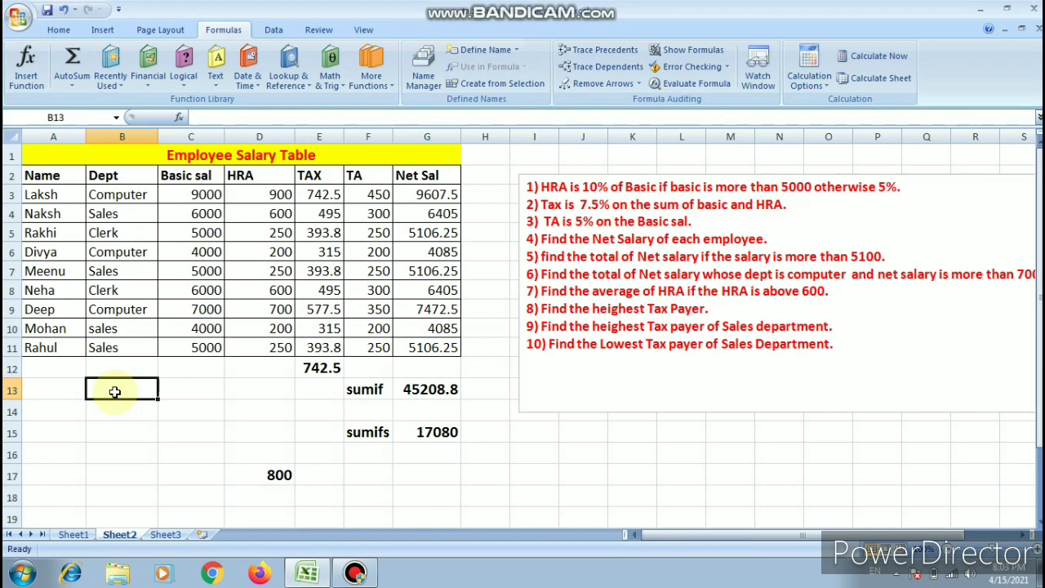
{"action": "type", "text": "=max"}
{"action": "key", "text": "Tab"}
{"action": "type", "text": "if"}
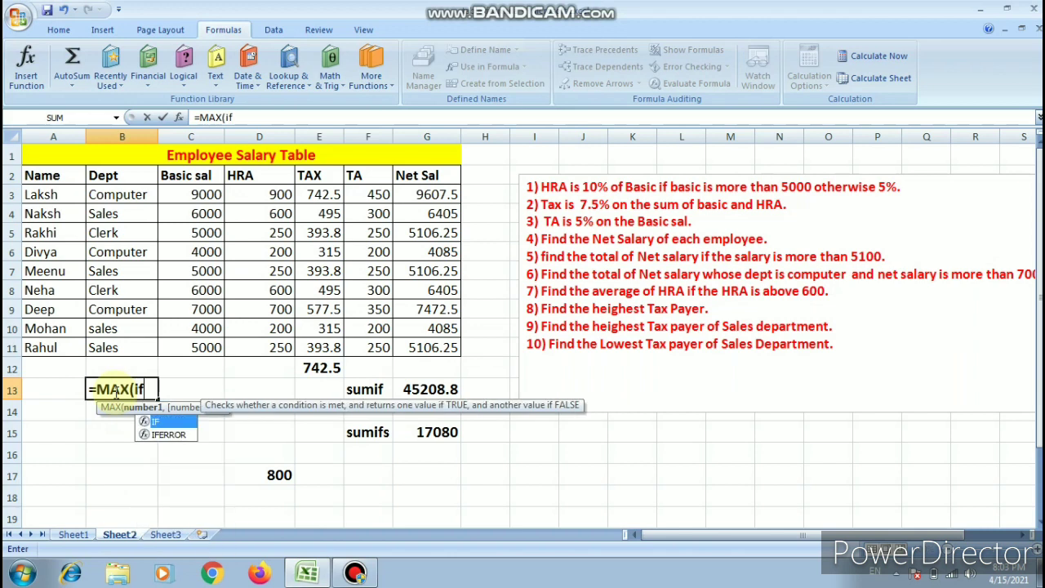
{"action": "key", "text": "Tab"}
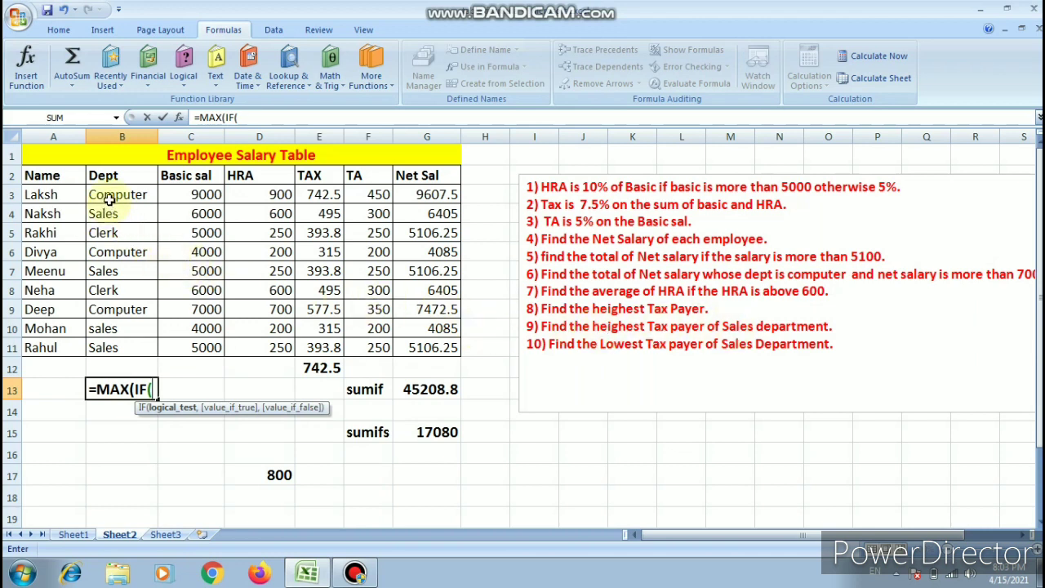
{"action": "left_click_drag", "start_coordinate": [117, 196], "coordinate": [129, 341]}
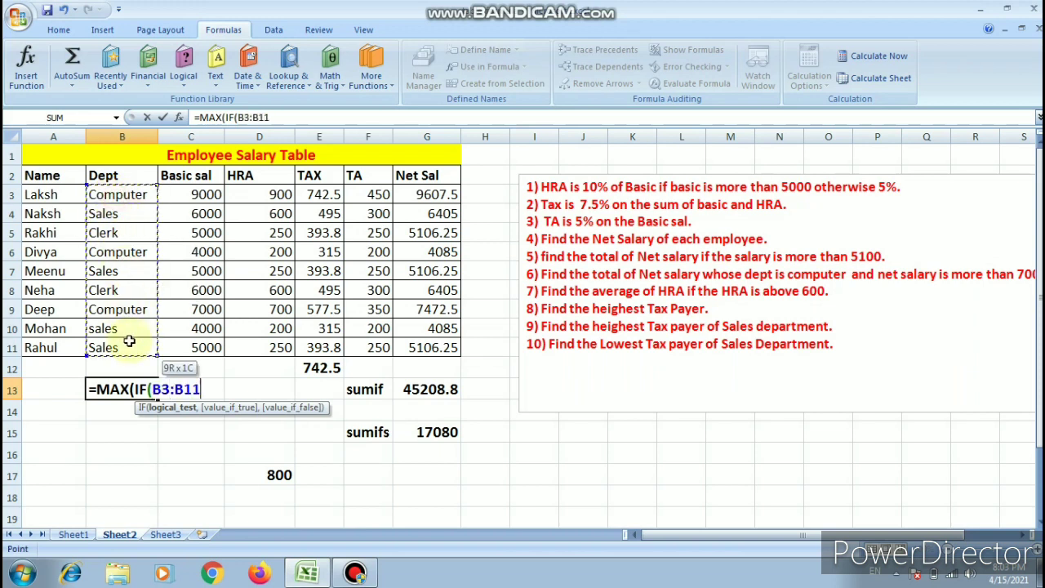
- Complete the B13 formula with the condition ="sales" and the TAX range E3:E11, entering it as an array formula
{"action": "type", "text": "=\""}
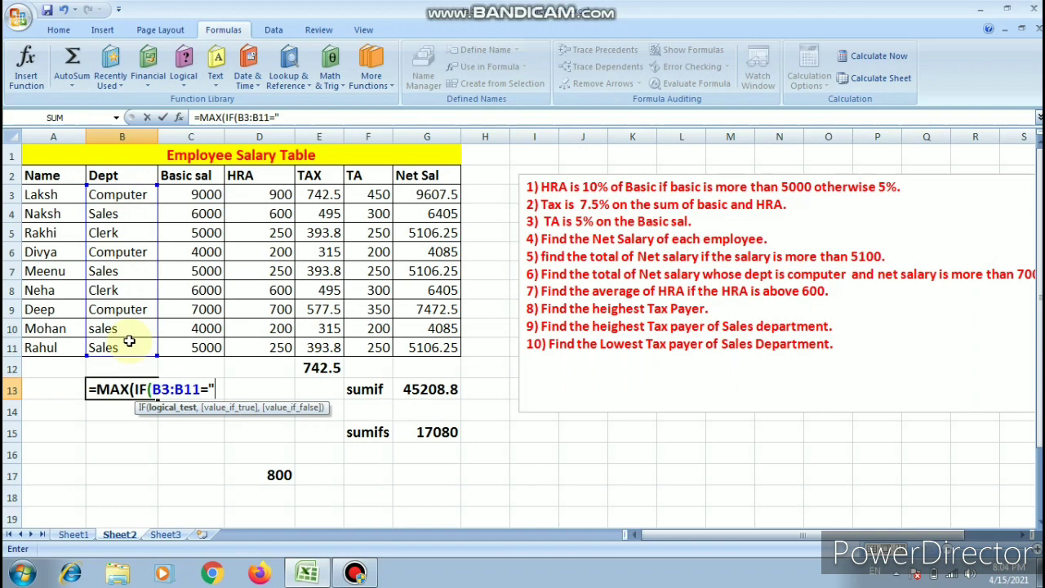
{"action": "type", "text": "sales"}
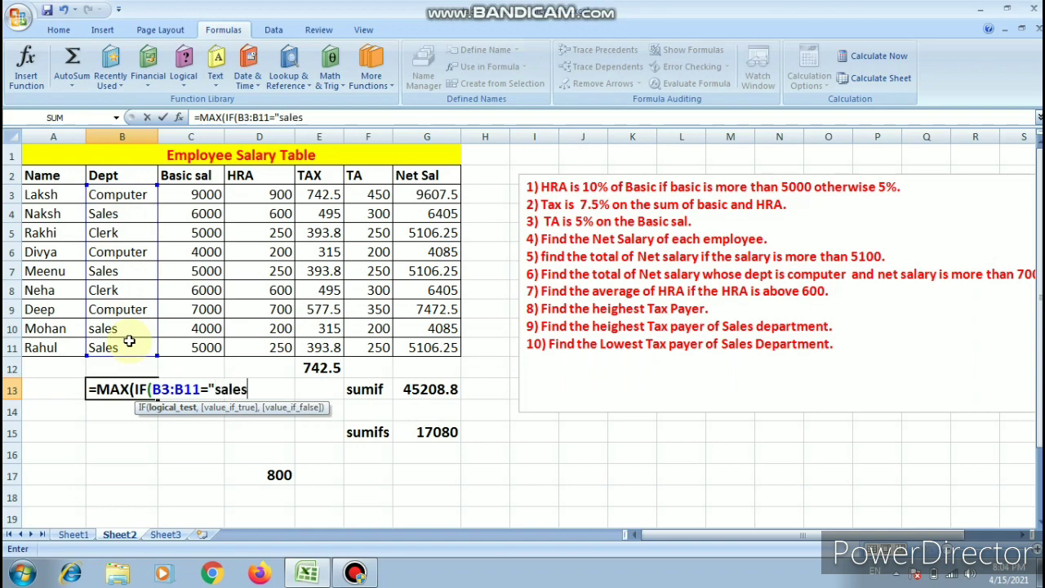
{"action": "type", "text": "\""}
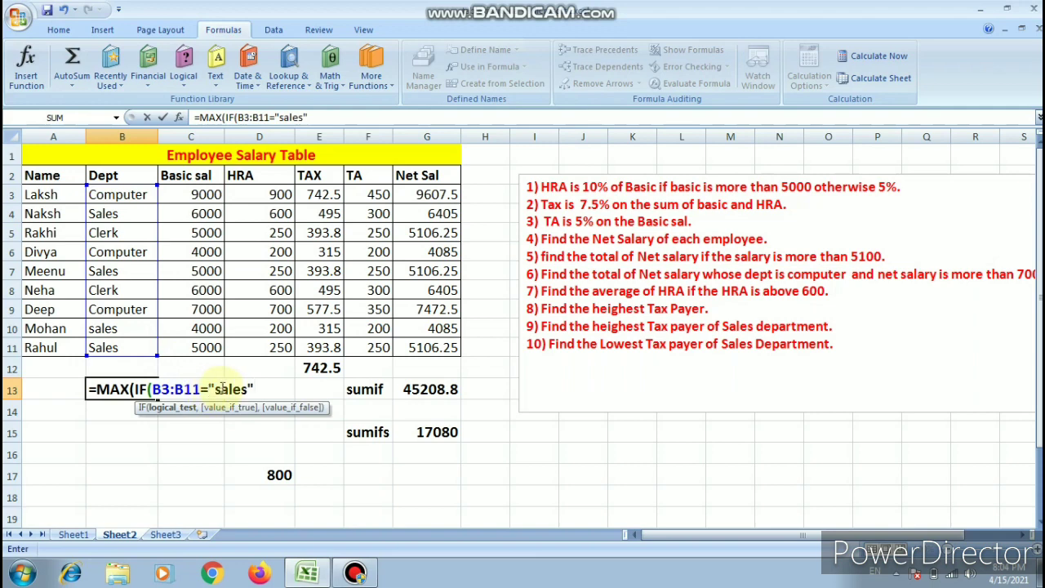
{"action": "type", "text": ","}
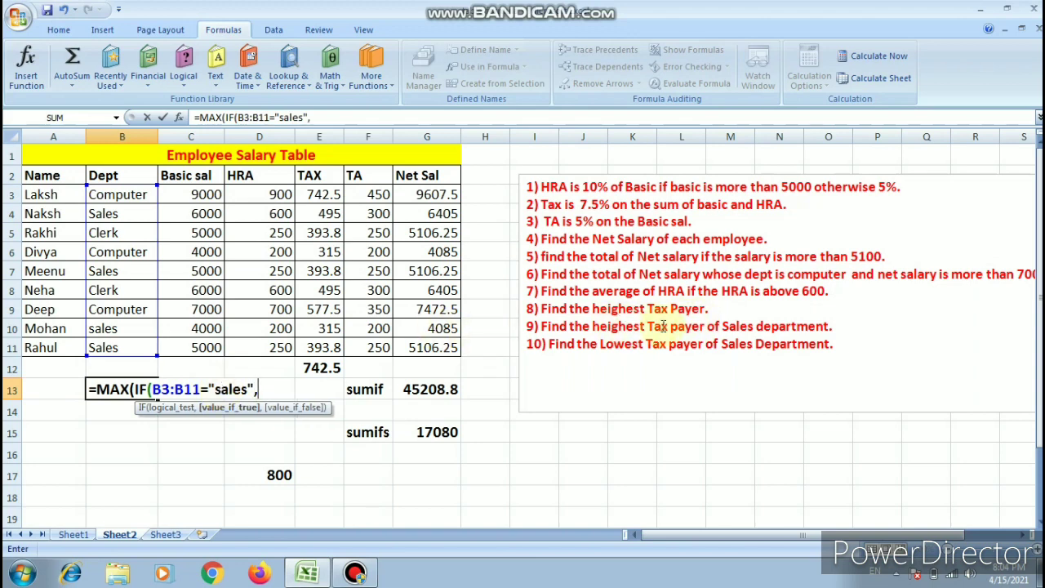
{"action": "left_click_drag", "start_coordinate": [331, 194], "coordinate": [338, 349]}
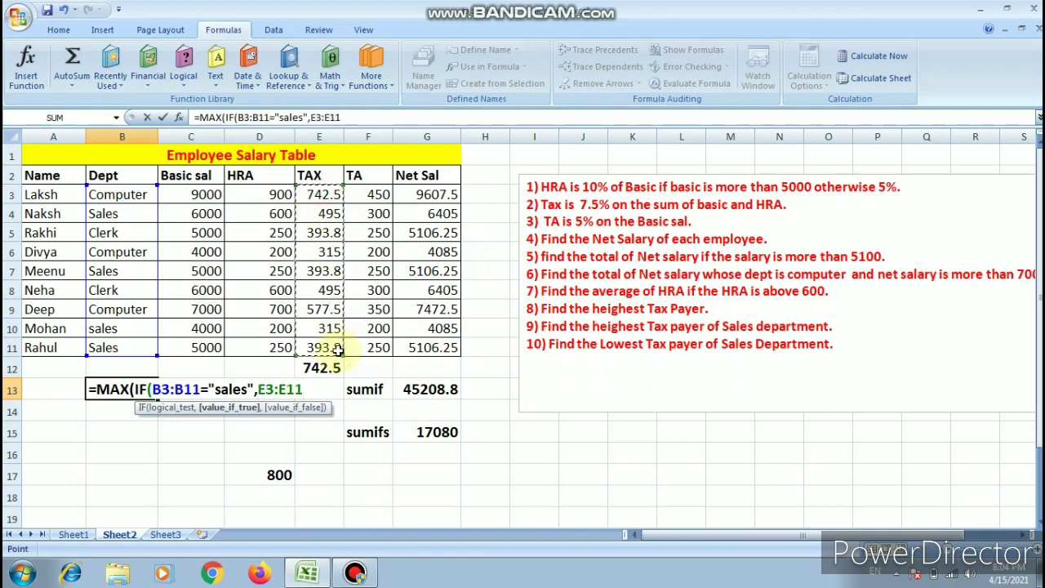
{"action": "type", "text": "))"}
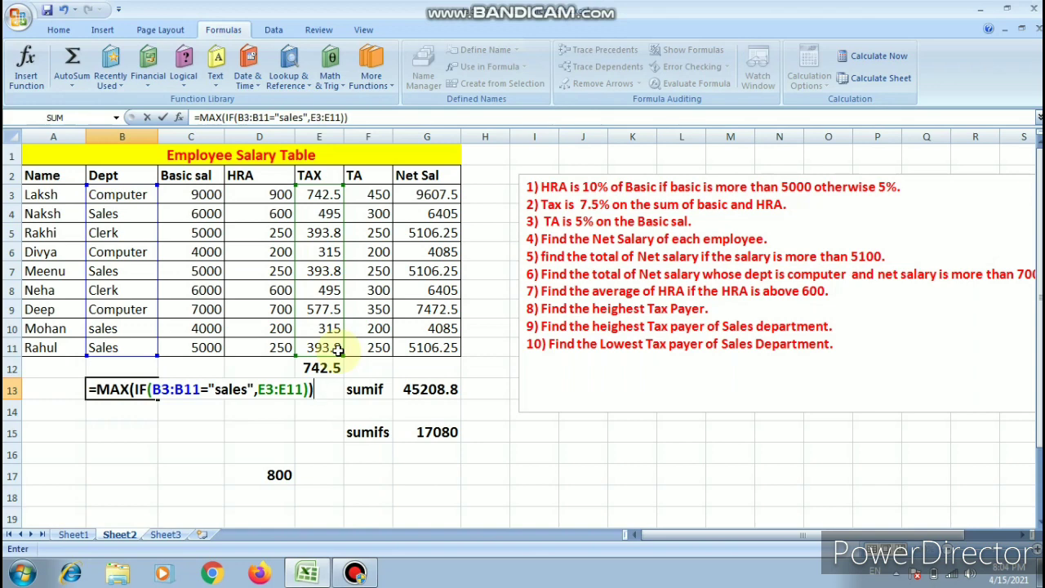
{"action": "key", "text": "ctrl+shift+Return"}
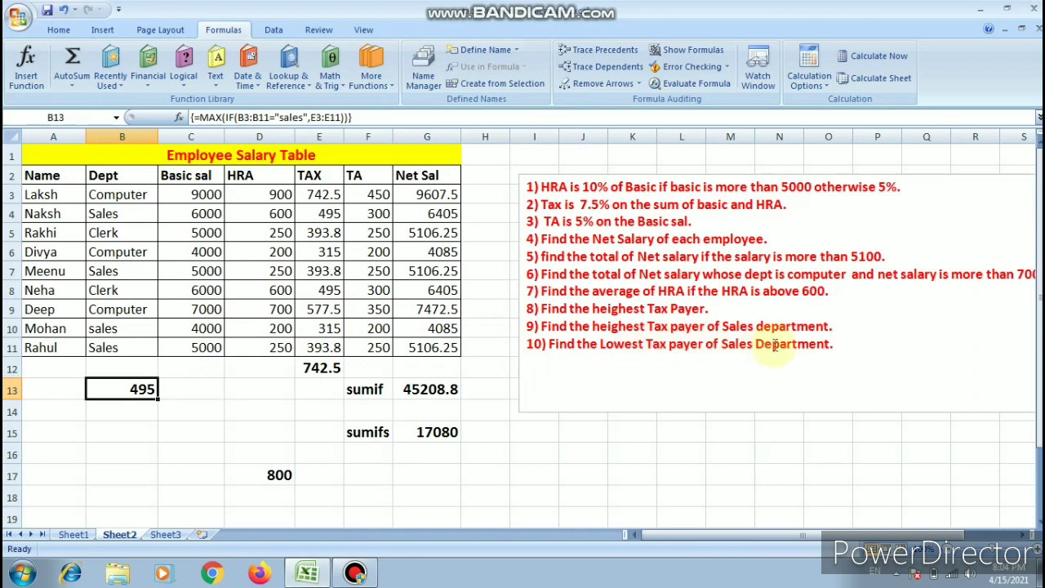
- Start a MIN formula in B15 with a nested IF that tests the Dept range B3:B11
{"action": "left_click", "coordinate": [133, 427]}
{"action": "double_click", "coordinate": [133, 429]}
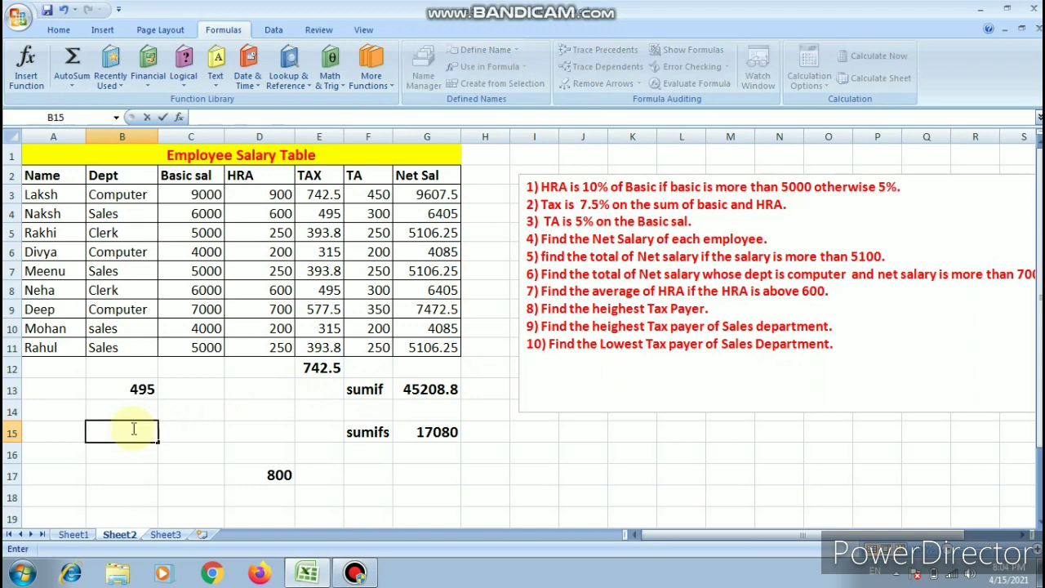
{"action": "type", "text": "=min"}
{"action": "key", "text": "Tab"}
{"action": "type", "text": "if"}
{"action": "key", "text": "Tab"}
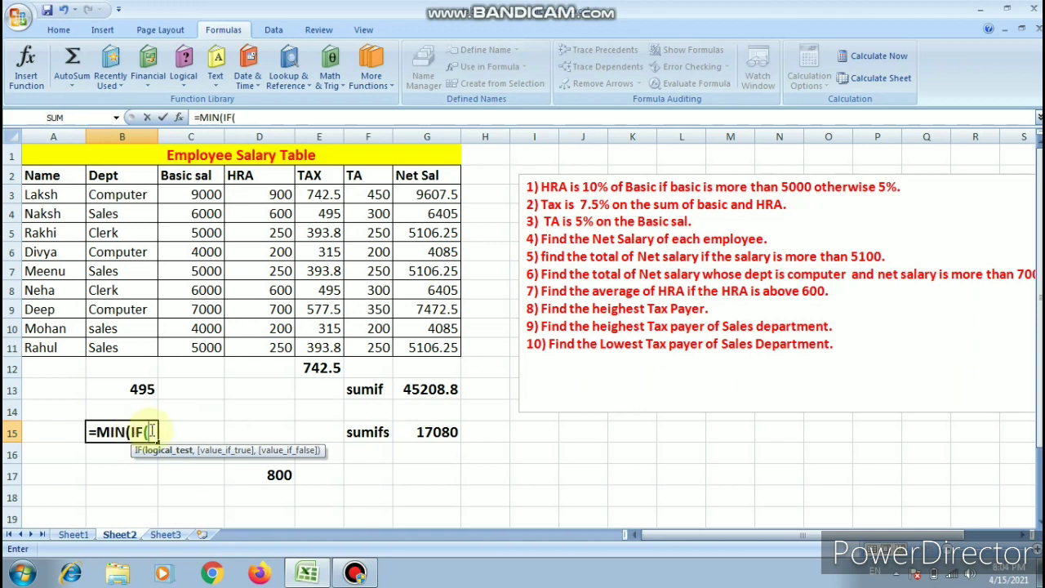
{"action": "left_click_drag", "start_coordinate": [113, 193], "coordinate": [108, 364]}
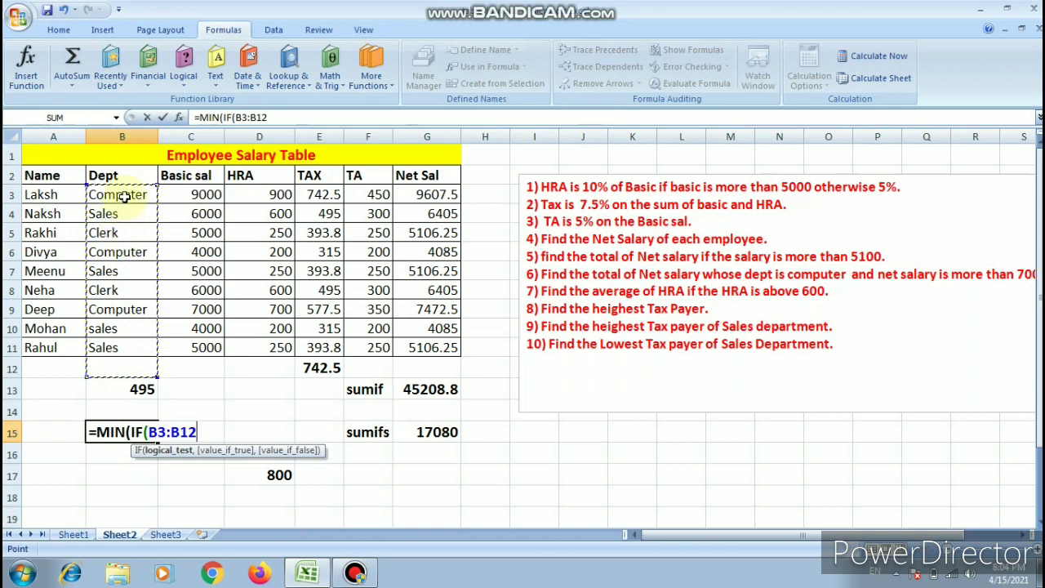
{"action": "left_click_drag", "start_coordinate": [131, 193], "coordinate": [131, 346]}
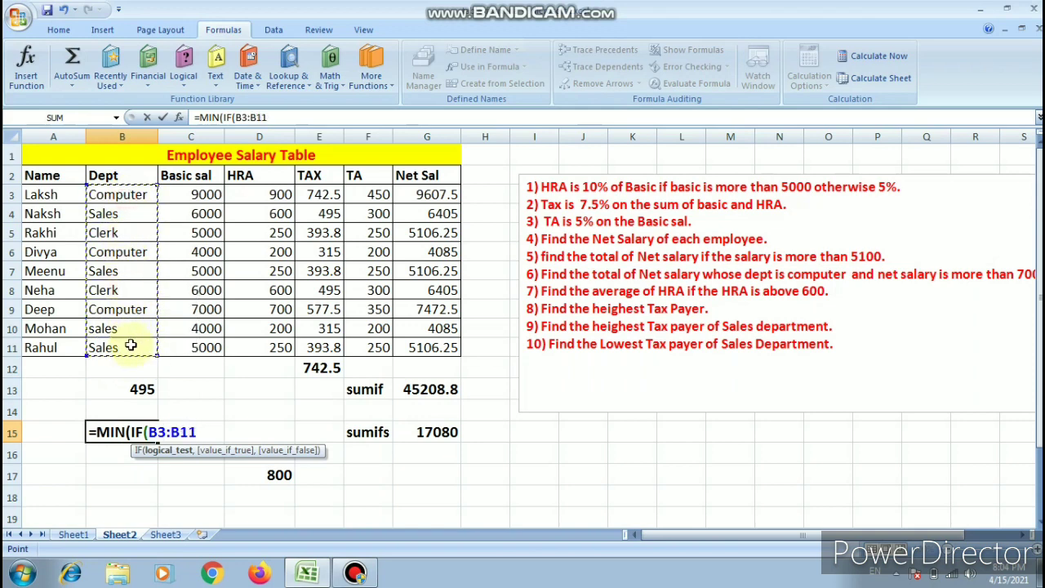
- Complete the B15 formula with the condition ="sales" and the TAX range E3:E11, entering it as an array formula
{"action": "type", "text": "="}
{"action": "type", "text": "\"sale"}
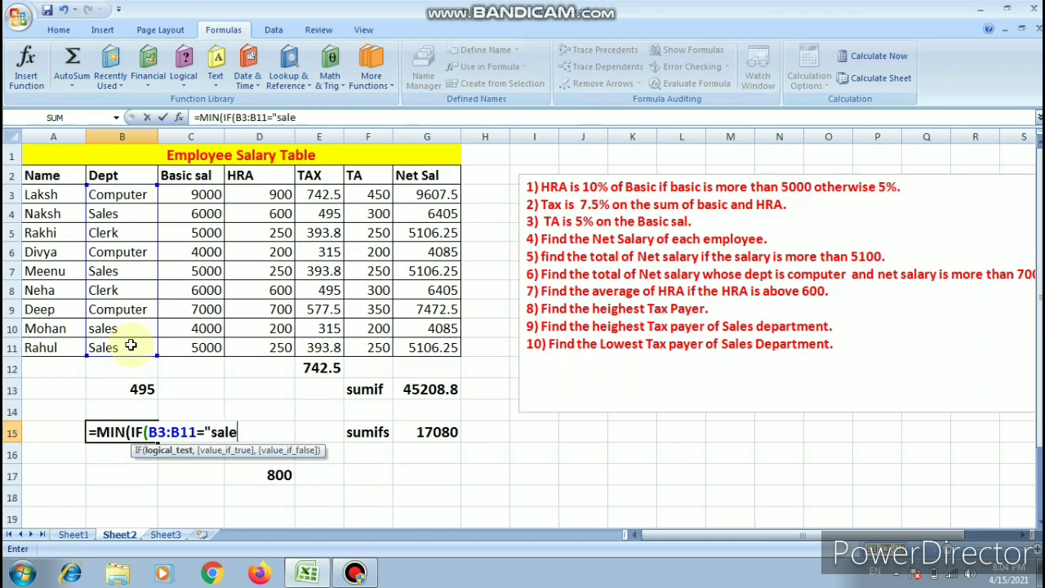
{"action": "type", "text": "s\","}
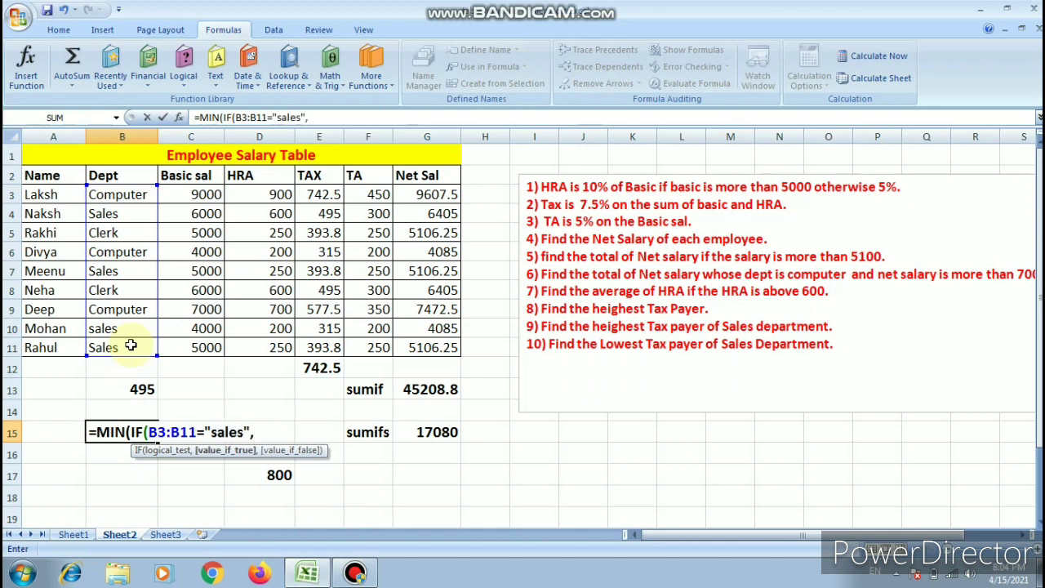
{"action": "left_click_drag", "start_coordinate": [322, 195], "coordinate": [330, 337]}
{"action": "type", "text": ")"}
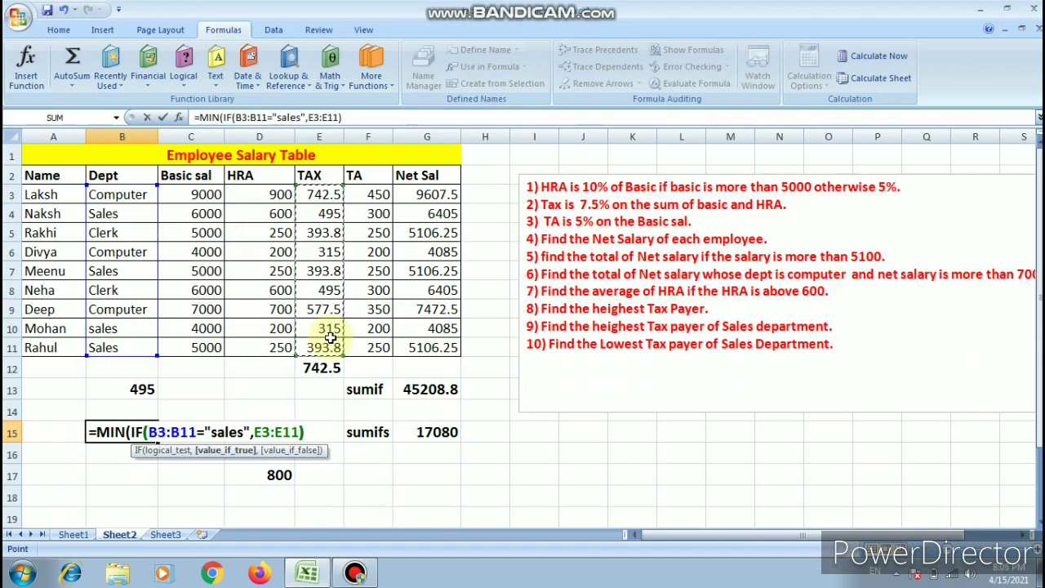
{"action": "type", "text": ")"}
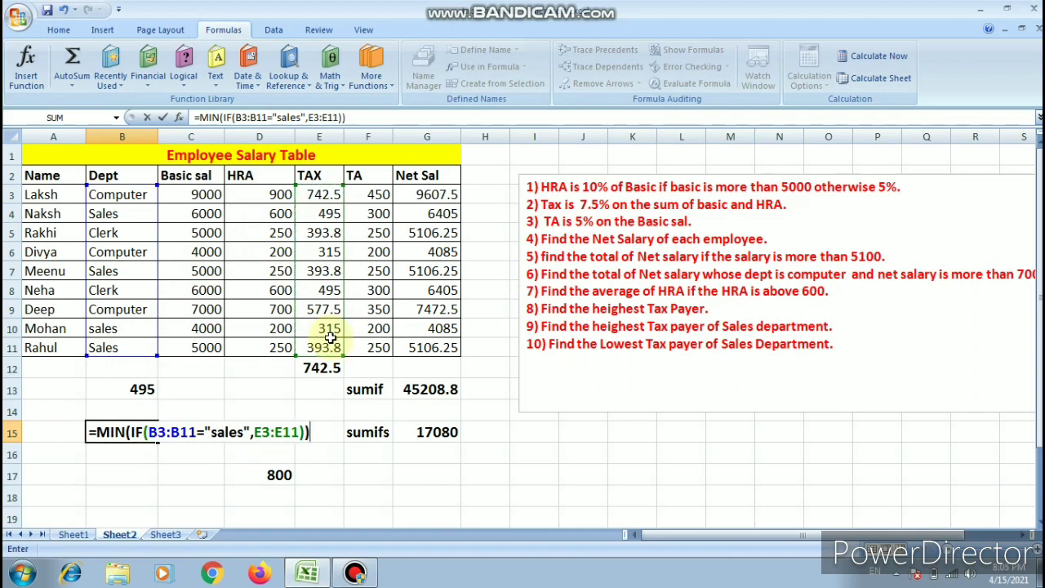
{"action": "key", "text": "ctrl+shift+Return"}
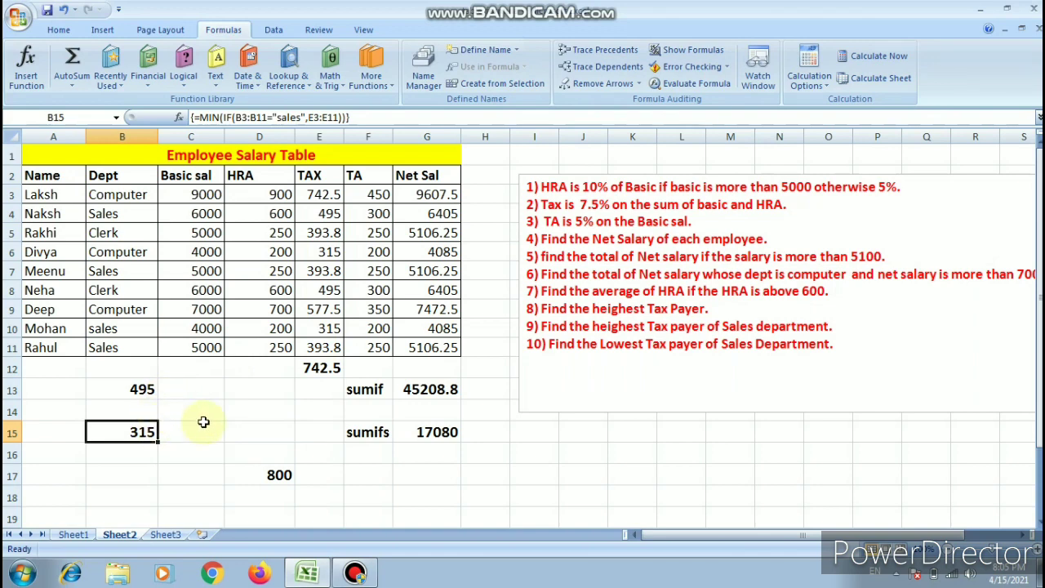
- Try re-entering the B15 MIN formula as an ordinary formula, and undo the change
{"action": "key", "text": "Left"}
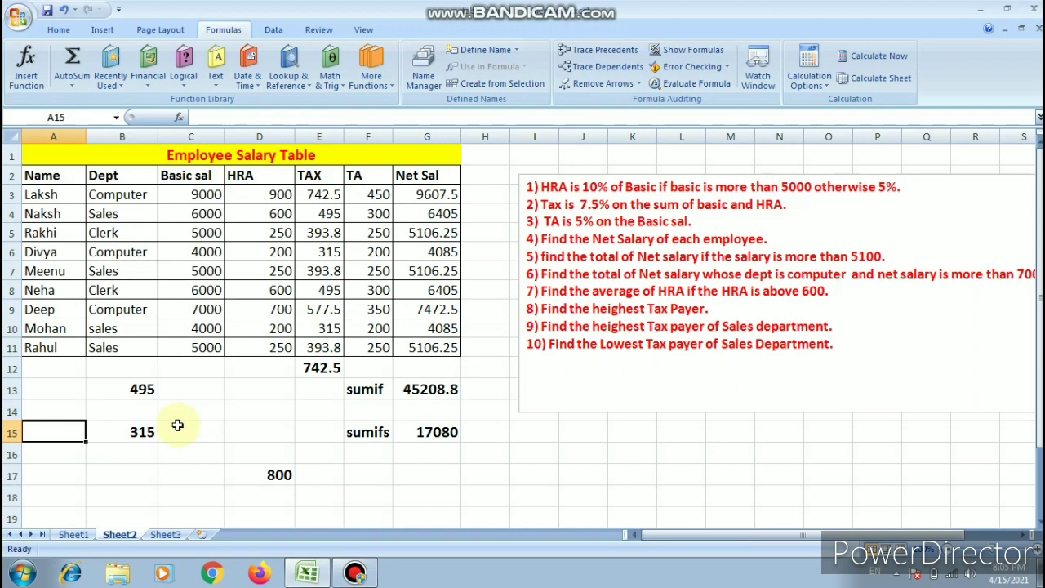
{"action": "left_click", "coordinate": [145, 430]}
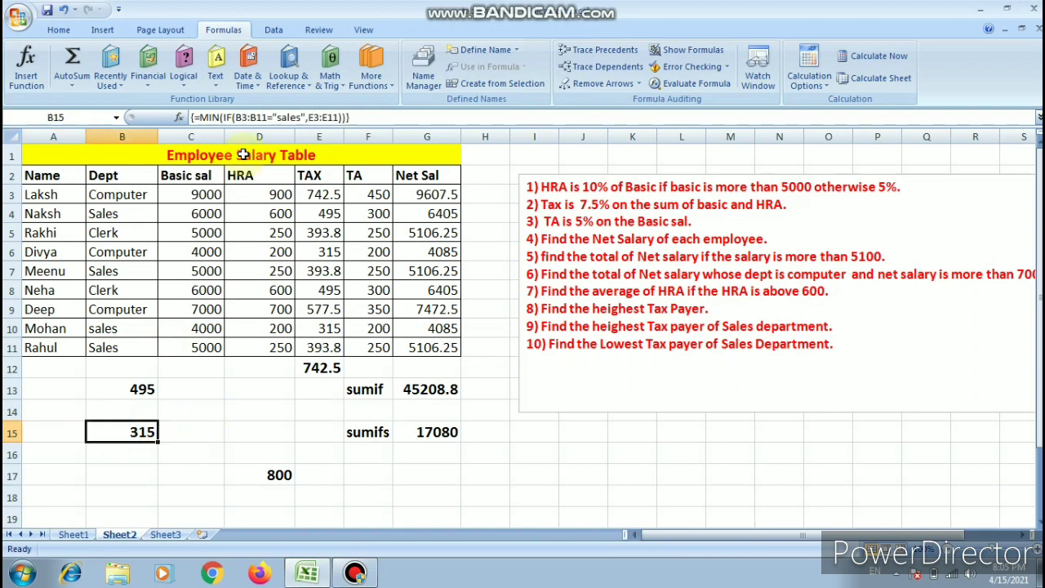
{"action": "double_click", "coordinate": [129, 431]}
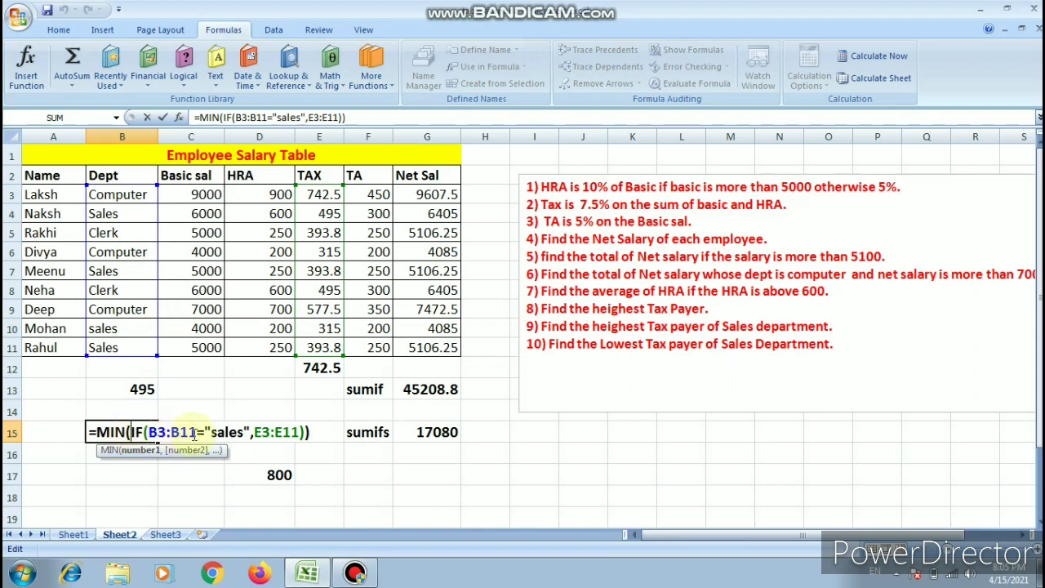
{"action": "key", "text": "Return"}
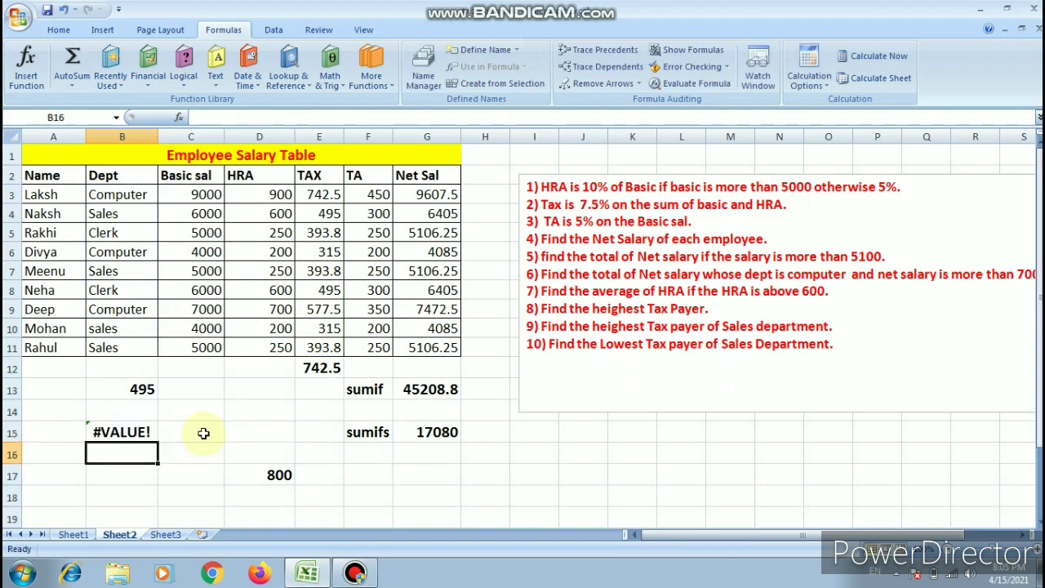
{"action": "key", "text": "ctrl+z"}
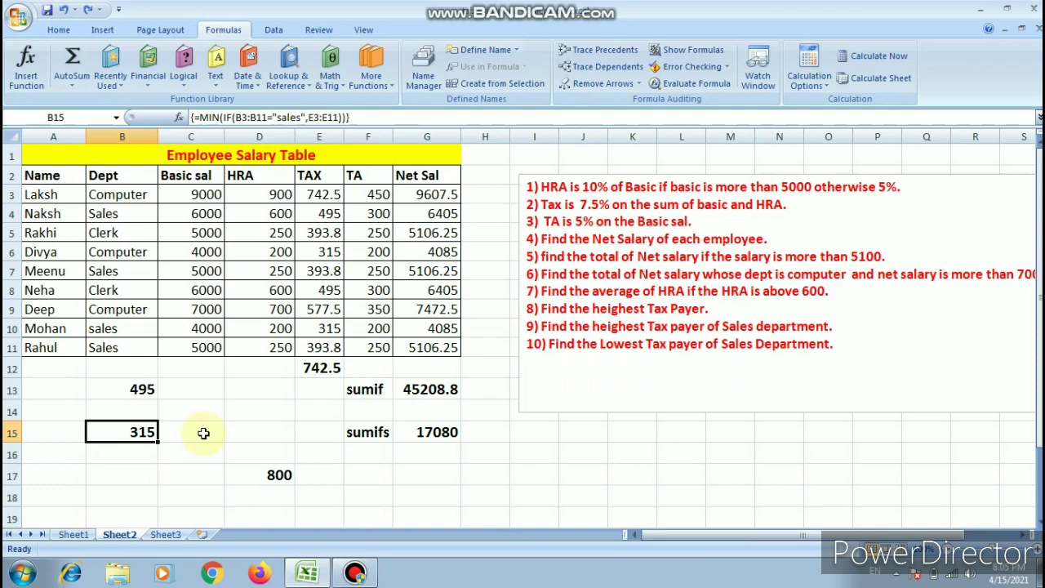
- Inspect the conditional MAX formula in B13 and re-enter it as an array formula
{"action": "left_click", "coordinate": [146, 389]}
{"action": "double_click", "coordinate": [147, 385]}
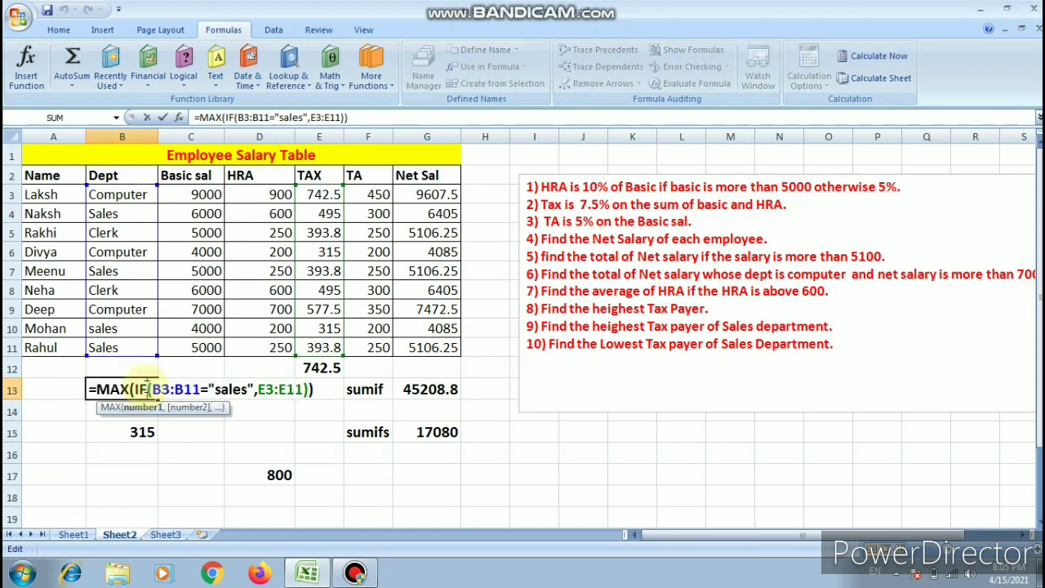
{"action": "key", "text": "ctrl+shift+Return"}
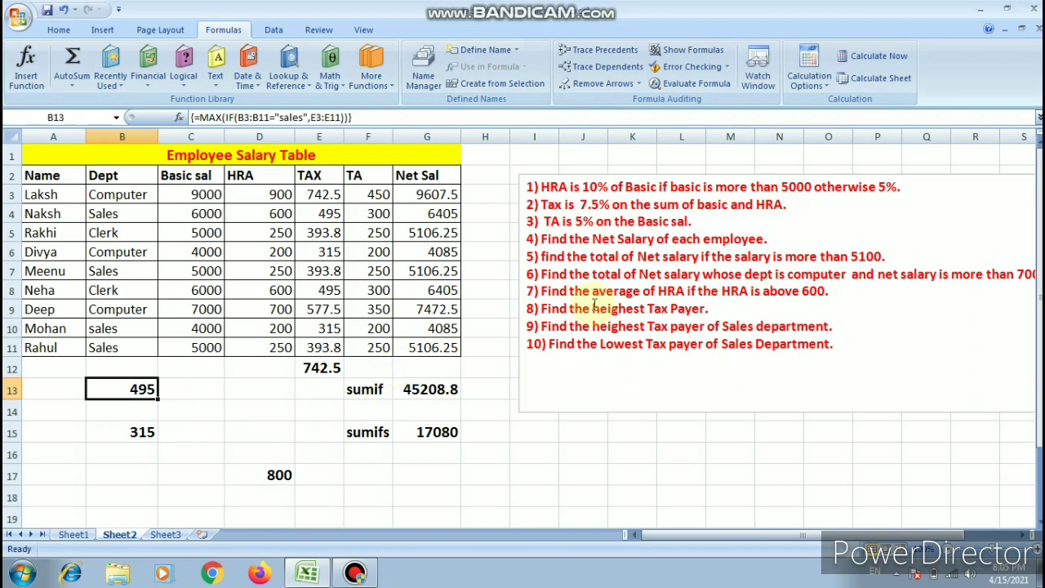
- Review the MAX, SUMIF, SUMIFS and AVERAGEIF formulas in E12, G13, G15 and D17
{"action": "left_click", "coordinate": [336, 367]}
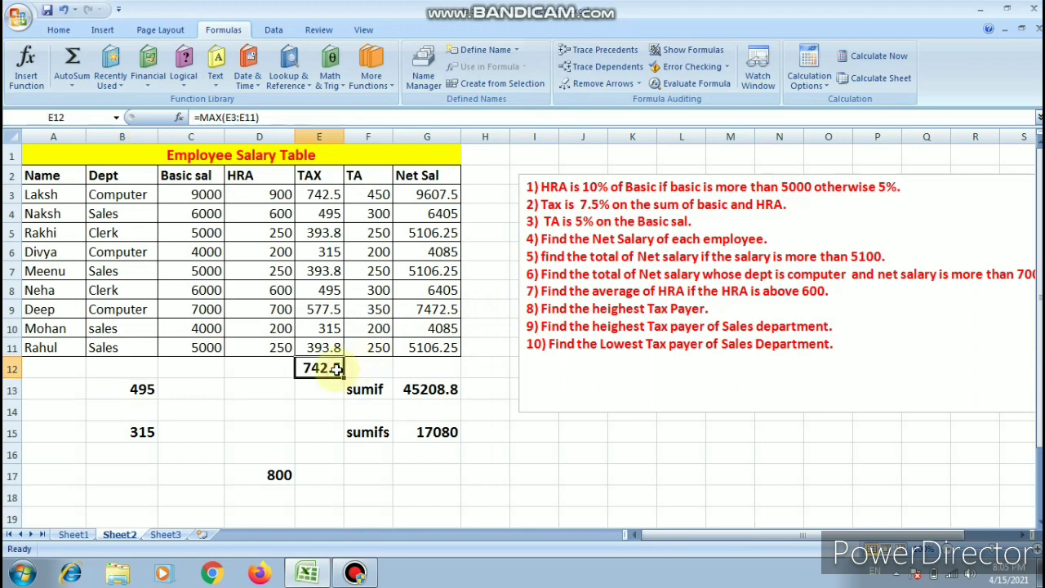
{"action": "double_click", "coordinate": [441, 390]}
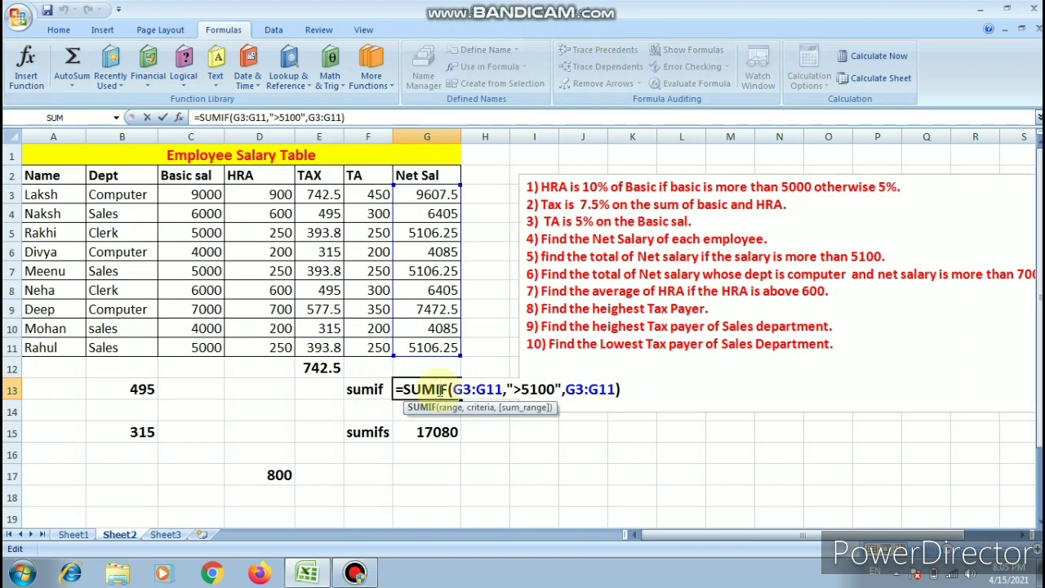
{"action": "key", "text": "Return"}
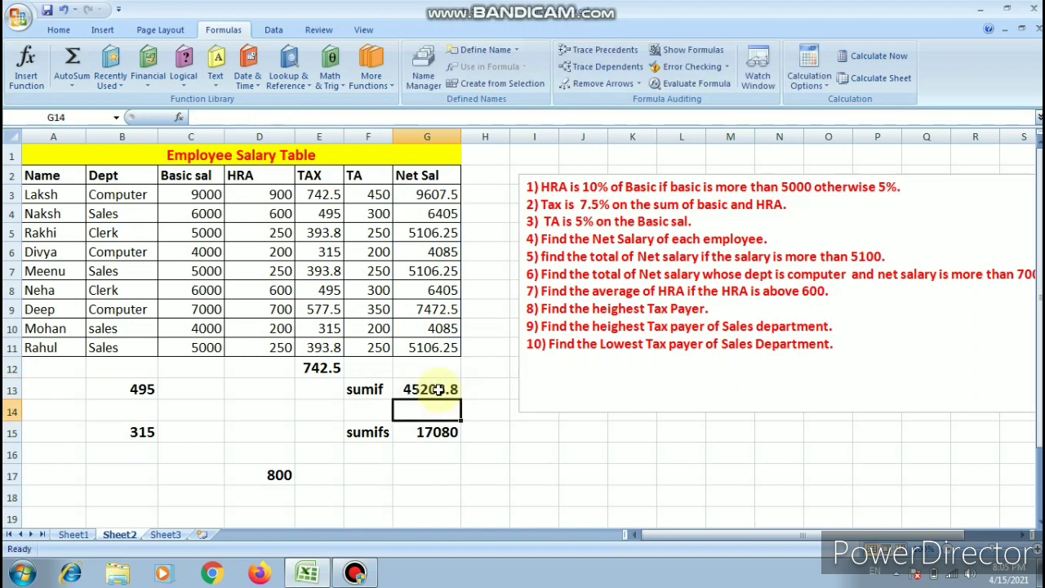
{"action": "double_click", "coordinate": [441, 432]}
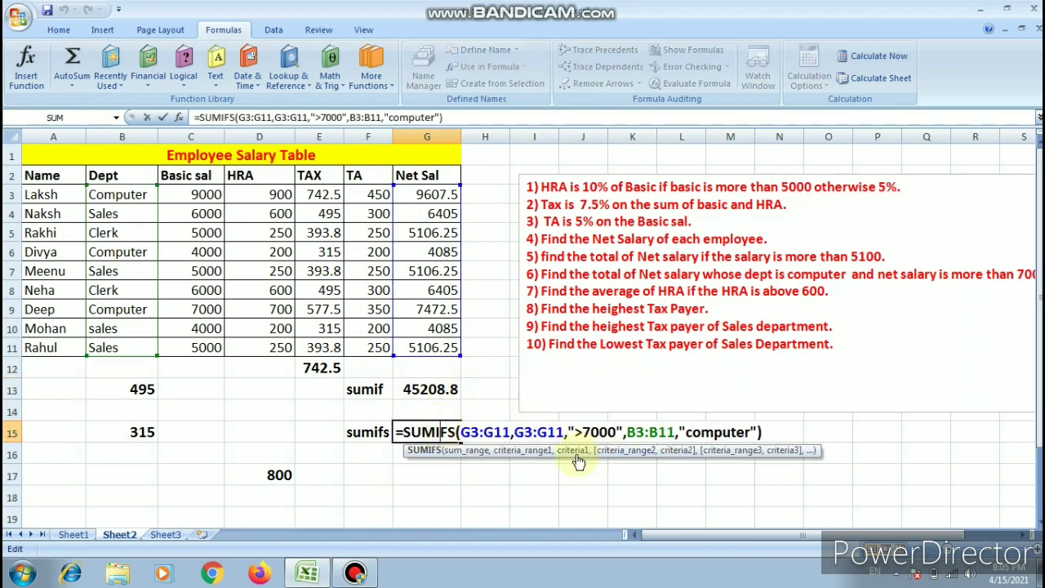
{"action": "left_click", "coordinate": [285, 476]}
{"action": "double_click", "coordinate": [286, 476]}
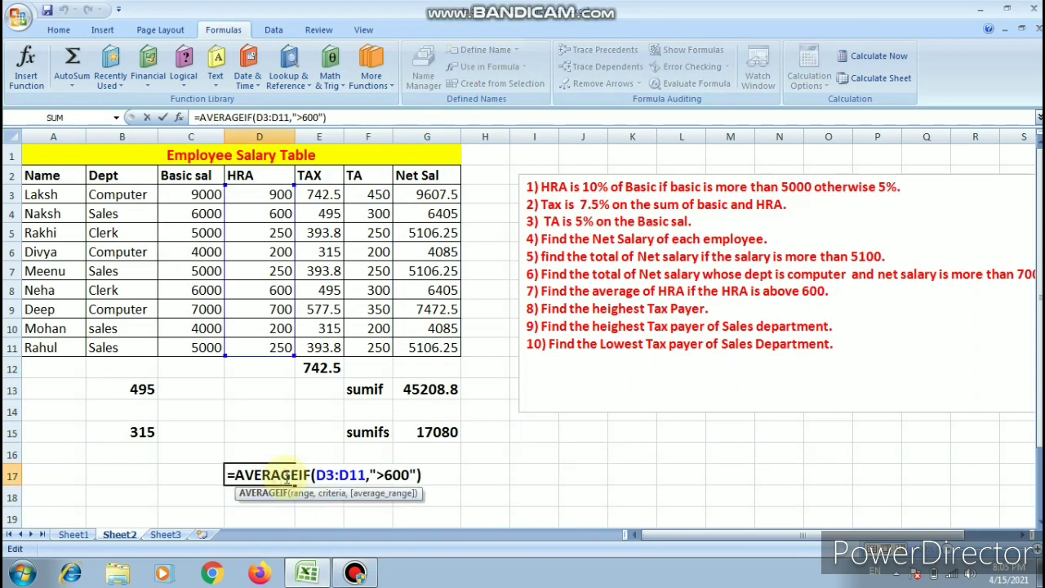
{"action": "double_click", "coordinate": [321, 368]}
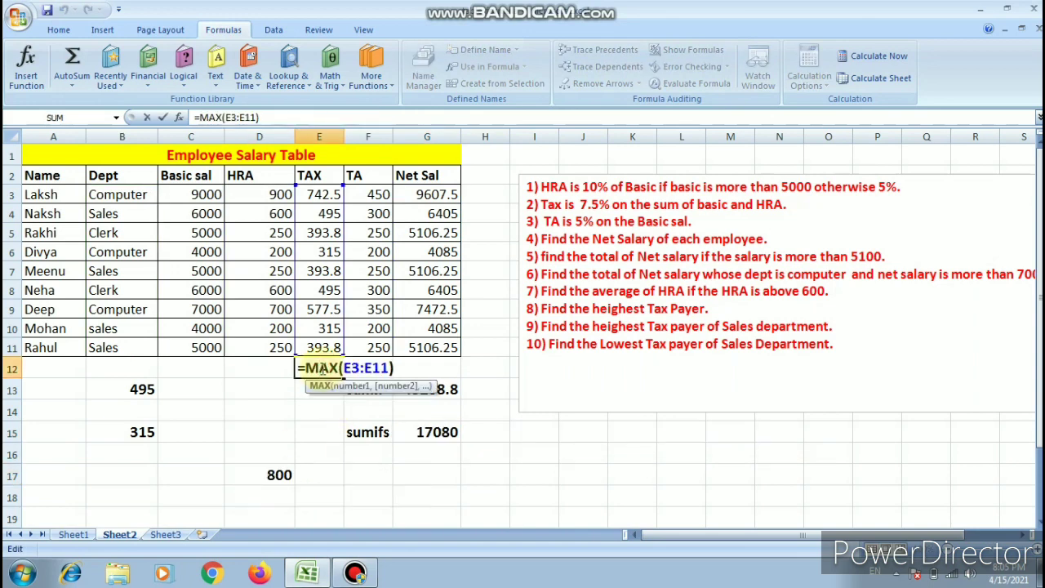
{"action": "left_click", "coordinate": [665, 475]}
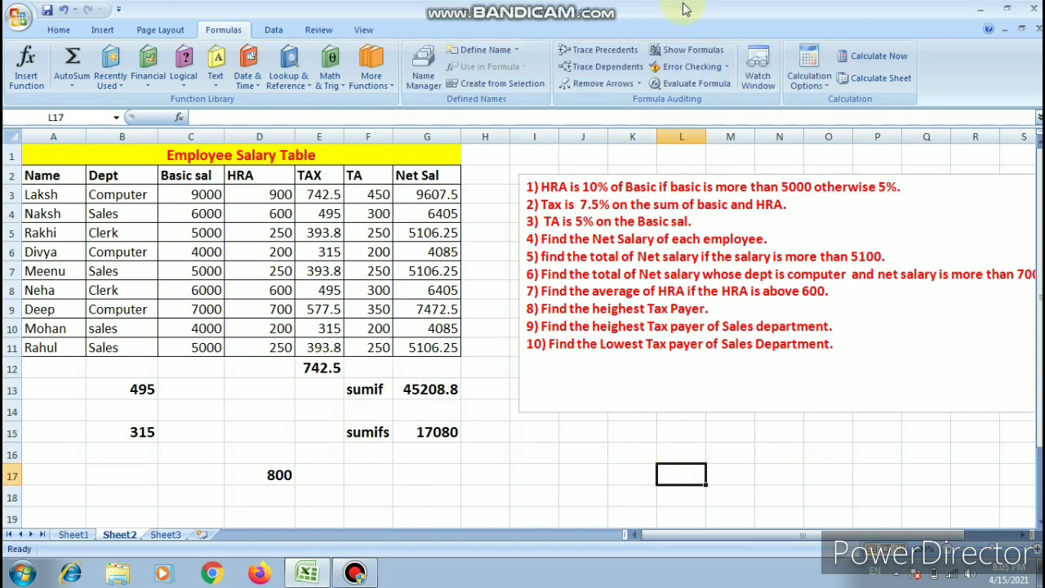
- Show the formulas in the sheet's cells and widen the Dept, HRA, TAX and Net Sal columns to fit them
{"action": "left_click", "coordinate": [692, 50]}
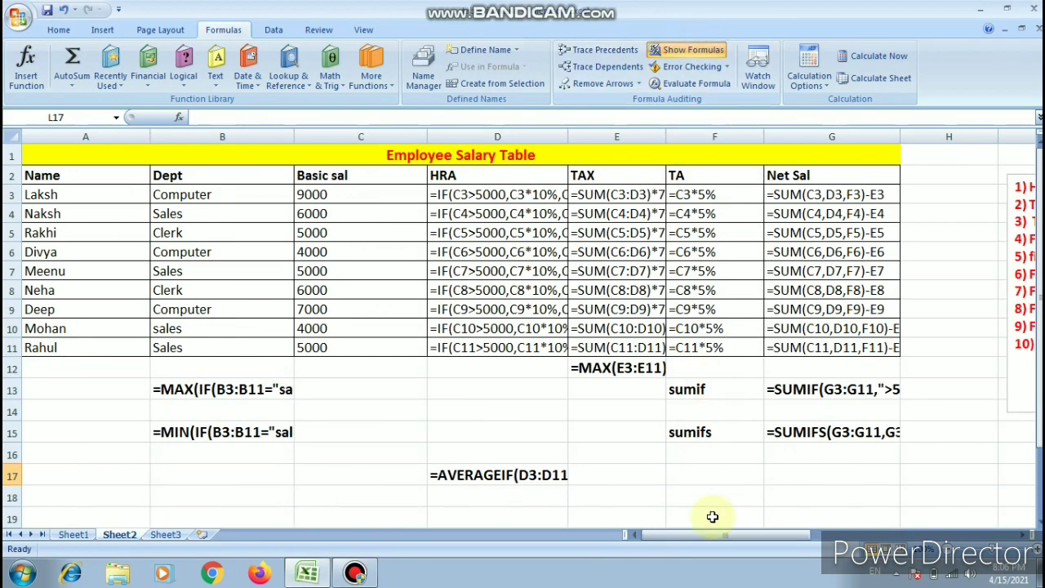
{"action": "left_click_drag", "start_coordinate": [715, 534], "coordinate": [734, 532]}
{"action": "left_click_drag", "start_coordinate": [440, 138], "coordinate": [493, 144]}
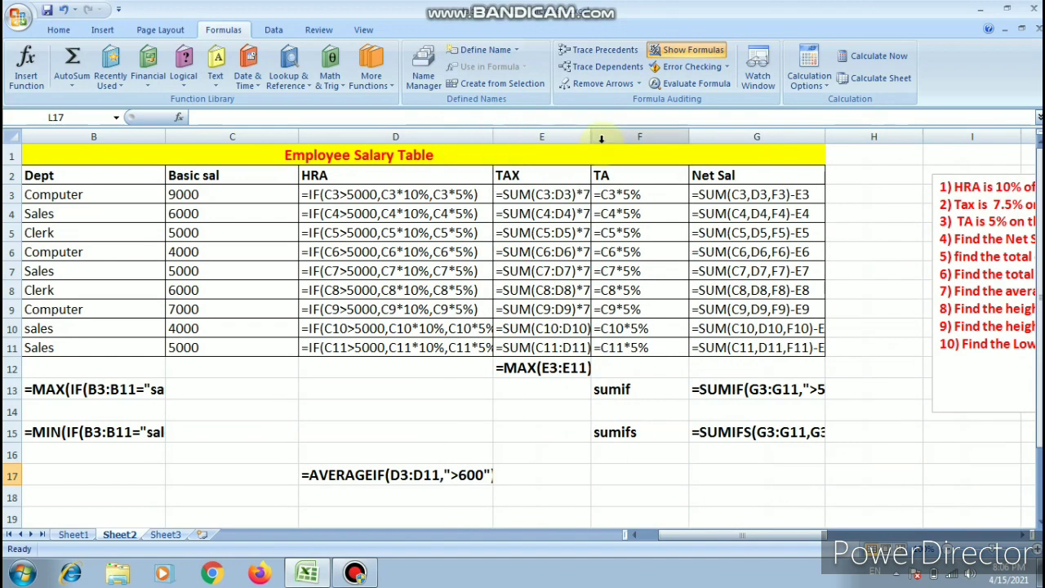
{"action": "left_click_drag", "start_coordinate": [590, 135], "coordinate": [659, 166]}
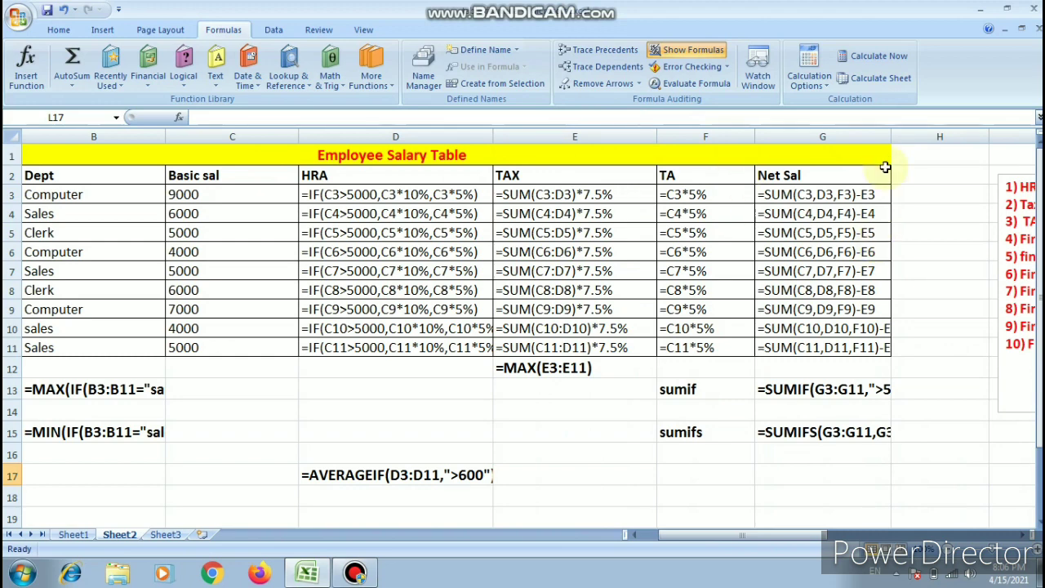
{"action": "left_click_drag", "start_coordinate": [889, 136], "coordinate": [973, 156]}
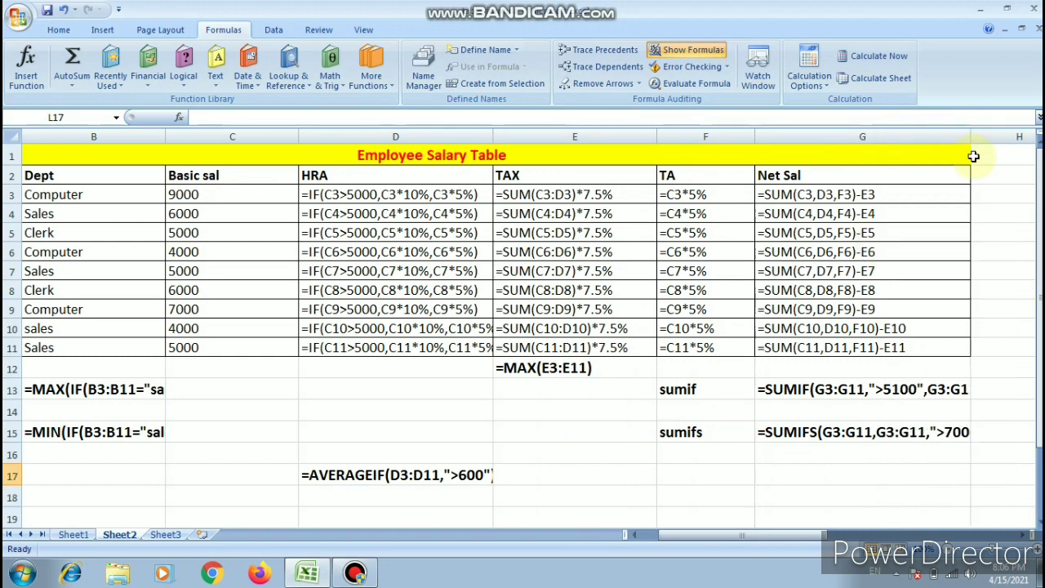
{"action": "left_click_drag", "start_coordinate": [493, 137], "coordinate": [559, 158]}
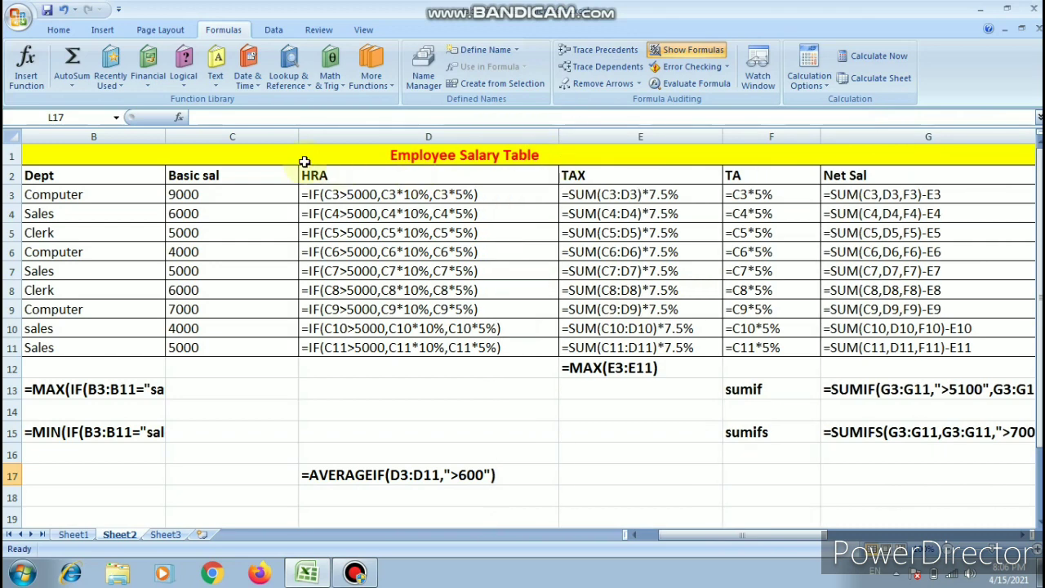
{"action": "left_click_drag", "start_coordinate": [165, 136], "coordinate": [264, 155]}
- Examine the displayed formulas across the salary table and switch the sheet back to showing values
{"action": "key", "text": "Left"}
{"action": "key", "text": "Left"}
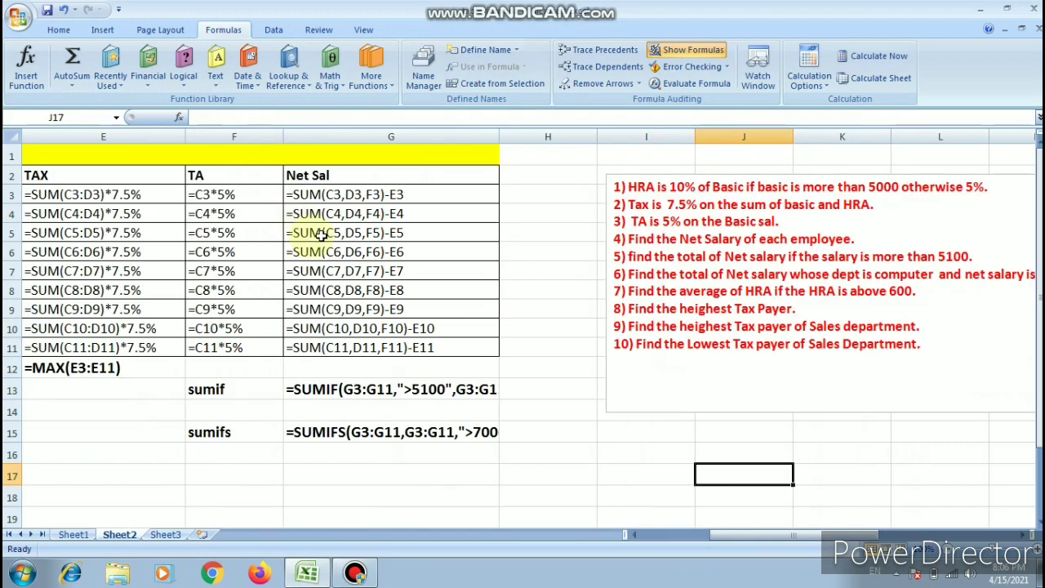
{"action": "left_click_drag", "start_coordinate": [746, 535], "coordinate": [659, 532]}
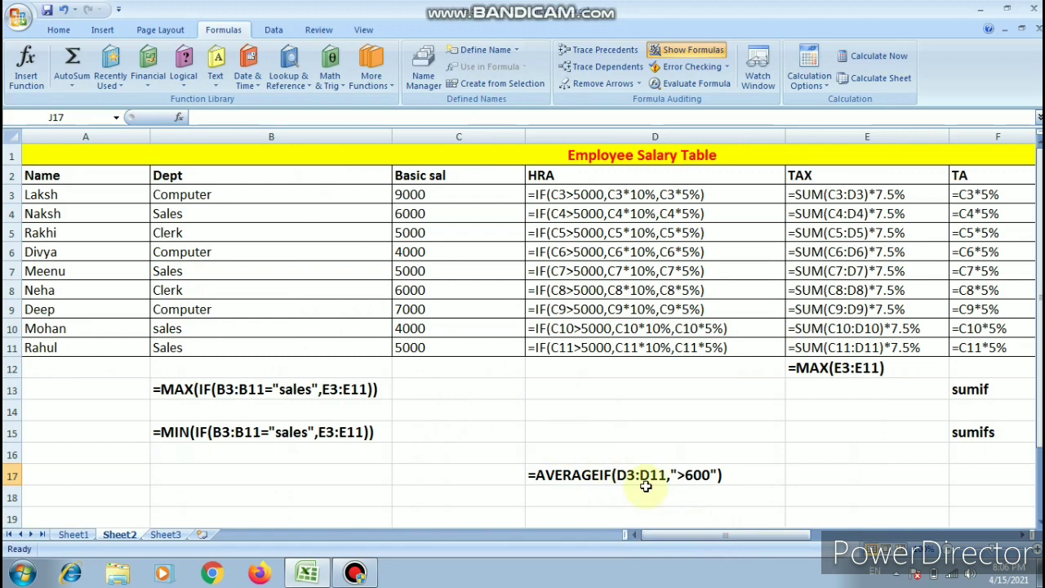
{"action": "mouse_move", "coordinate": [678, 537]}
{"action": "left_mouse_down"}
{"action": "mouse_move", "coordinate": [705, 535]}
{"action": "mouse_move", "coordinate": [676, 541]}
{"action": "left_mouse_up"}
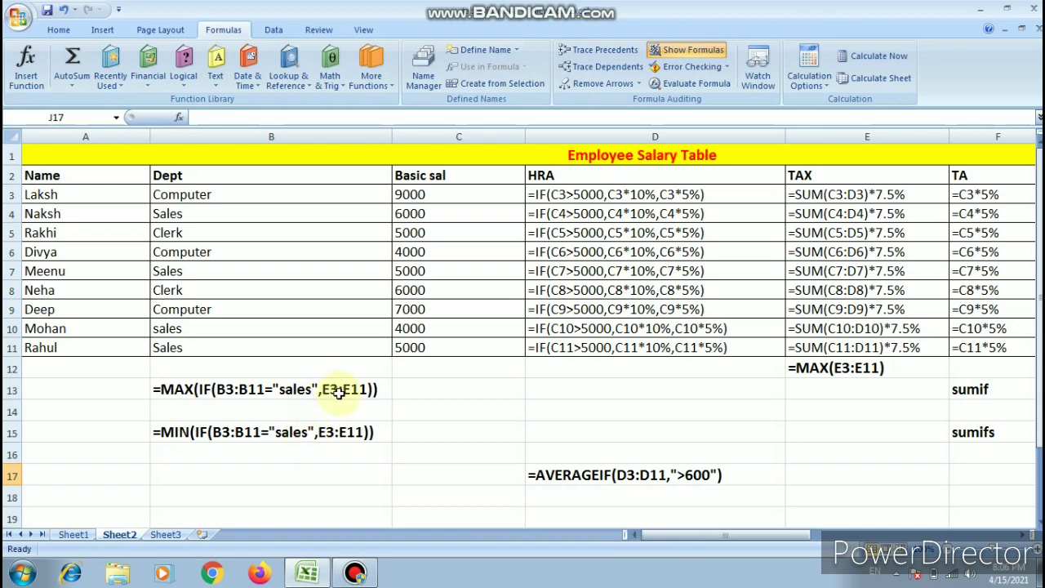
{"action": "key", "text": "ctrl+grave"}
{"action": "left_click", "coordinate": [271, 479]}
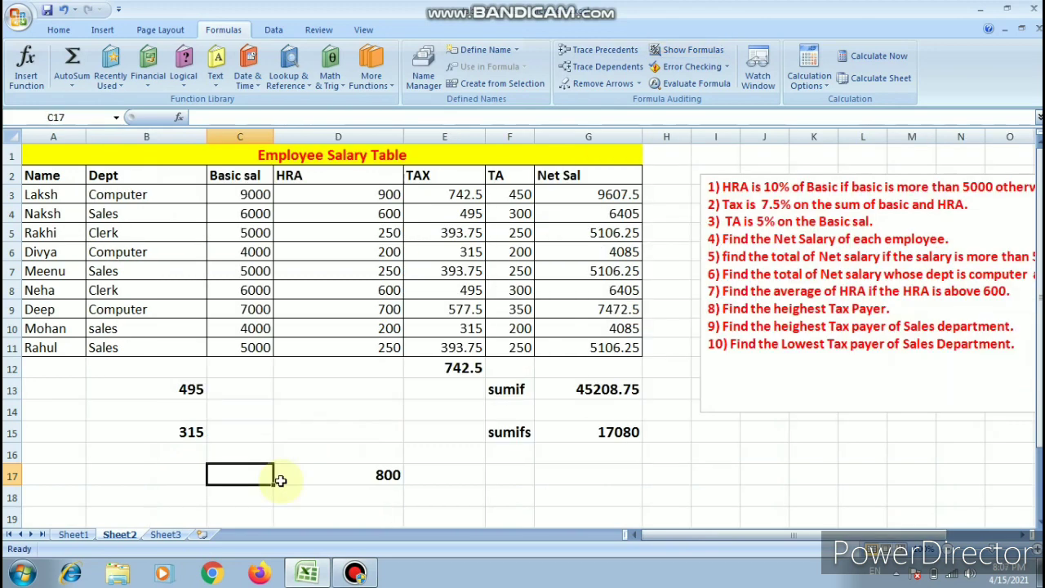
- Check the array formula in B13 and switch to the Voting Table on Sheet1
{"action": "left_click", "coordinate": [77, 384]}
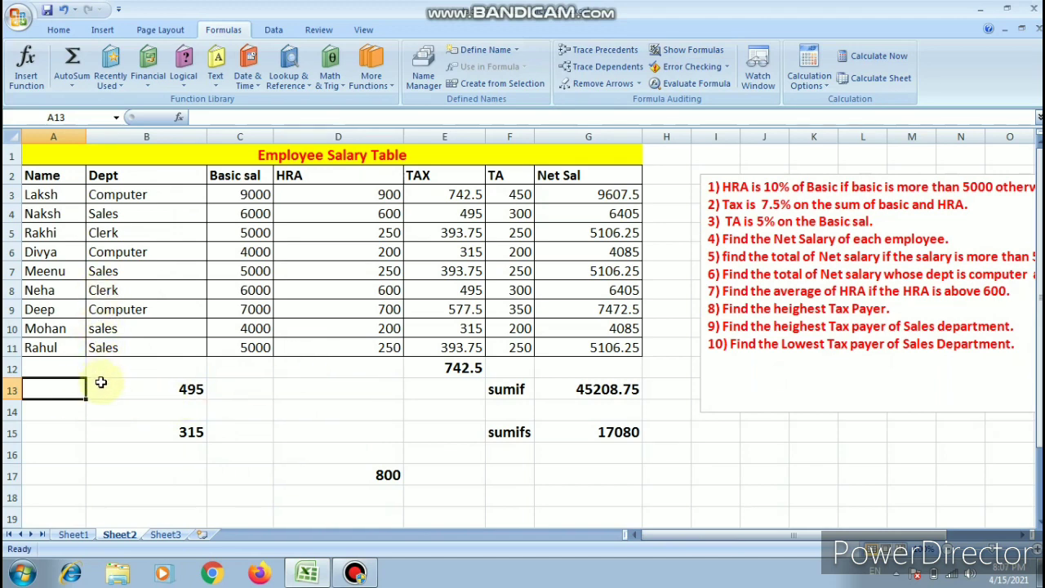
{"action": "left_click", "coordinate": [191, 389]}
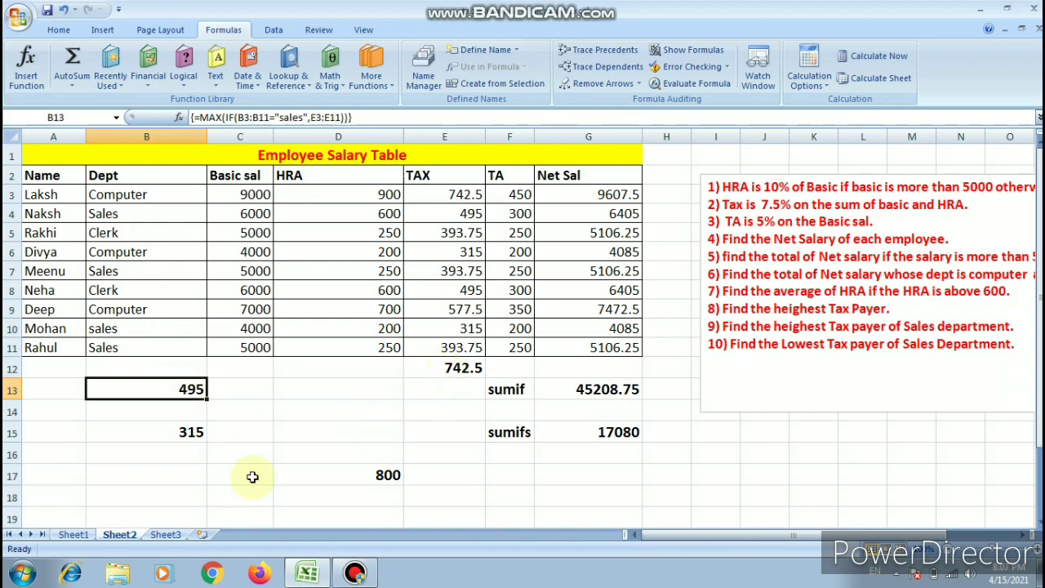
{"action": "left_click", "coordinate": [72, 535]}
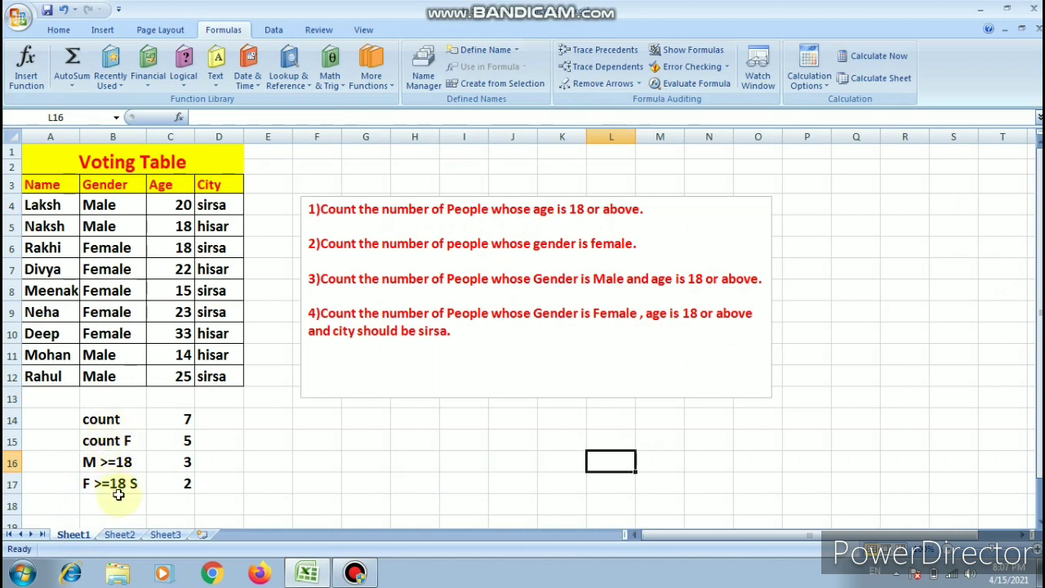
- Check the COUNTIF formula in C15 of the Voting Table and switch to the Employee Salary Table on Sheet2
{"action": "key", "text": "Left"}
{"action": "key", "text": "Left"}
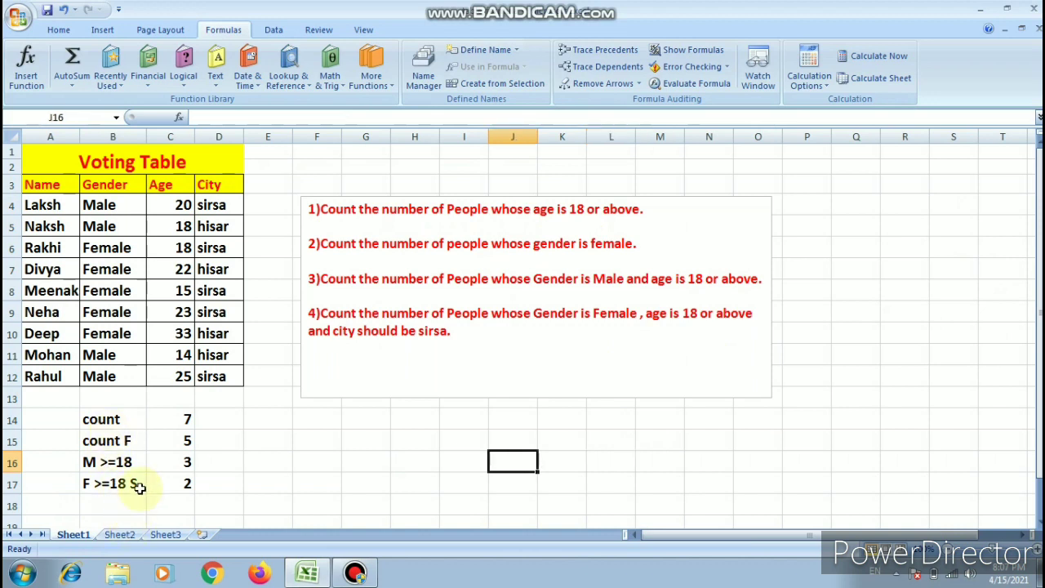
{"action": "left_click", "coordinate": [164, 441]}
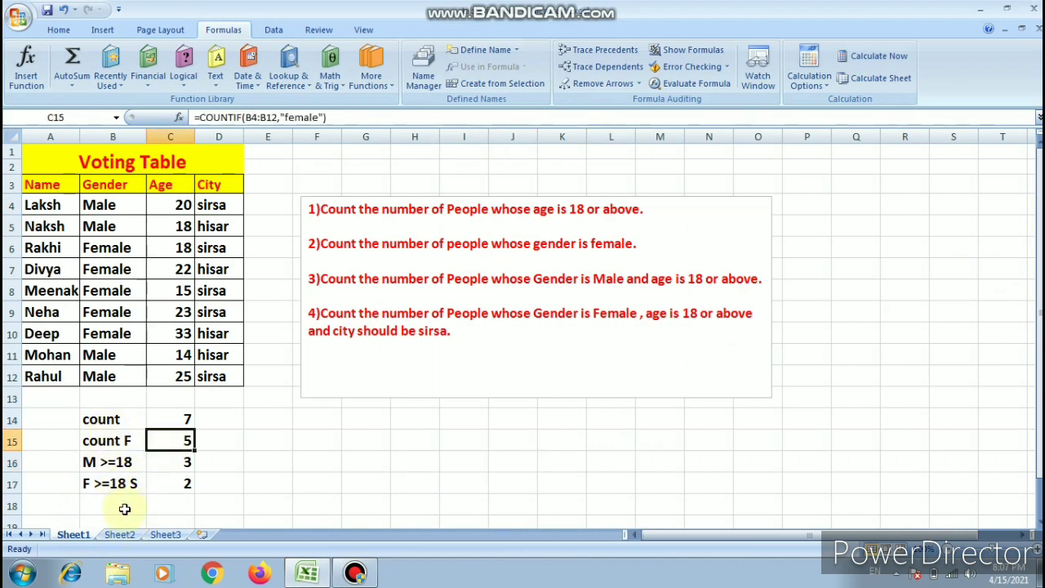
{"action": "left_click", "coordinate": [120, 535]}
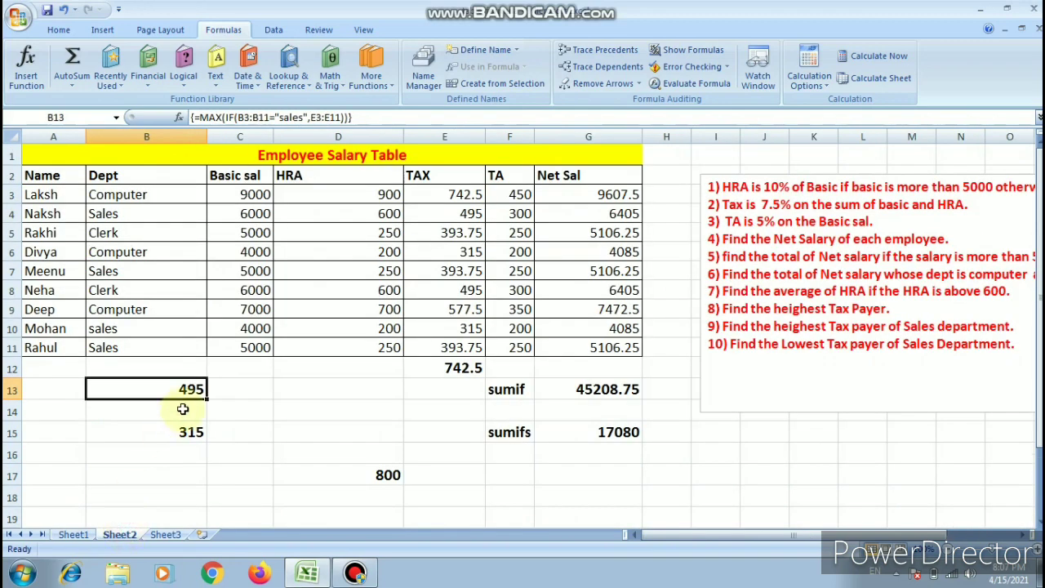
{"action": "left_click", "coordinate": [266, 329]}
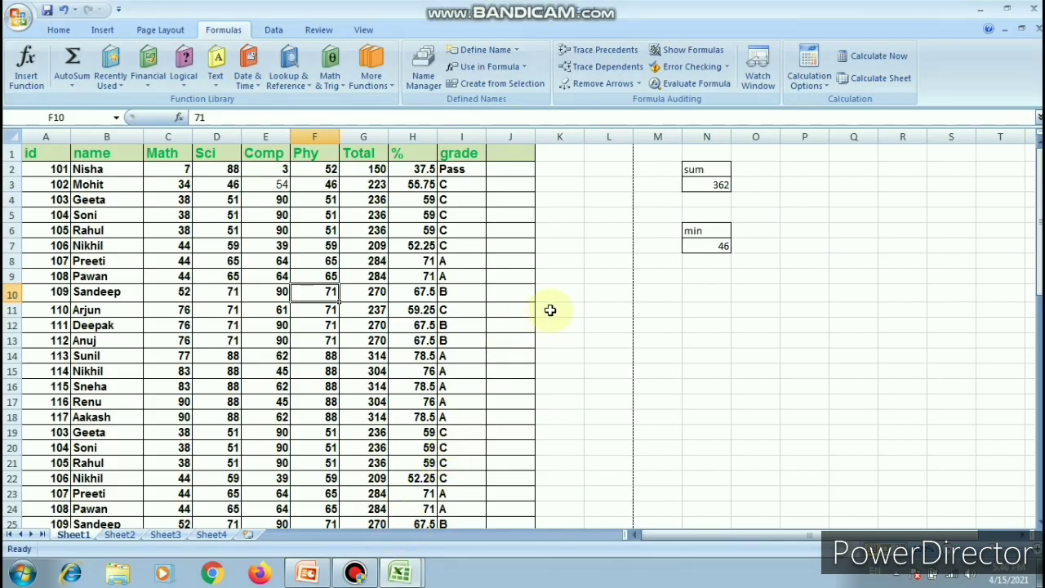
- Review the formulas in the sum cell N3 and the min cell N7 beside the marks table
{"action": "left_click", "coordinate": [551, 310]}
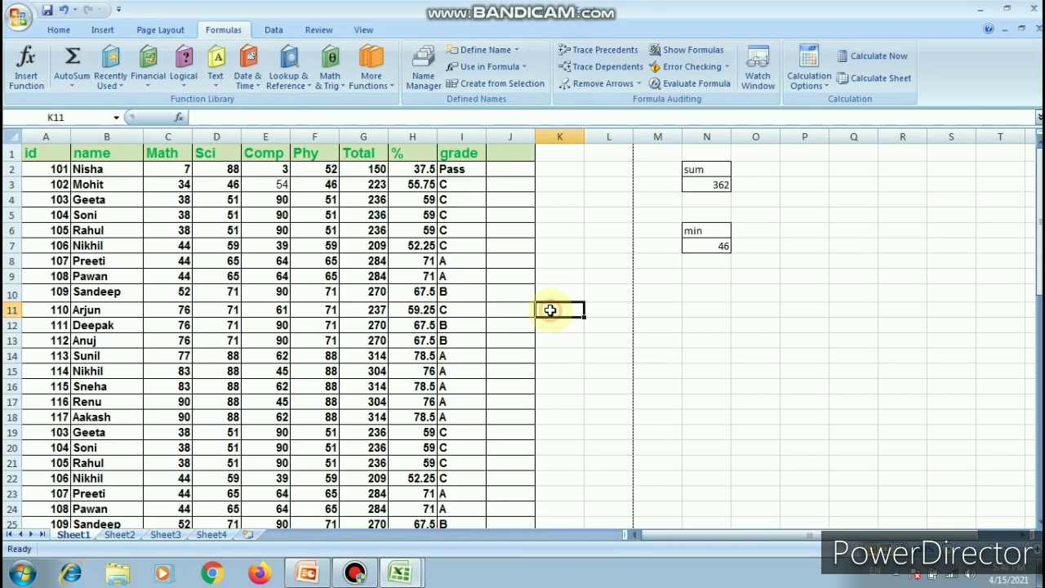
{"action": "left_click", "coordinate": [718, 183]}
{"action": "left_click", "coordinate": [717, 248]}
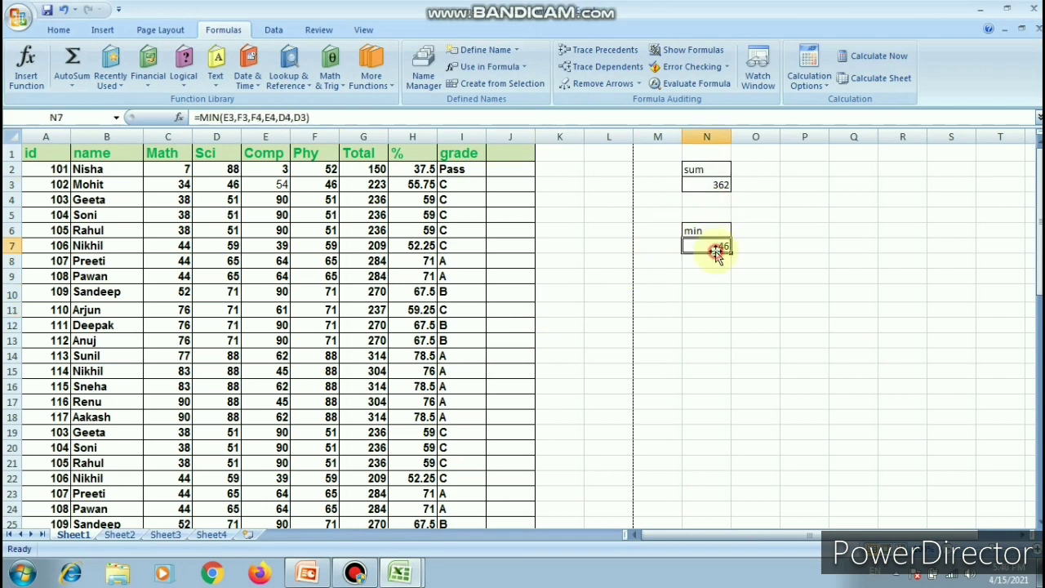
- Trace the precedents of the sum in N3 and the min in N7, and remove the tracer arrows
{"action": "left_click", "coordinate": [716, 185]}
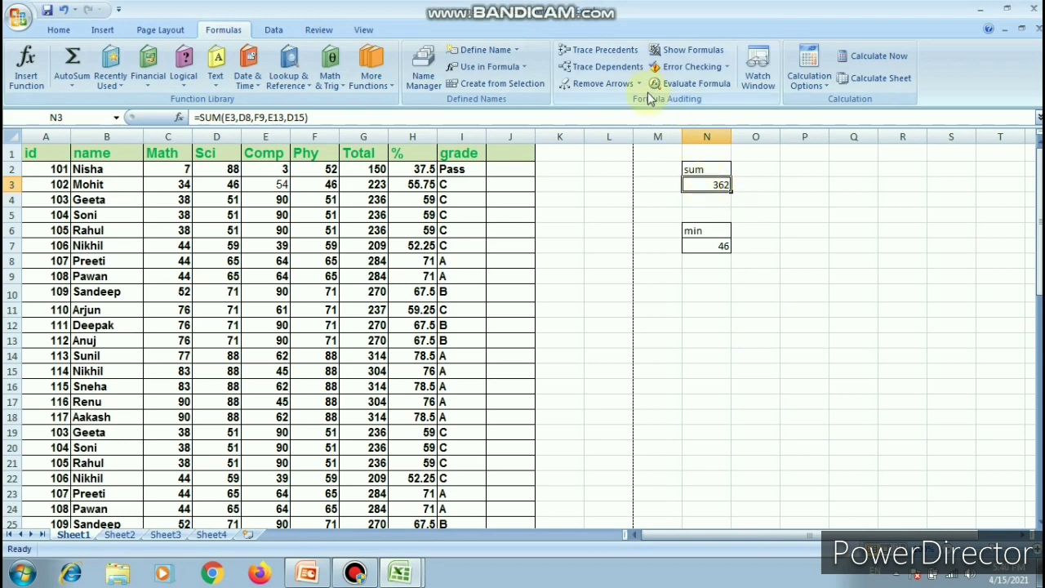
{"action": "left_click", "coordinate": [623, 57]}
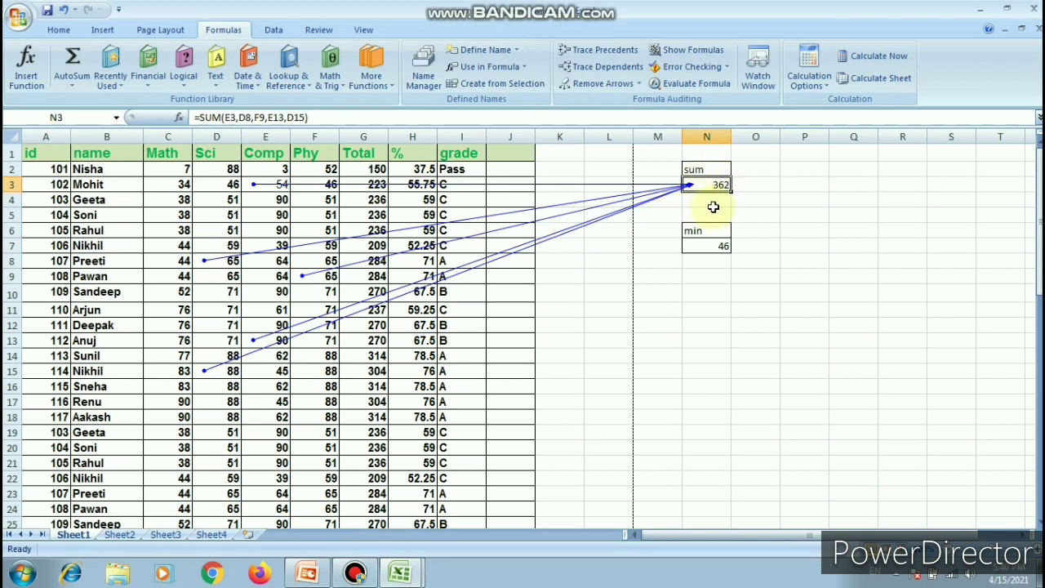
{"action": "left_click", "coordinate": [714, 244]}
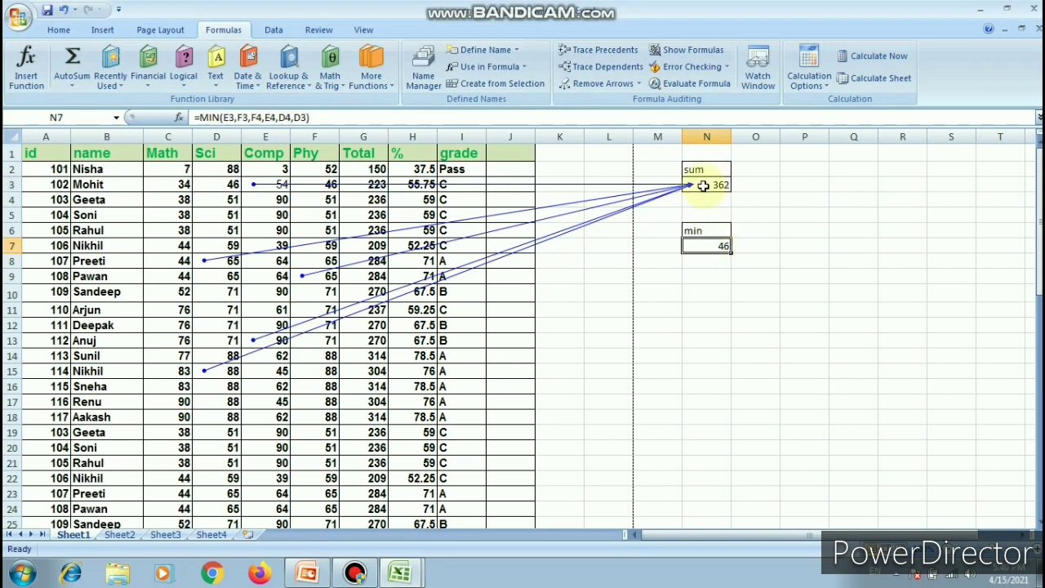
{"action": "left_click", "coordinate": [625, 54]}
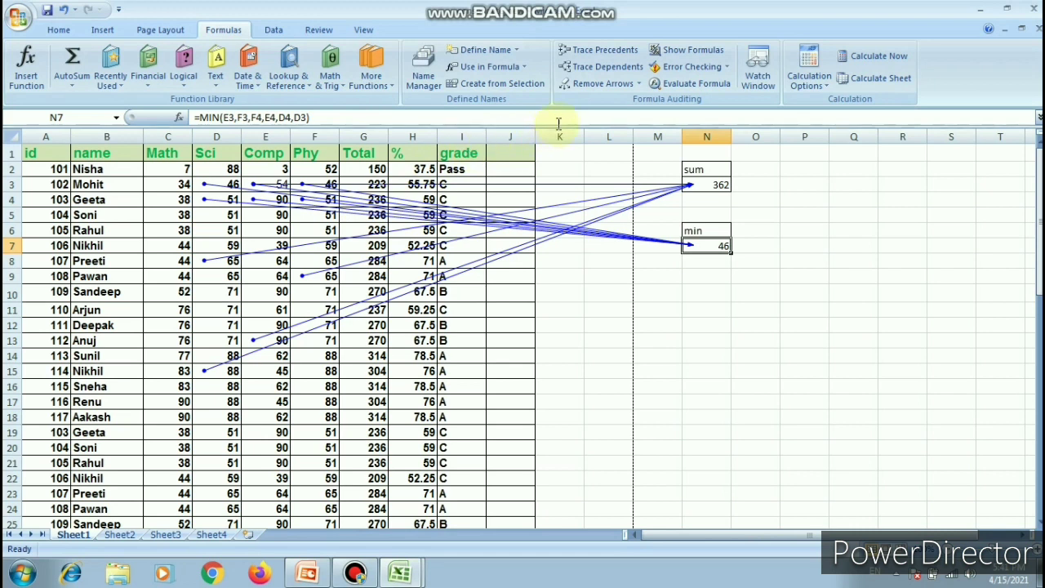
{"action": "left_click", "coordinate": [603, 85]}
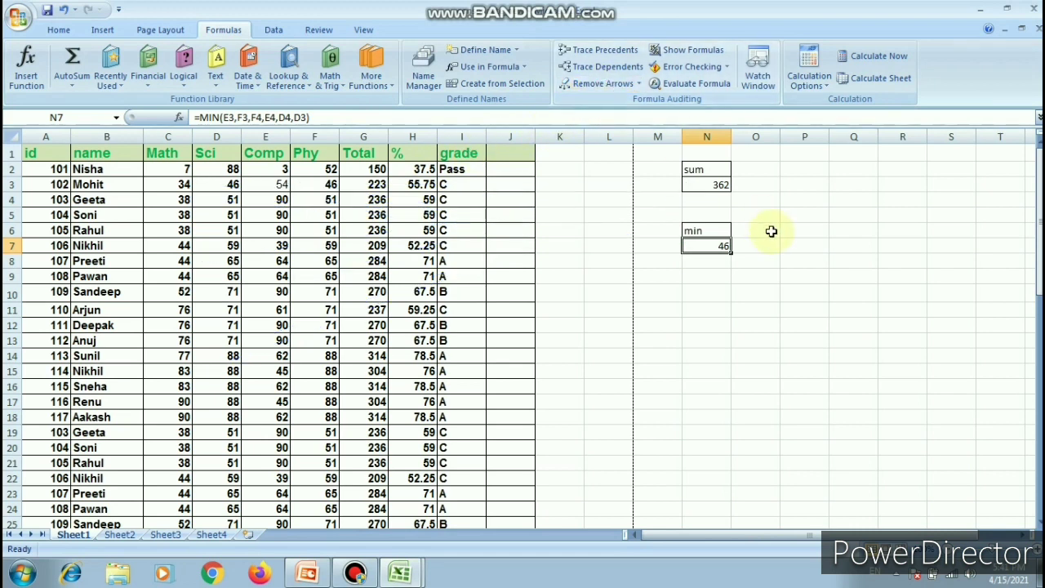
- Trace the dependents of the Comp mark in E3 and remove the tracer arrows
{"action": "key", "text": "Left"}
{"action": "key", "text": "Left"}
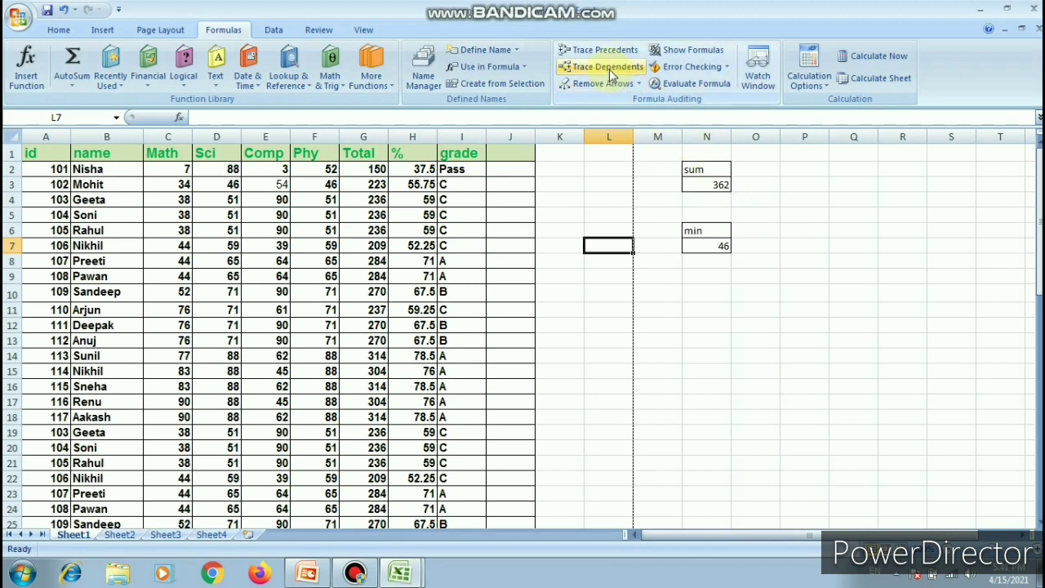
{"action": "left_click", "coordinate": [274, 183]}
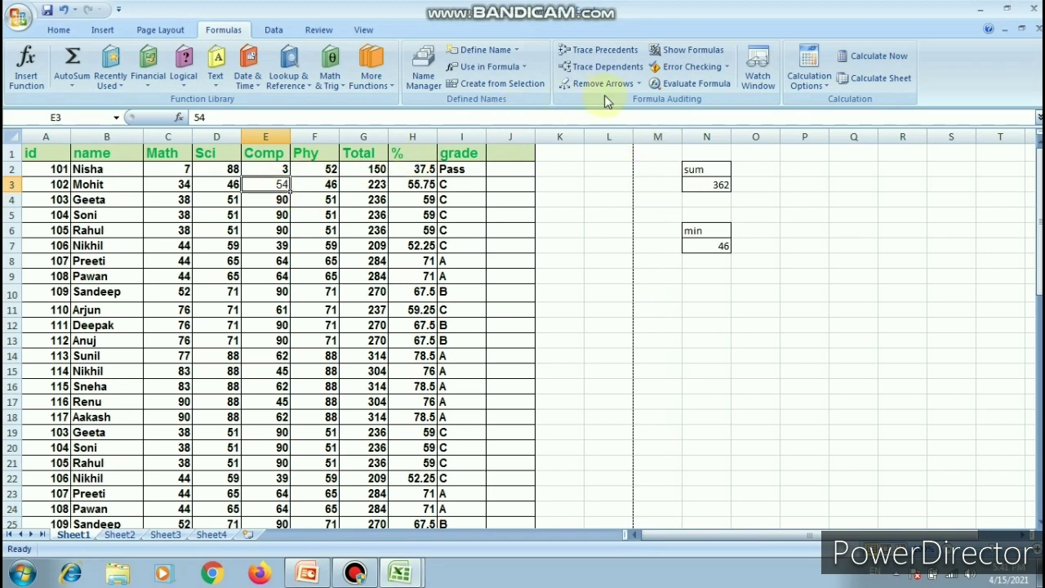
{"action": "left_click", "coordinate": [616, 72]}
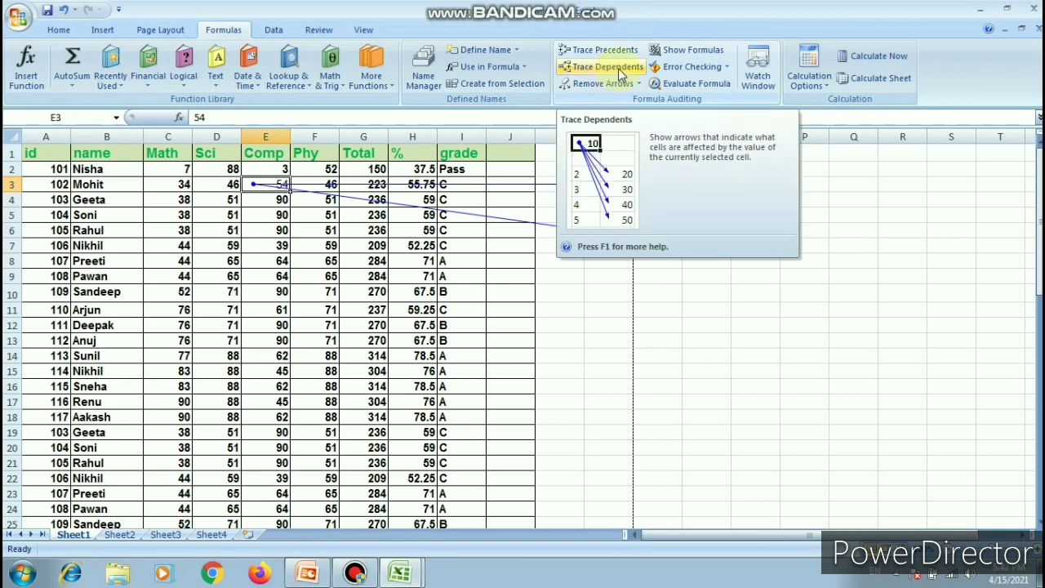
{"action": "left_click", "coordinate": [608, 86]}
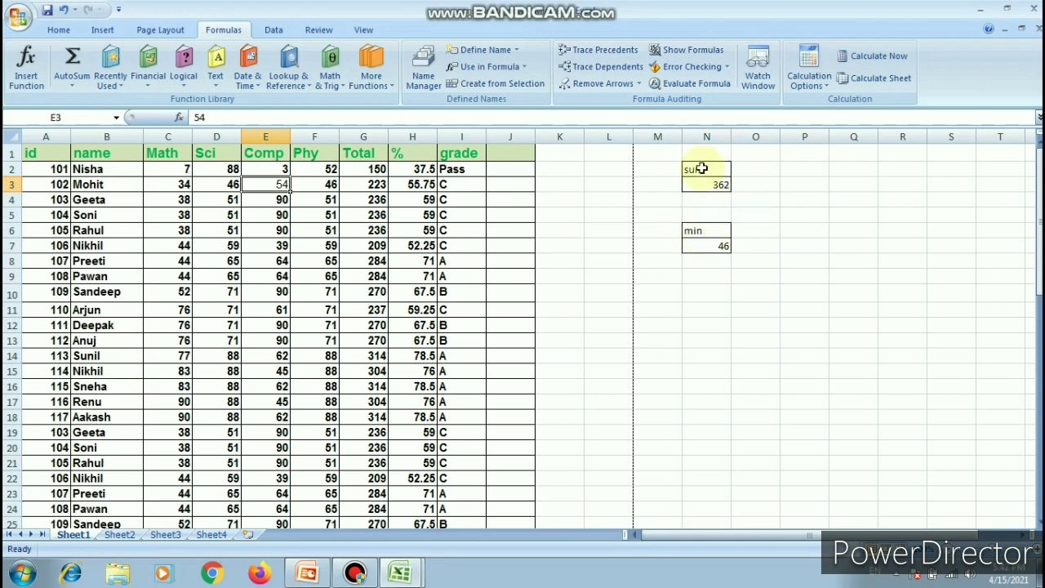
- Show the sheet's formulas, examine the sum and min formulas in column N, and switch back to showing values
{"action": "left_click", "coordinate": [701, 55]}
{"action": "left_click_drag", "start_coordinate": [876, 535], "coordinate": [915, 533]}
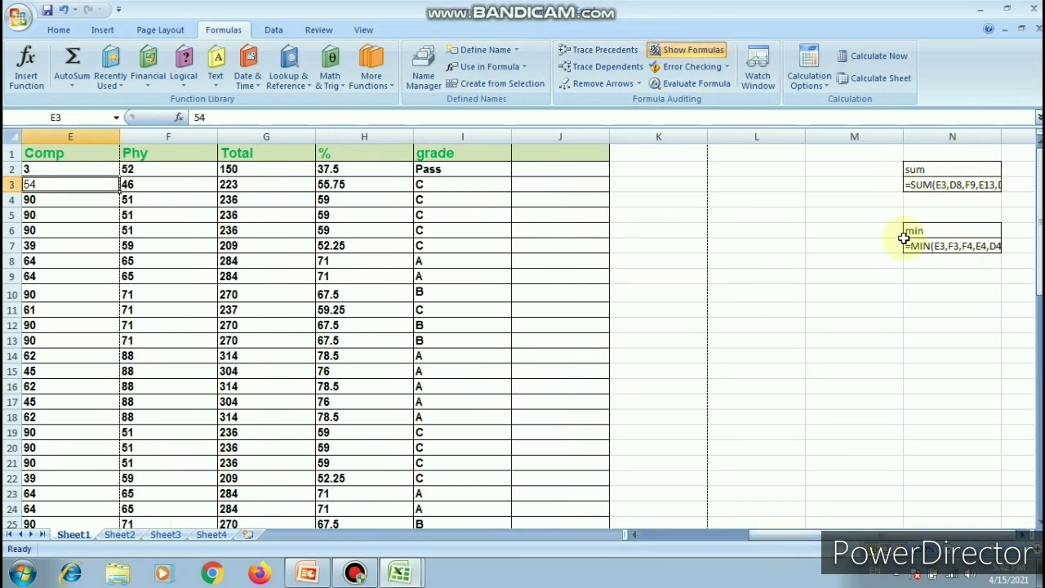
{"action": "left_click", "coordinate": [690, 52]}
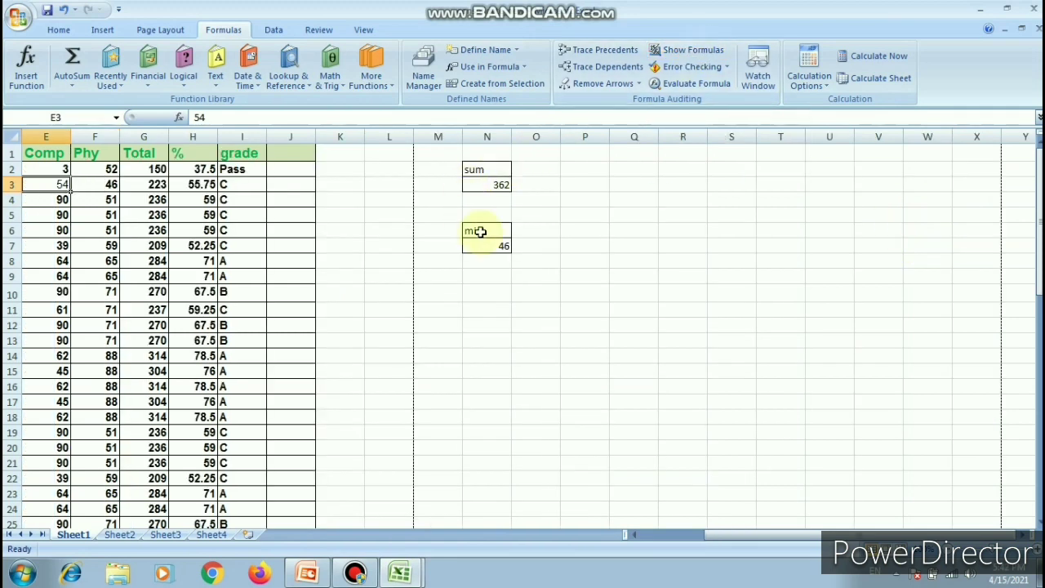